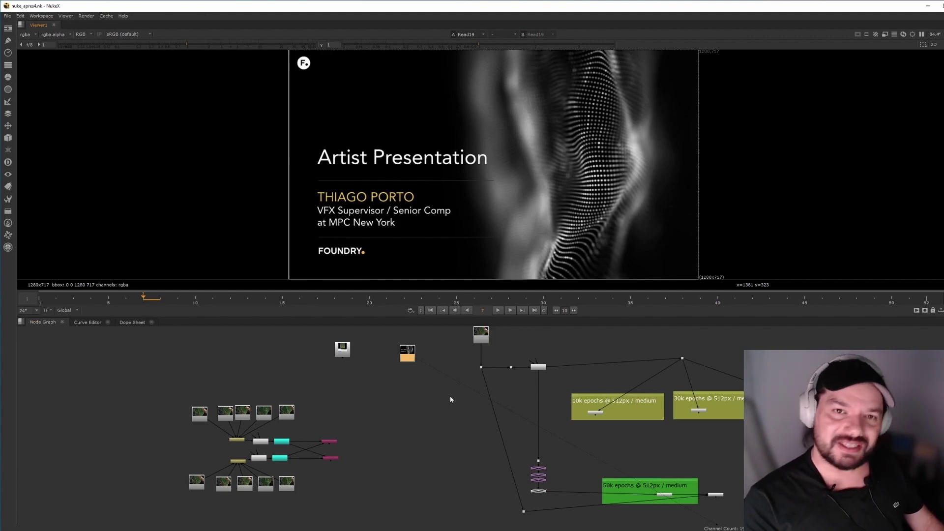
- Show the card footage from the Read1 node in the viewer
{"action": "left_click_drag", "start_coordinate": [408, 354], "coordinate": [403, 363]}
{"action": "left_click", "coordinate": [481, 337]}
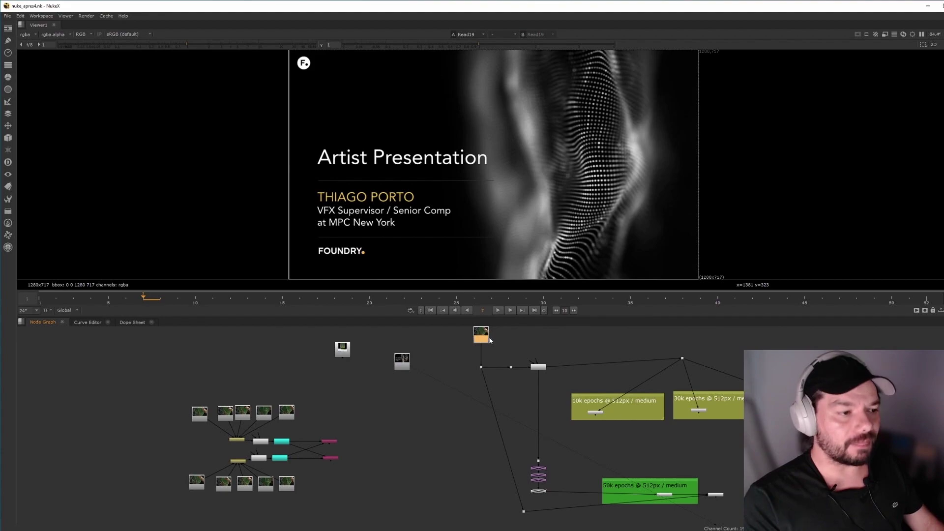
{"action": "key", "text": "1"}
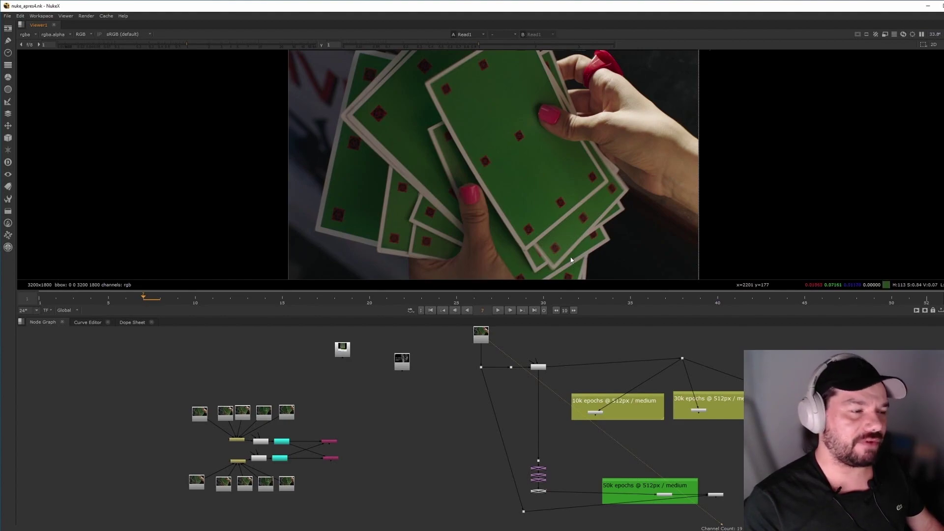
{"action": "left_click_drag", "start_coordinate": [487, 343], "coordinate": [487, 348]}
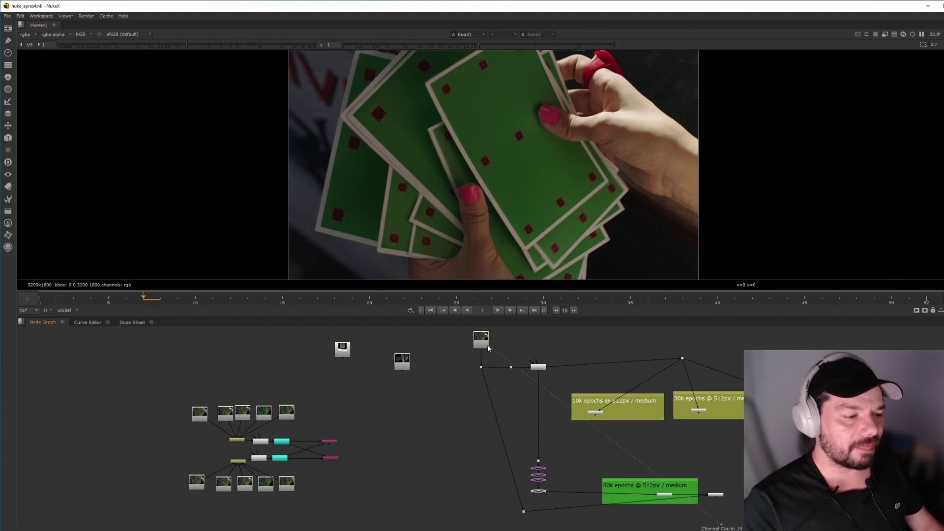
{"action": "left_click", "coordinate": [476, 344]}
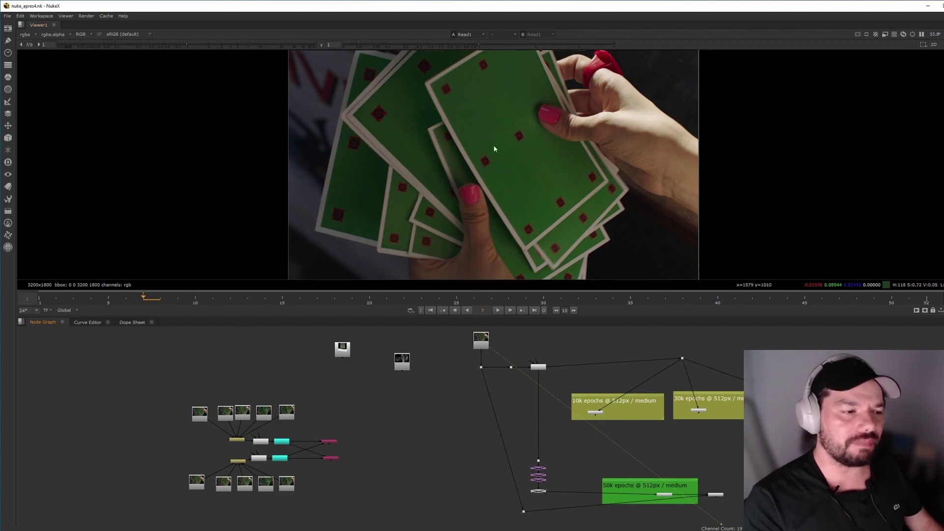
- Play the card footage from the first frame and examine the markers on the cards across the shot
{"action": "scroll", "coordinate": [490, 152], "scroll_direction": "up", "scroll_amount": 6}
{"action": "scroll", "coordinate": [502, 201], "scroll_direction": "down", "scroll_amount": 3}
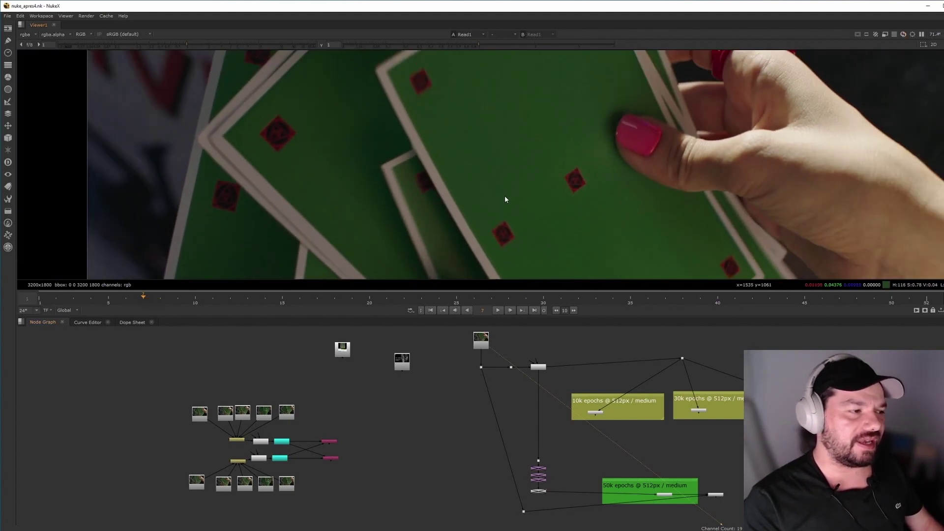
{"action": "left_click_drag", "start_coordinate": [140, 302], "coordinate": [212, 305]}
{"action": "left_click", "coordinate": [431, 310]}
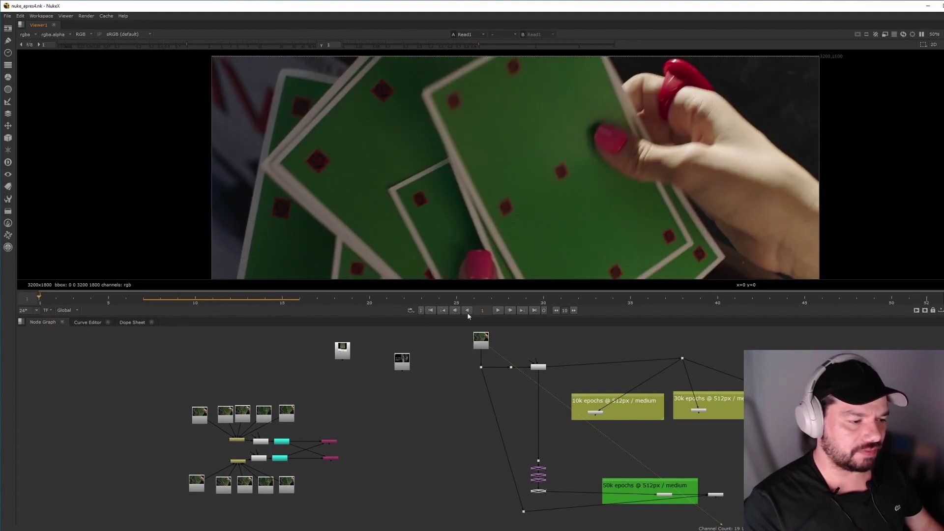
{"action": "left_click", "coordinate": [499, 310]}
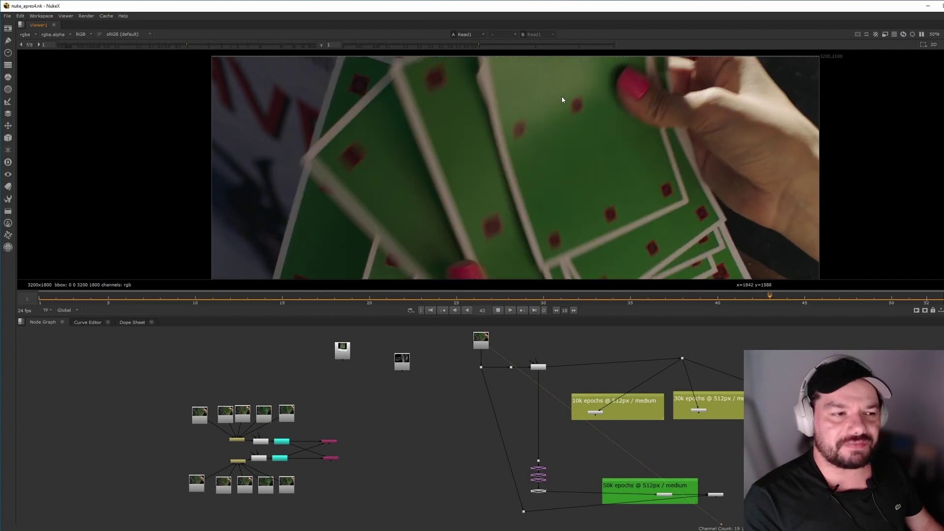
{"action": "middle_click_drag", "start_coordinate": [488, 238], "coordinate": [463, 85]}
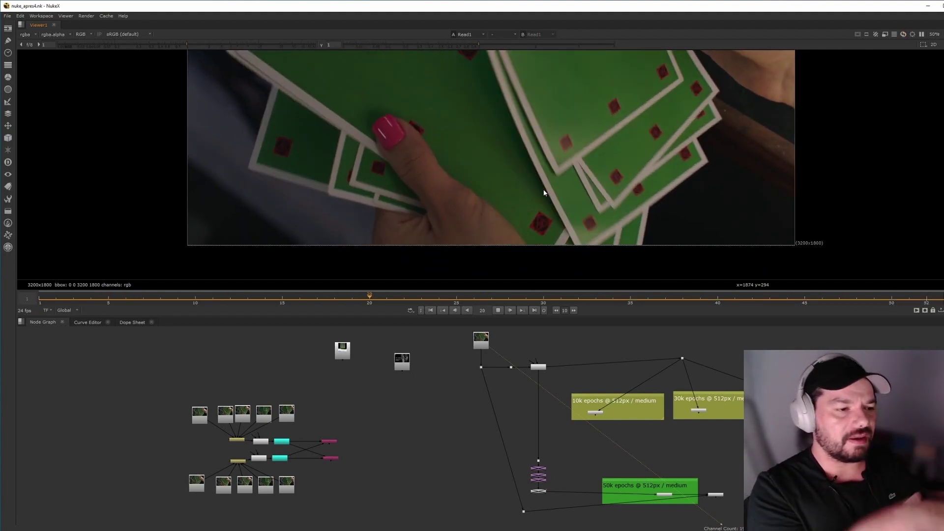
{"action": "scroll", "coordinate": [569, 162], "scroll_direction": "up", "scroll_amount": 3}
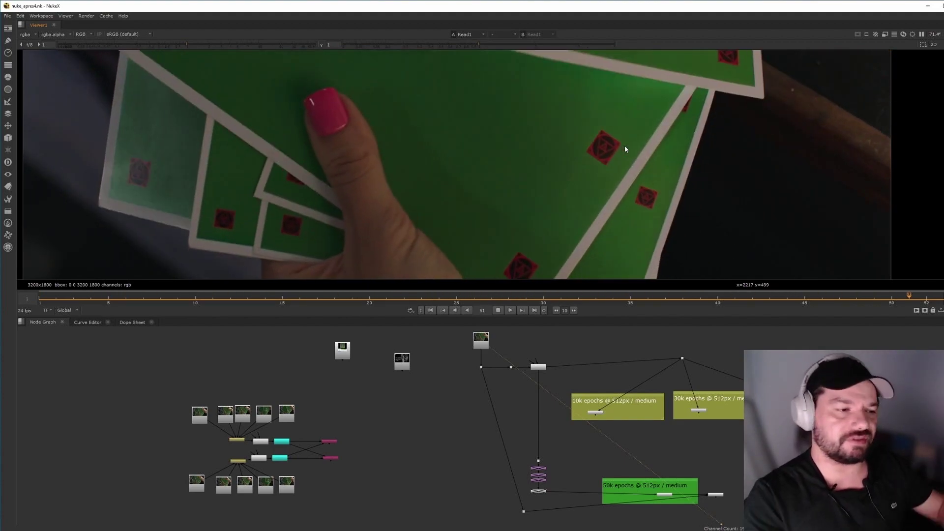
{"action": "key", "text": "k"}
{"action": "key", "text": "f"}
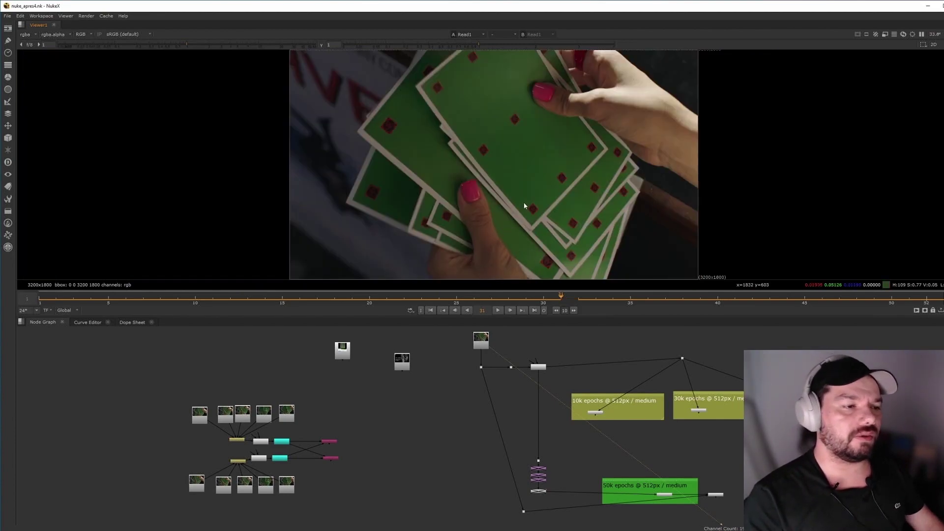
- Examine the diamond markers, card edges and lighting on the green cards up close at frames 31 and 24
{"action": "scroll", "coordinate": [545, 181], "scroll_direction": "up", "scroll_amount": 5}
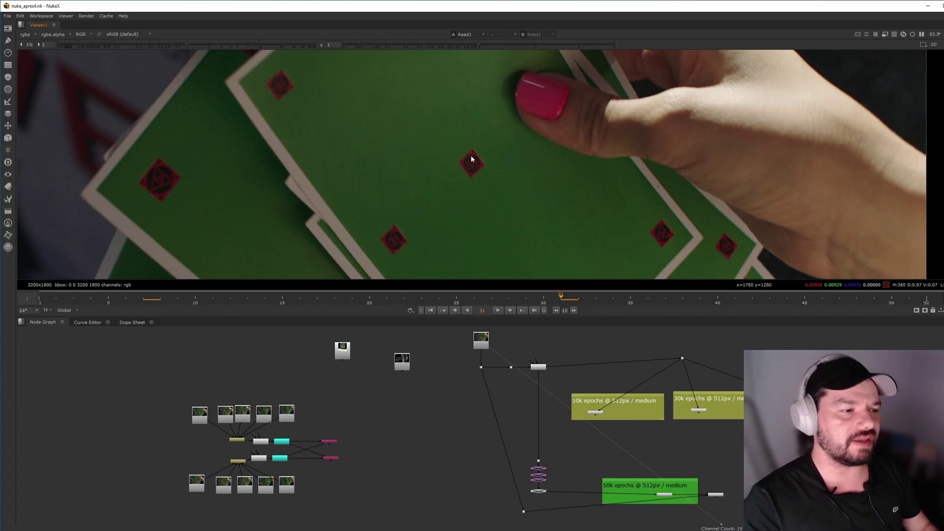
{"action": "left_click_drag", "start_coordinate": [511, 298], "coordinate": [439, 298]}
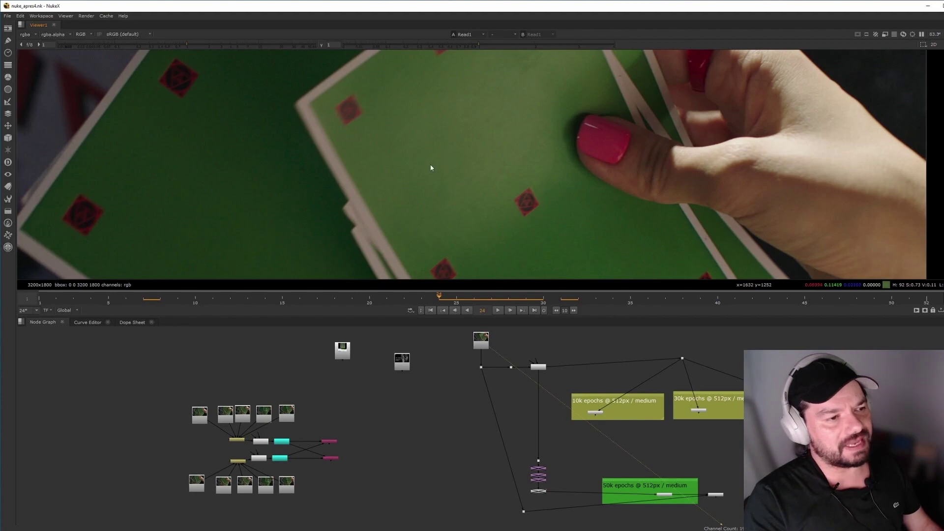
{"action": "middle_click_drag", "start_coordinate": [569, 235], "coordinate": [515, 241]}
{"action": "key", "text": "2"}
{"action": "key", "text": "3"}
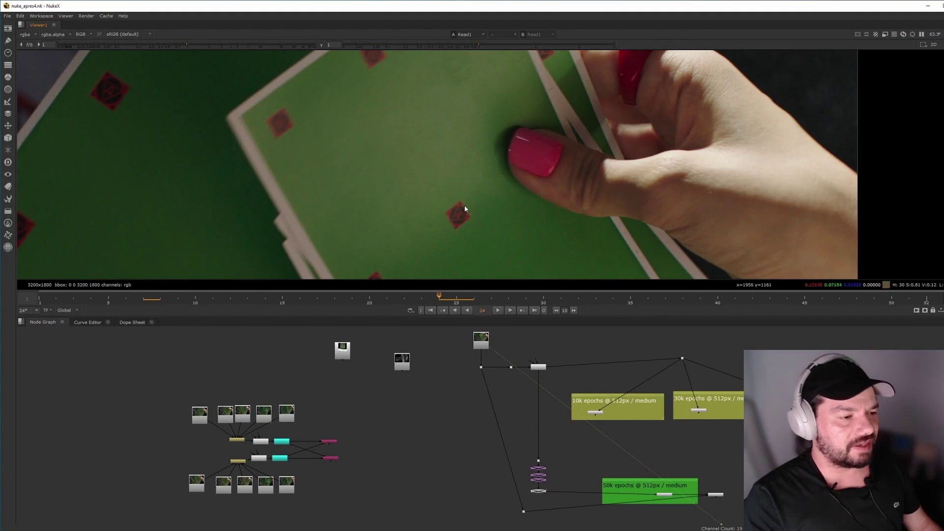
{"action": "middle_click_drag", "start_coordinate": [157, 138], "coordinate": [302, 176]}
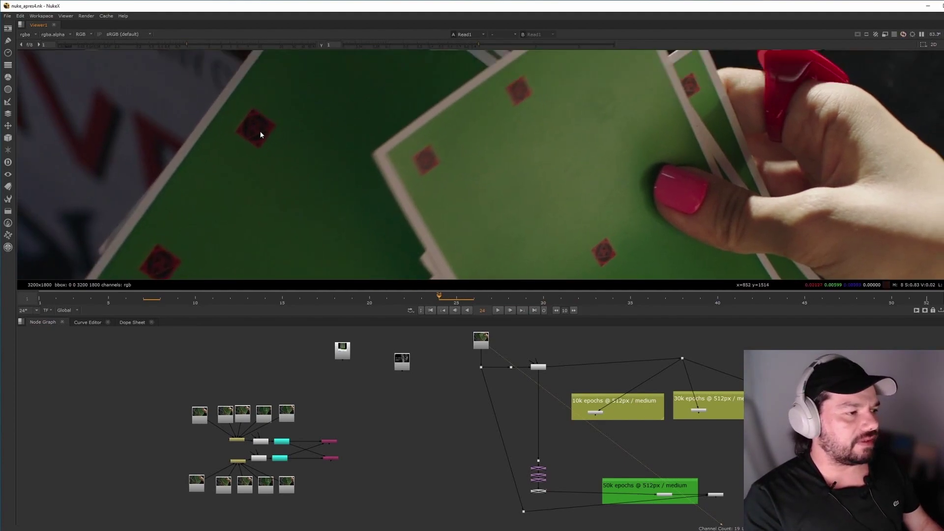
{"action": "middle_click_drag", "start_coordinate": [469, 189], "coordinate": [367, 122]}
{"action": "middle_click_drag", "start_coordinate": [480, 131], "coordinate": [390, 82]}
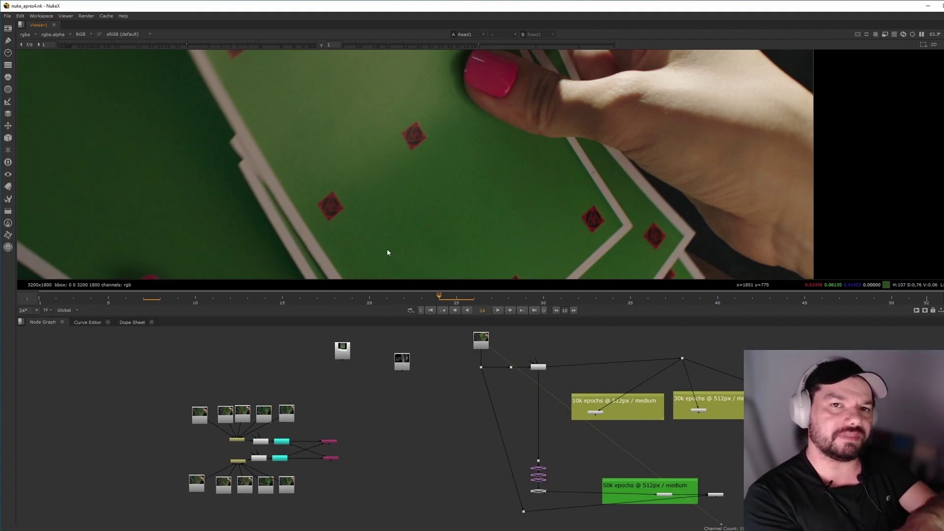
{"action": "key", "text": "f"}
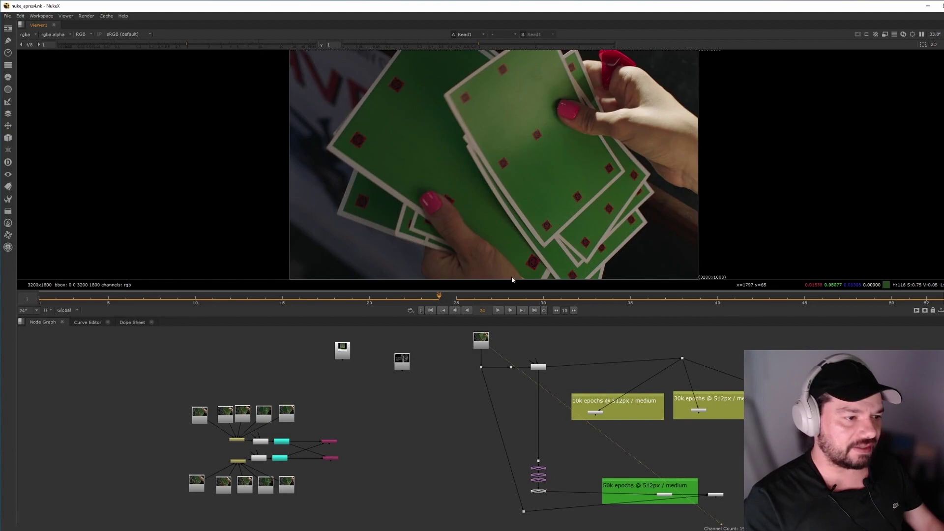
- Replay the footage from the first frame, stop it, and examine the motion-blurred card beside the thumb at frame 19
{"action": "left_click", "coordinate": [431, 310]}
{"action": "left_click", "coordinate": [498, 310]}
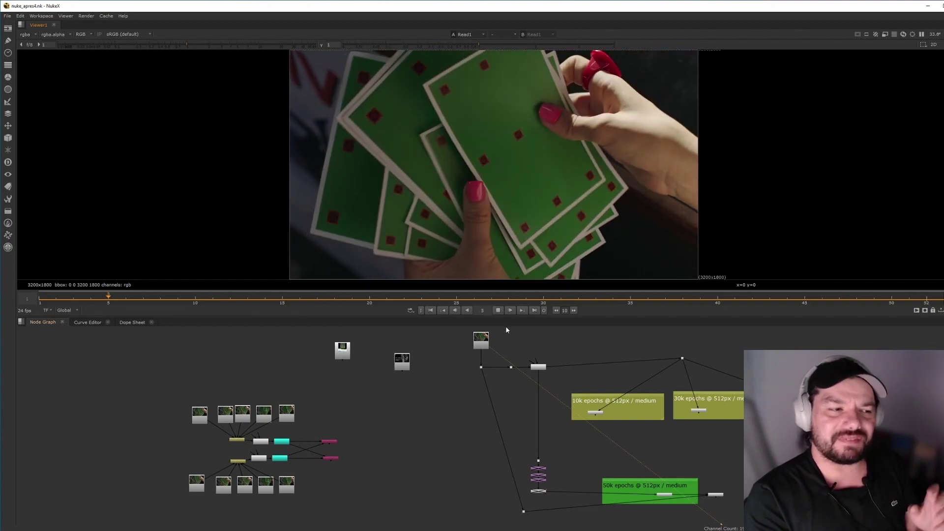
{"action": "left_click", "coordinate": [499, 311]}
{"action": "left_click_drag", "start_coordinate": [299, 298], "coordinate": [353, 306]}
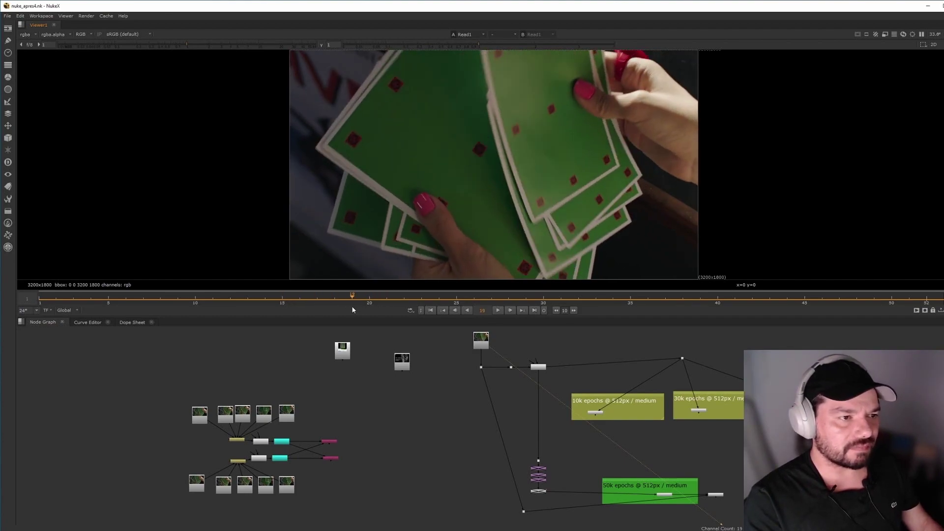
{"action": "scroll", "coordinate": [580, 108], "scroll_direction": "up", "scroll_amount": 6}
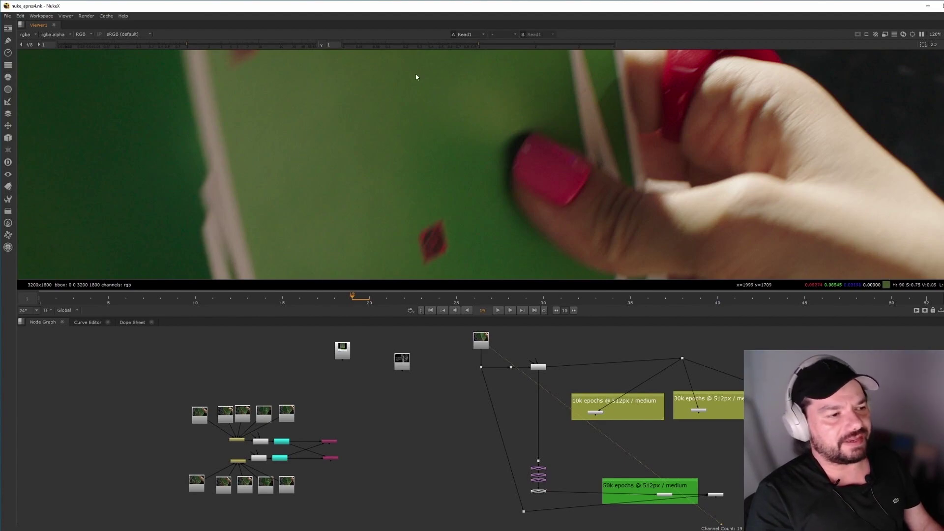
{"action": "key", "text": "f"}
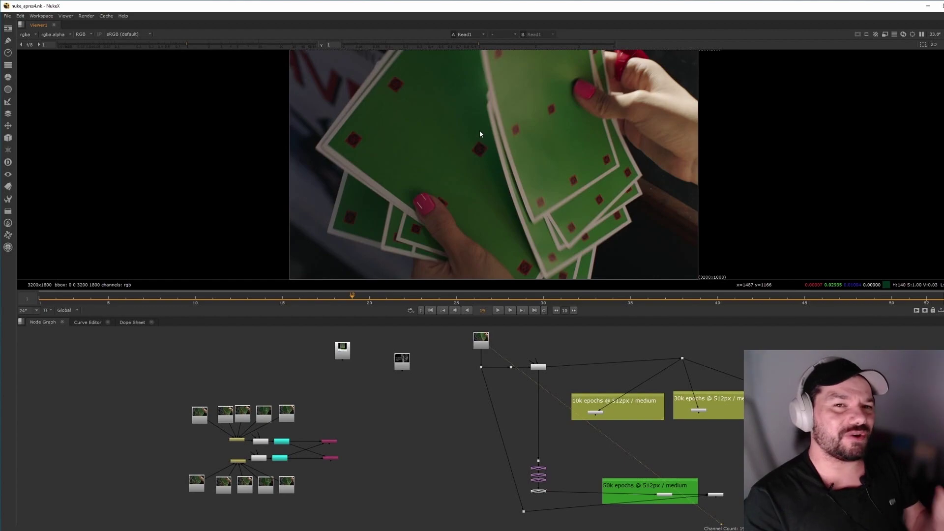
- Go to frame 21, add a RotoPaint node and connect it to the dot below Read1
{"action": "left_click", "coordinate": [498, 311]}
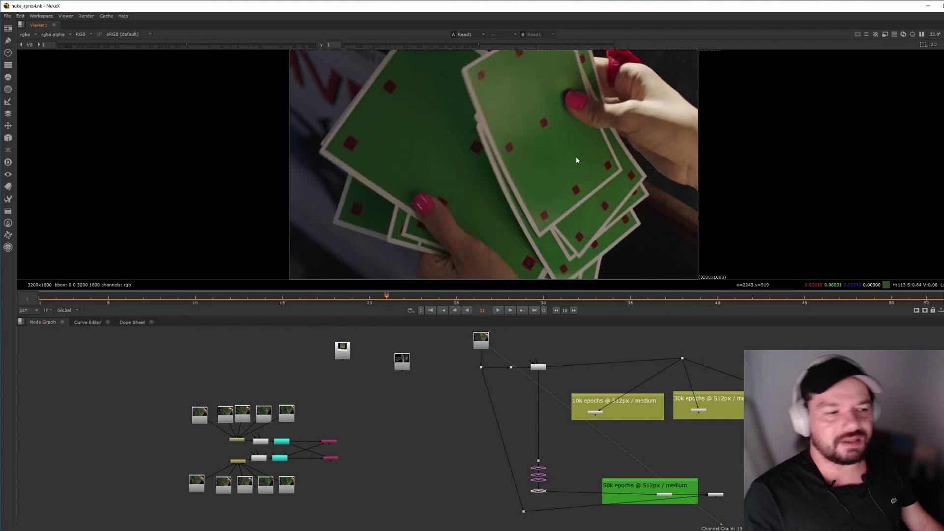
{"action": "scroll", "coordinate": [481, 373], "scroll_direction": "up", "scroll_amount": 5}
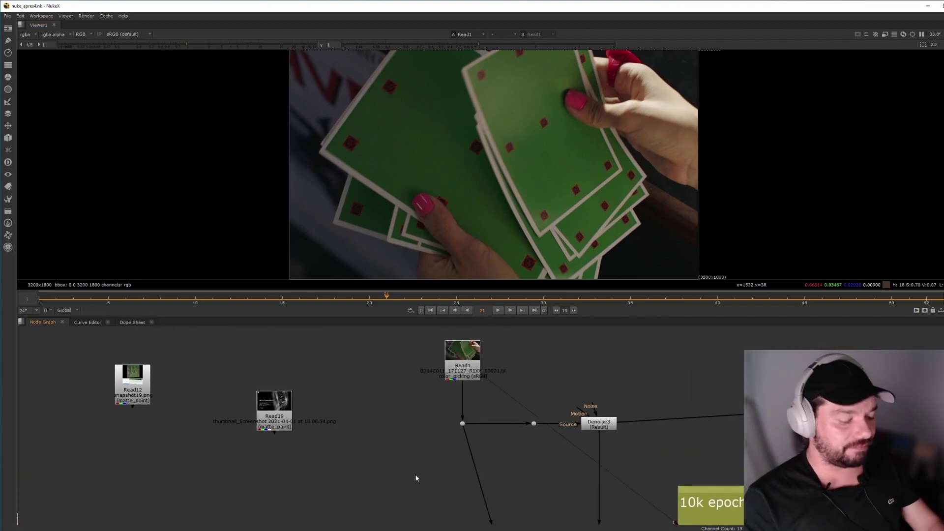
{"action": "key", "text": "p"}
{"action": "left_click_drag", "start_coordinate": [417, 438], "coordinate": [462, 426]}
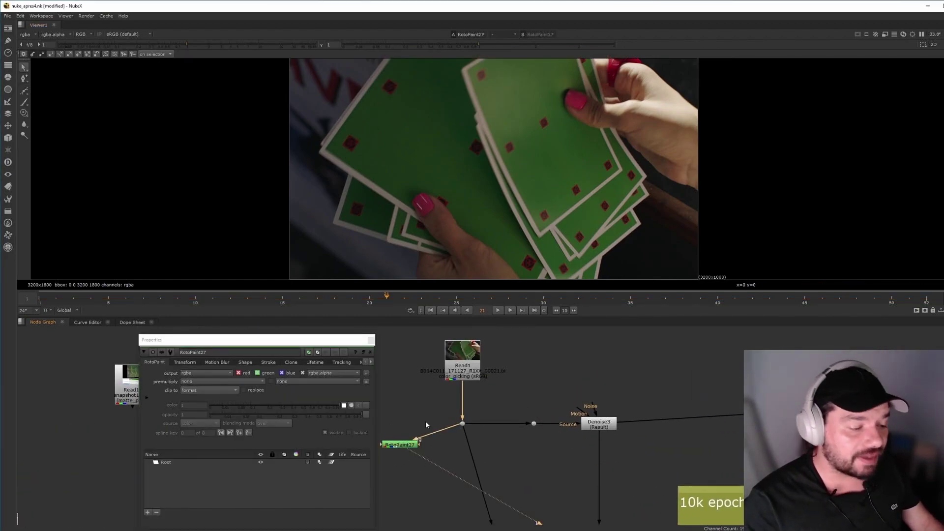
- Draw a closed Bezier shape around the diamond marker near the thumb and set the RotoPaint output to alpha
{"action": "scroll", "coordinate": [523, 148], "scroll_direction": "up", "scroll_amount": 5}
{"action": "left_click", "coordinate": [23, 93]}
{"action": "left_click", "coordinate": [379, 220]}
{"action": "left_click", "coordinate": [405, 246]}
{"action": "left_click", "coordinate": [423, 226]}
{"action": "left_click", "coordinate": [412, 201]}
{"action": "left_click", "coordinate": [386, 198]}
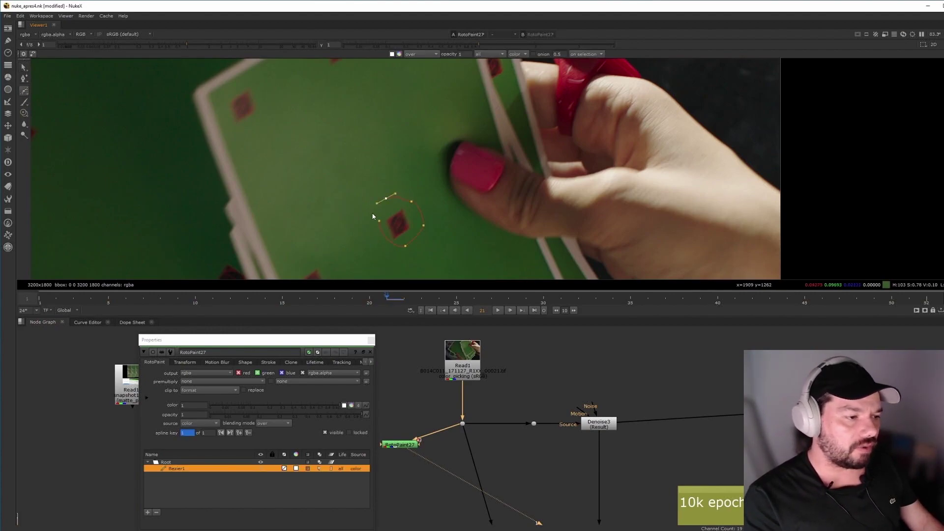
{"action": "left_click", "coordinate": [379, 221]}
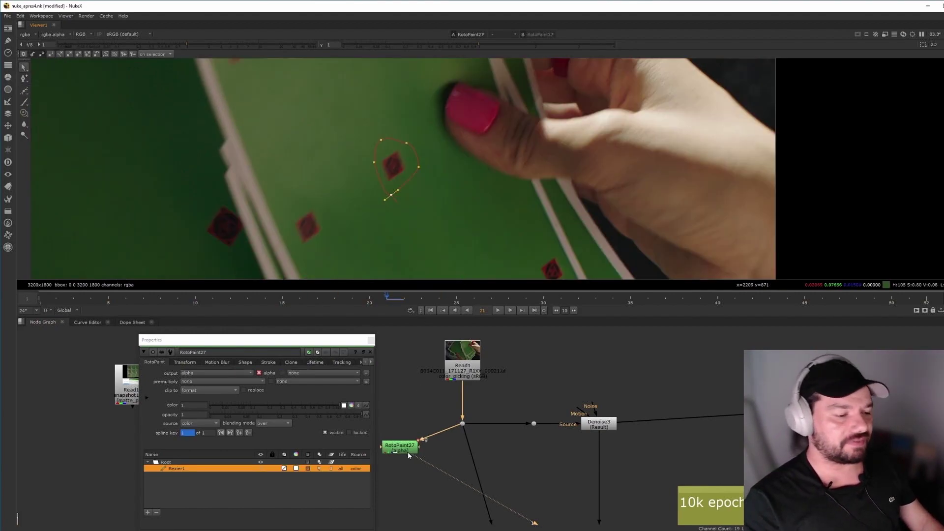
- Add a Premult node after the RotoPaint and merge the result over the original plate
{"action": "left_click", "coordinate": [408, 453]}
{"action": "key", "text": "Tab"}
{"action": "type", "text": "pre"}
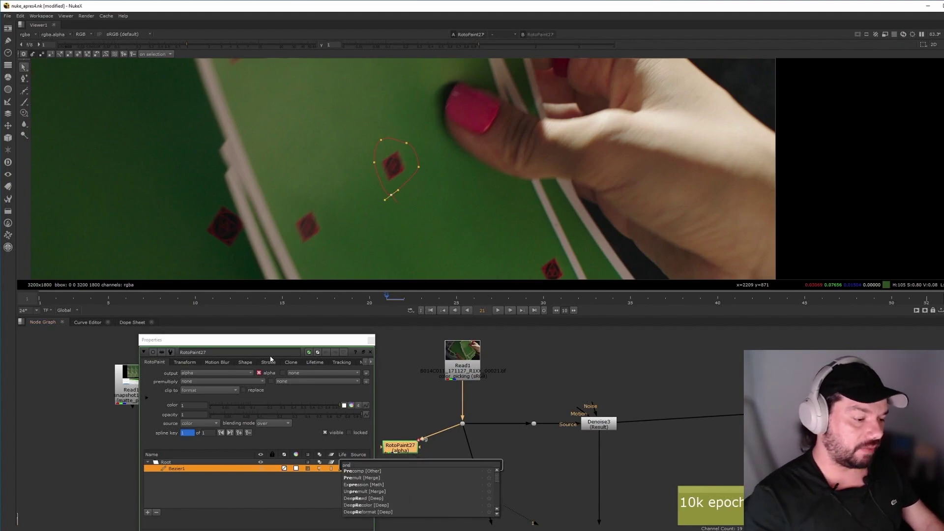
{"action": "left_click", "coordinate": [370, 478]}
{"action": "left_click_drag", "start_coordinate": [407, 462], "coordinate": [463, 423]}
{"action": "key", "text": "m"}
{"action": "left_click", "coordinate": [455, 478]}
- Insert a Shuffle node between the plate's dot and the RotoPaint node and close its properties
{"action": "left_click", "coordinate": [420, 414]}
{"action": "left_click", "coordinate": [407, 474]}
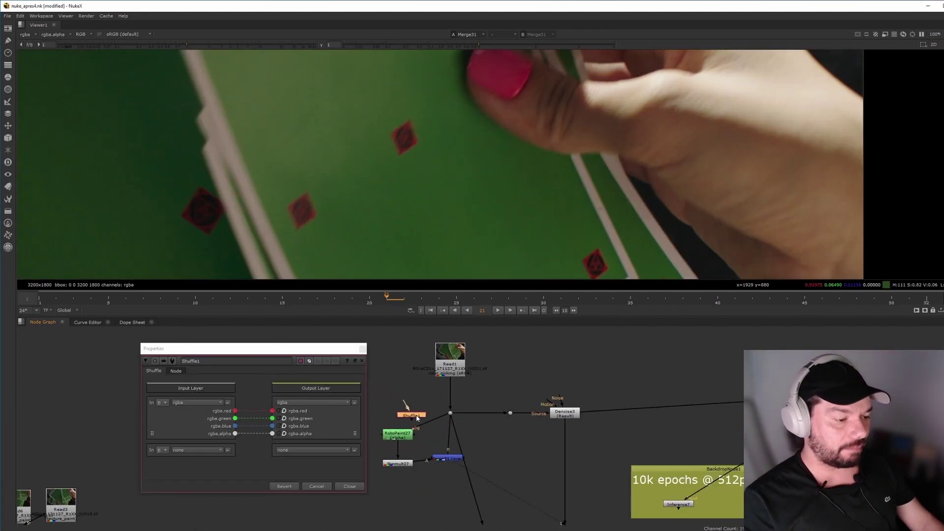
{"action": "left_click_drag", "start_coordinate": [417, 419], "coordinate": [426, 425]}
{"action": "left_click", "coordinate": [349, 486]}
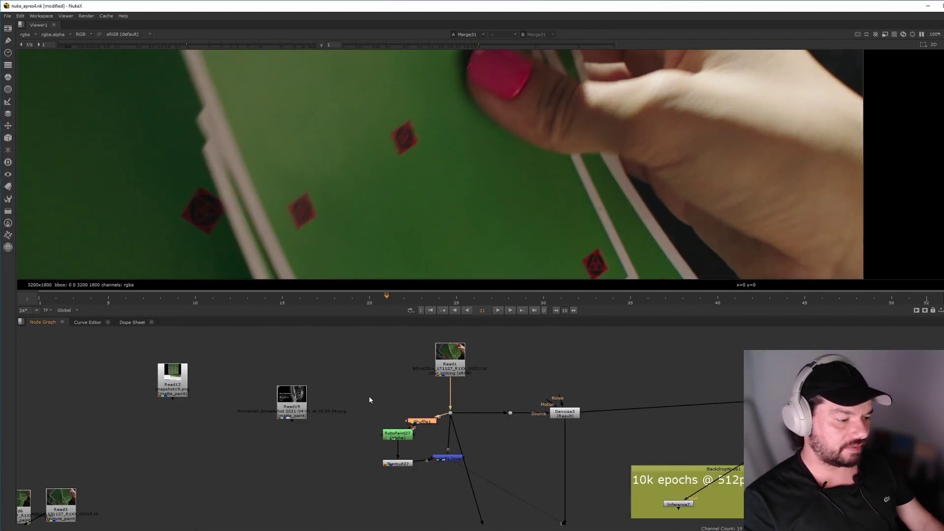
- Insert a Transform node before the Shuffle and offset the plate by x 10, y 114 at scale 1 to cover the marker
{"action": "key", "text": "t"}
{"action": "left_click_drag", "start_coordinate": [433, 404], "coordinate": [407, 421]}
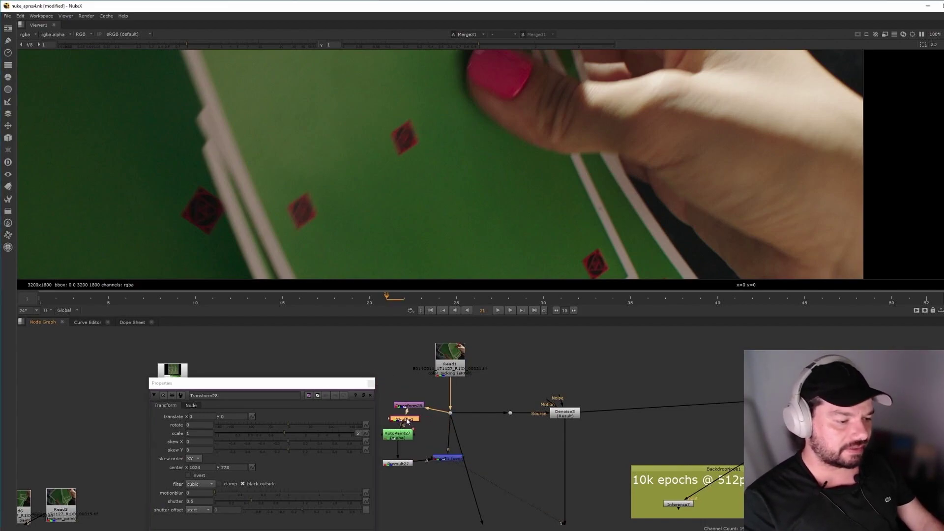
{"action": "scroll", "coordinate": [411, 182], "scroll_direction": "up", "scroll_amount": 2}
{"action": "left_click_drag", "start_coordinate": [400, 220], "coordinate": [402, 187]}
{"action": "left_click_drag", "start_coordinate": [411, 179], "coordinate": [403, 168]}
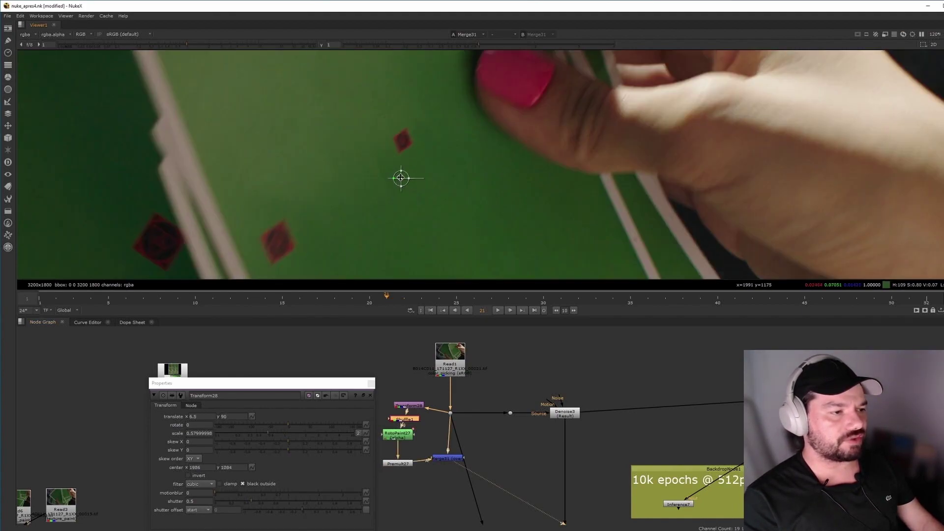
{"action": "double_click", "coordinate": [200, 433]}
{"action": "type", "text": "1"}
- Insert a Blur node limited to the alpha channel after the RotoPaint to soften the patch's edge
{"action": "left_click", "coordinate": [409, 405]}
{"action": "key", "text": "b"}
{"action": "left_click", "coordinate": [188, 439]}
{"action": "left_click", "coordinate": [208, 464]}
{"action": "left_click_drag", "start_coordinate": [242, 449], "coordinate": [287, 446]}
{"action": "left_click", "coordinate": [358, 510]}
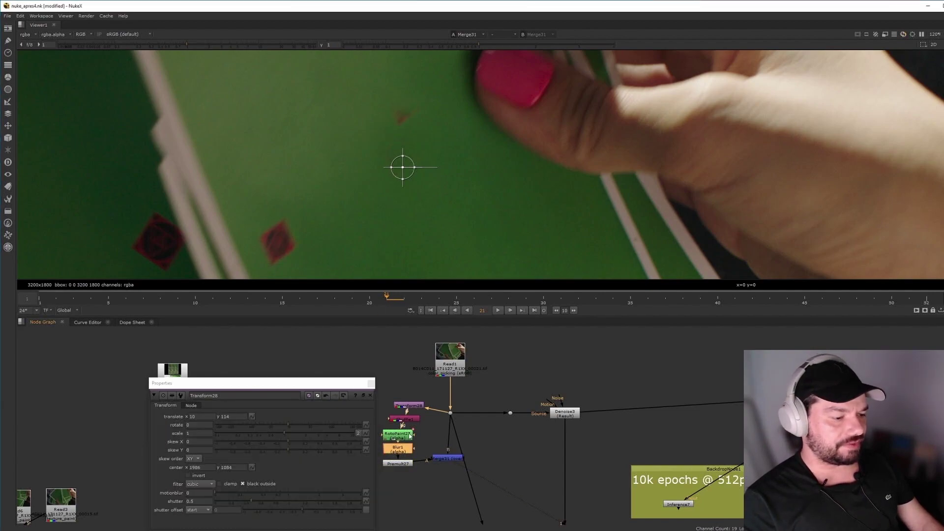
- Lower the upper points of the RotoPaint's Bezier shape to exclude the leftover marker fragment, and close the open node properties
{"action": "double_click", "coordinate": [398, 435]}
{"action": "left_click", "coordinate": [407, 118]}
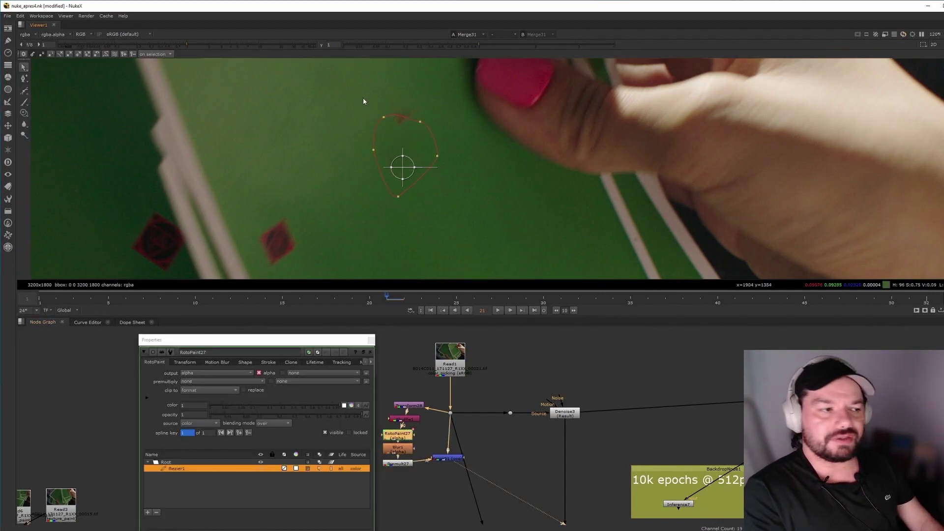
{"action": "mouse_move", "coordinate": [426, 125]}
{"action": "left_mouse_down"}
{"action": "mouse_move", "coordinate": [413, 143]}
{"action": "mouse_move", "coordinate": [417, 126]}
{"action": "left_mouse_up"}
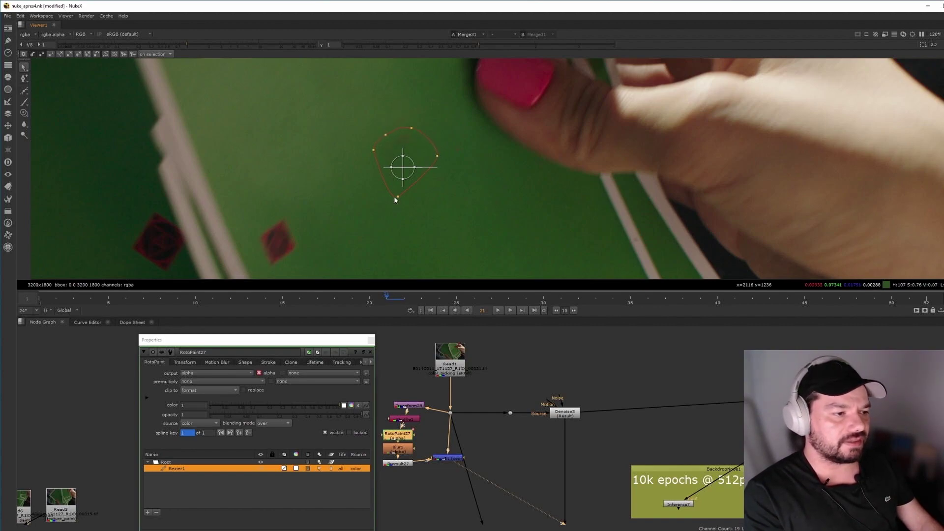
{"action": "left_click", "coordinate": [370, 352]}
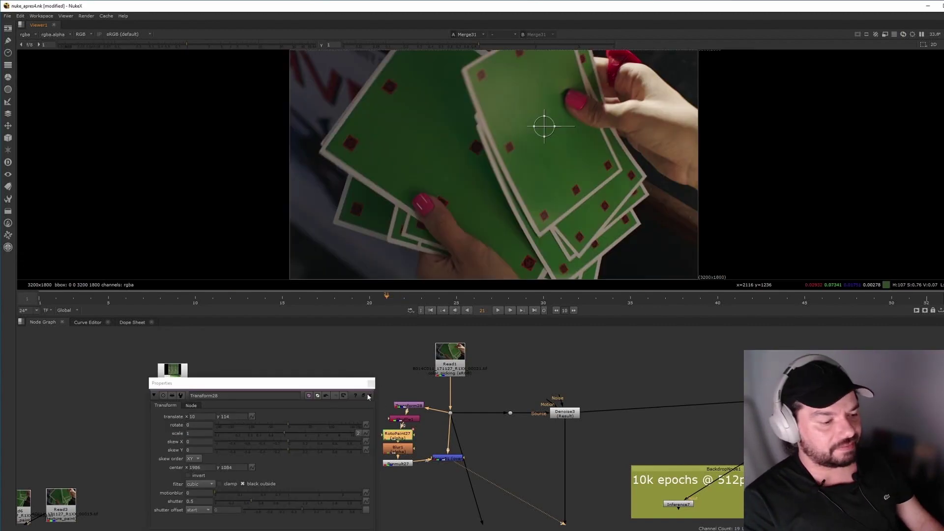
{"action": "left_click", "coordinate": [369, 395]}
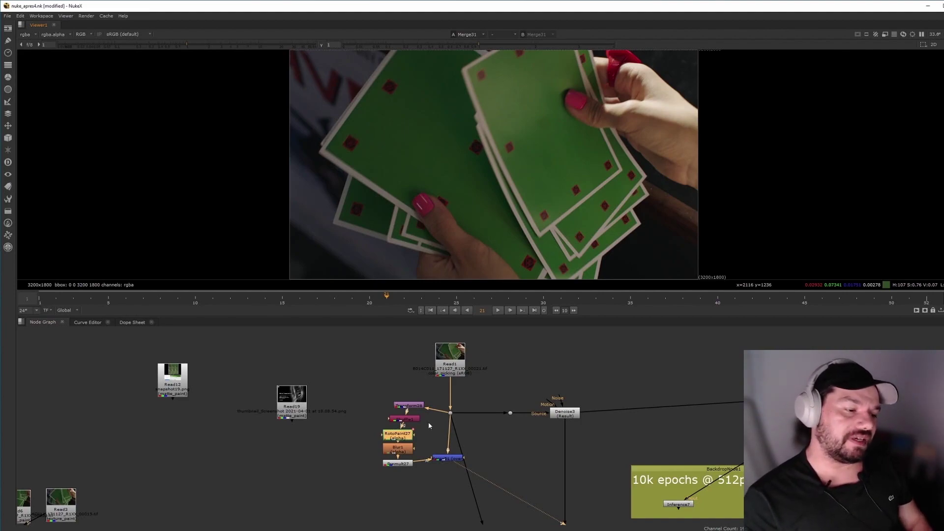
- Move the Merge node below the end of the patch branch and inspect the patched card up close in the viewer
{"action": "left_click_drag", "start_coordinate": [364, 374], "coordinate": [433, 474]}
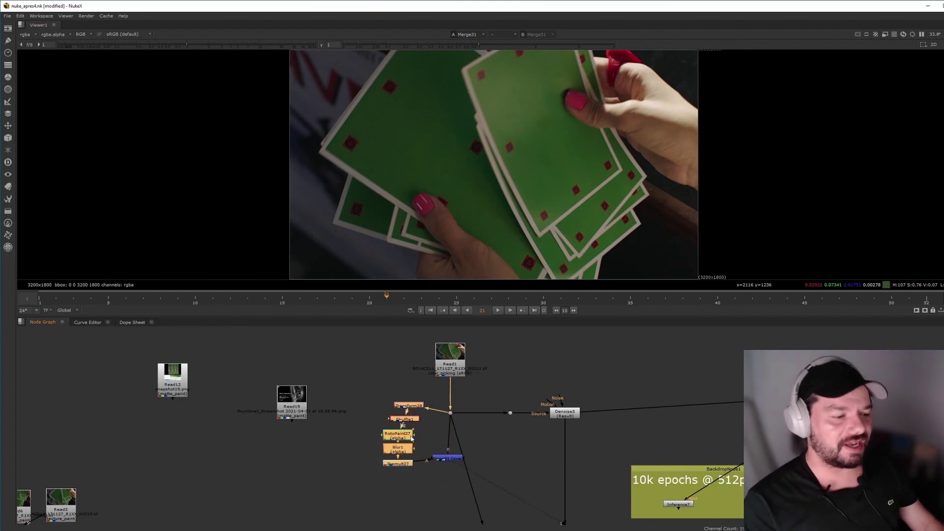
{"action": "left_click_drag", "start_coordinate": [452, 459], "coordinate": [445, 464]}
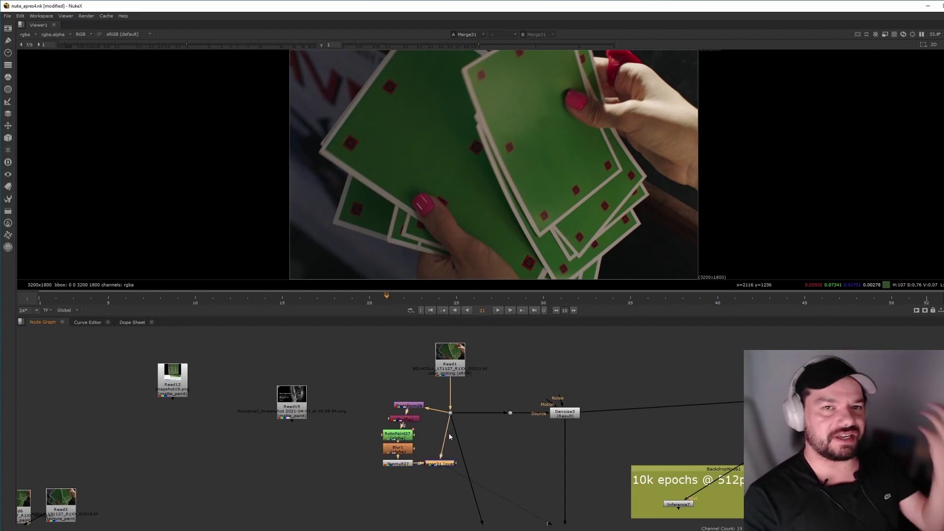
{"action": "left_click_drag", "start_coordinate": [447, 465], "coordinate": [436, 478]}
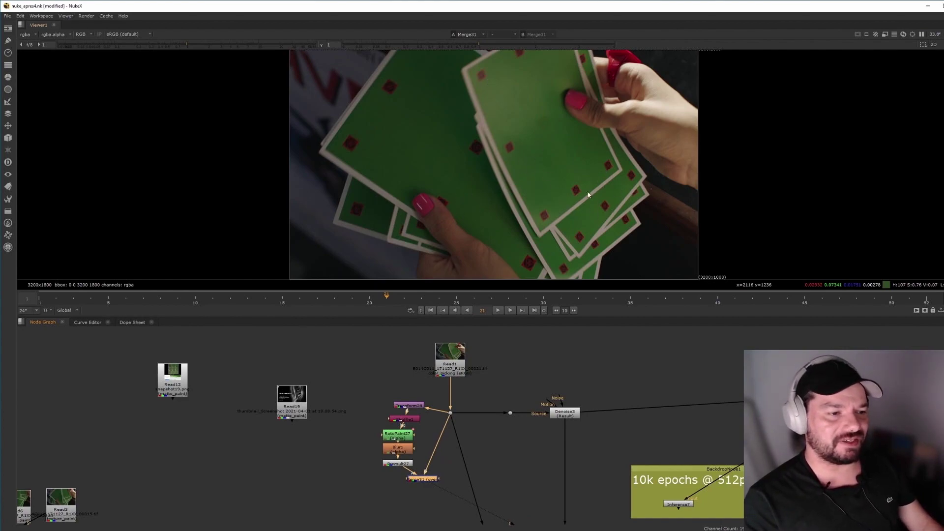
{"action": "scroll", "coordinate": [540, 205], "scroll_direction": "up", "scroll_amount": 5}
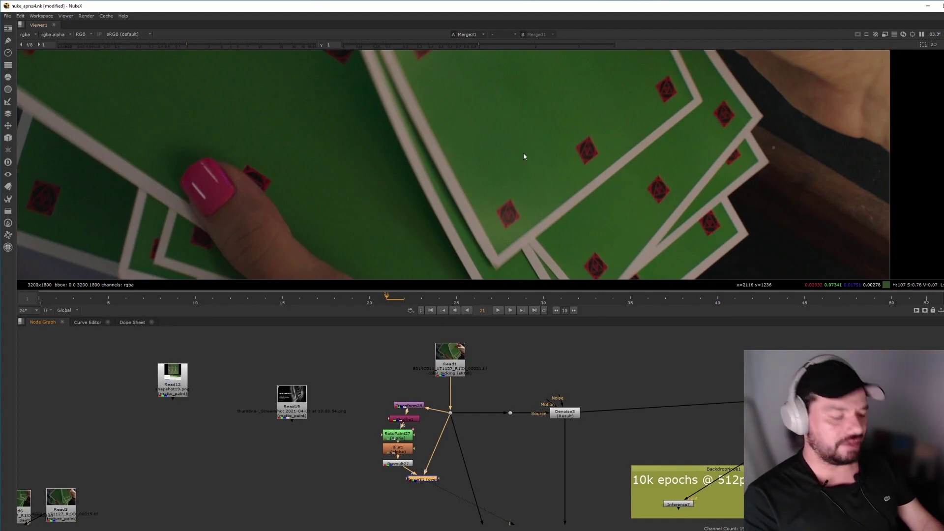
{"action": "scroll", "coordinate": [541, 163], "scroll_direction": "down", "scroll_amount": 5}
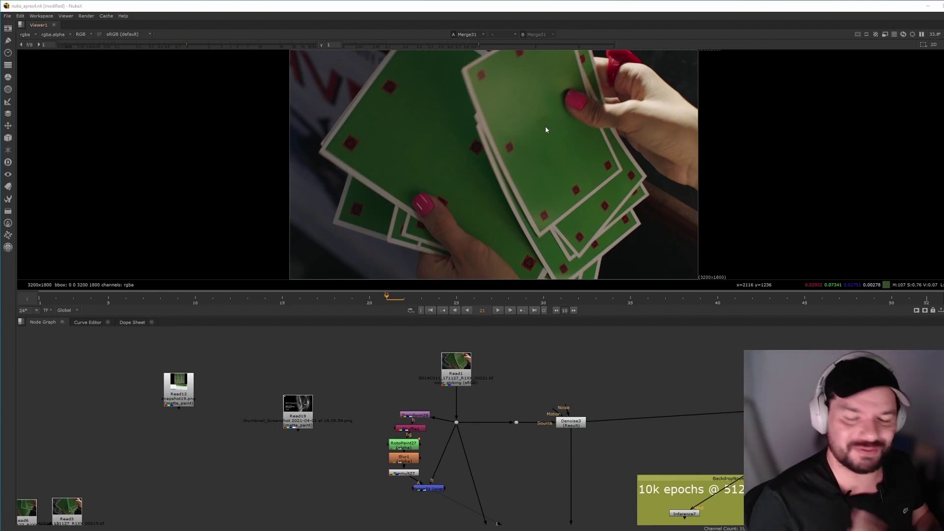
{"action": "left_click", "coordinate": [416, 339]}
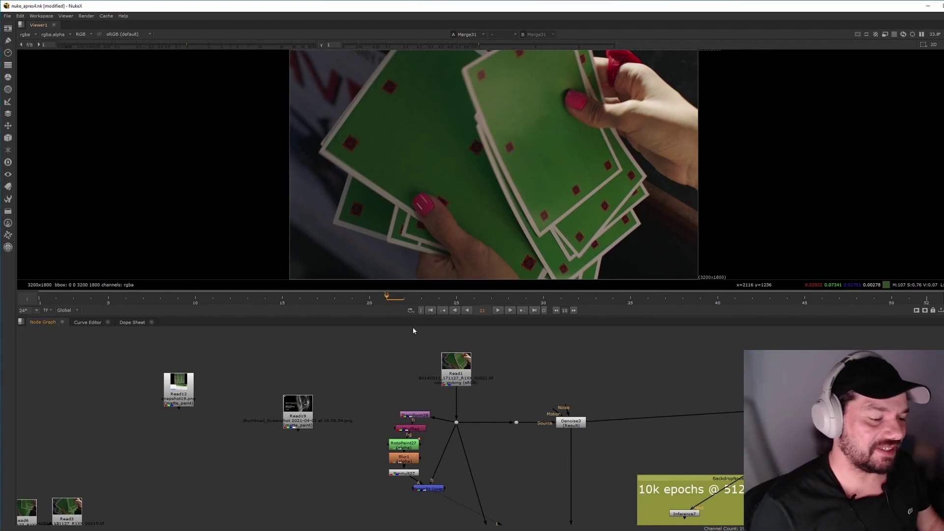
- Locate the VFX DataSet backdrop in the node graph and display its first image, framed to fit
{"action": "middle_click_drag", "start_coordinate": [454, 483], "coordinate": [453, 442]}
{"action": "middle_click_drag", "start_coordinate": [426, 508], "coordinate": [499, 348]}
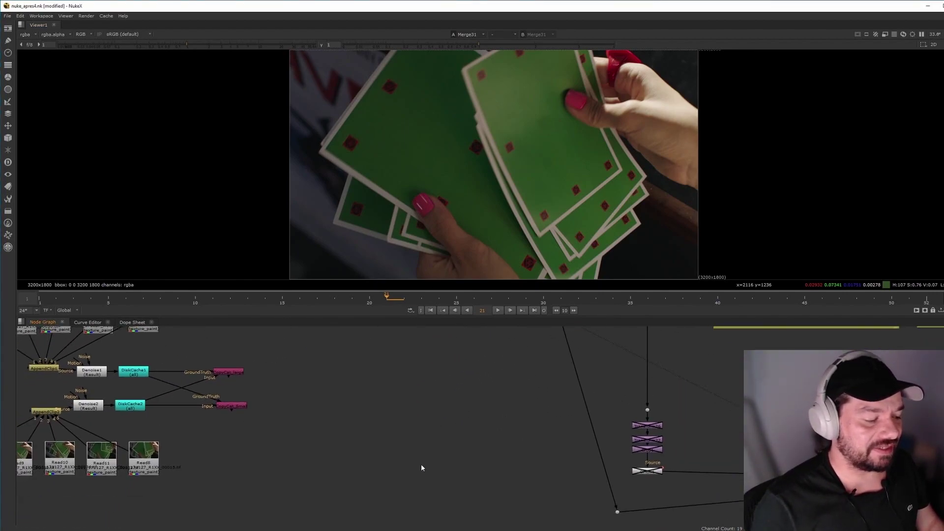
{"action": "middle_click_drag", "start_coordinate": [476, 378], "coordinate": [476, 418]}
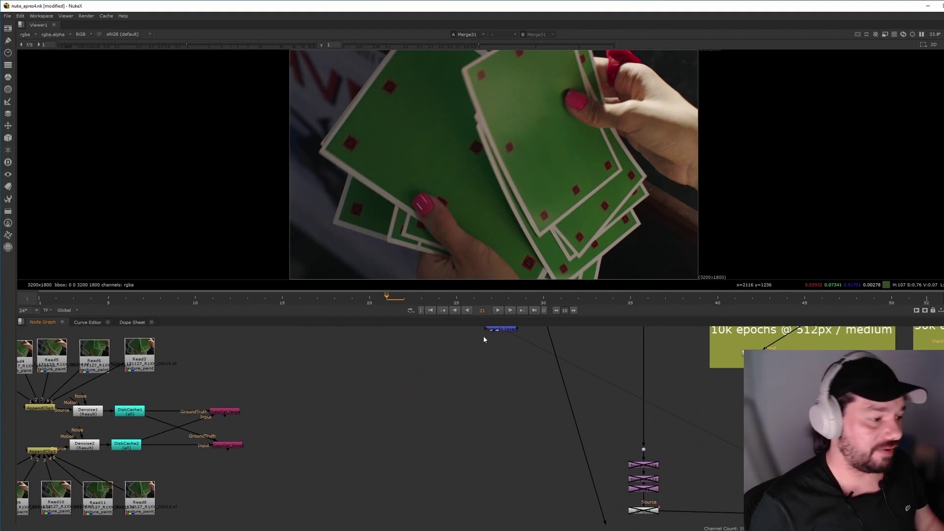
{"action": "scroll", "coordinate": [442, 422], "scroll_direction": "down", "scroll_amount": 6}
{"action": "scroll", "coordinate": [437, 427], "scroll_direction": "down", "scroll_amount": 3}
{"action": "scroll", "coordinate": [413, 413], "scroll_direction": "left", "scroll_amount": 1}
{"action": "middle_click_drag", "start_coordinate": [323, 499], "coordinate": [696, 359]}
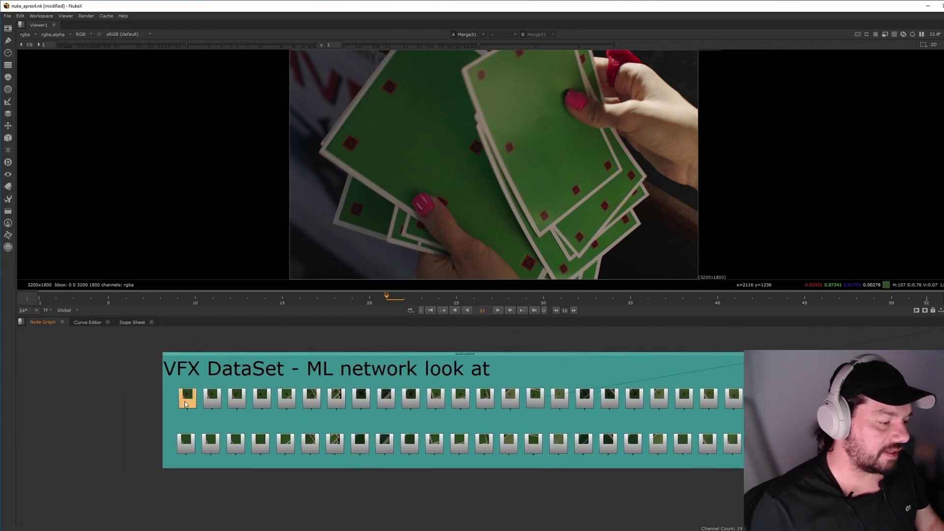
{"action": "key", "text": "1"}
{"action": "left_click", "coordinate": [225, 377]}
{"action": "key", "text": "f"}
- Display the original Read1 card plate and frame it to fit the viewer
{"action": "middle_click_drag", "start_coordinate": [440, 415], "coordinate": [429, 431]}
{"action": "middle_click_drag", "start_coordinate": [639, 335], "coordinate": [352, 512]}
{"action": "left_click", "coordinate": [604, 428]}
{"action": "key", "text": "1"}
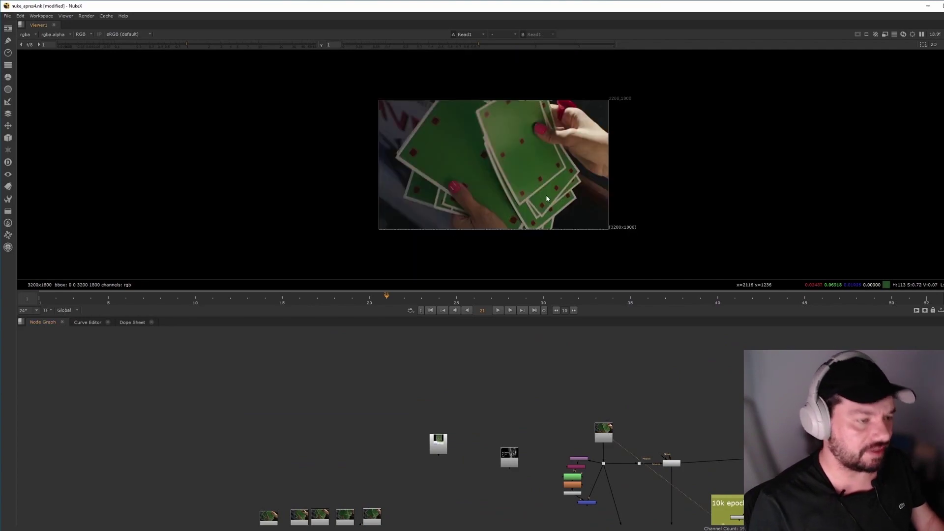
{"action": "key", "text": "f"}
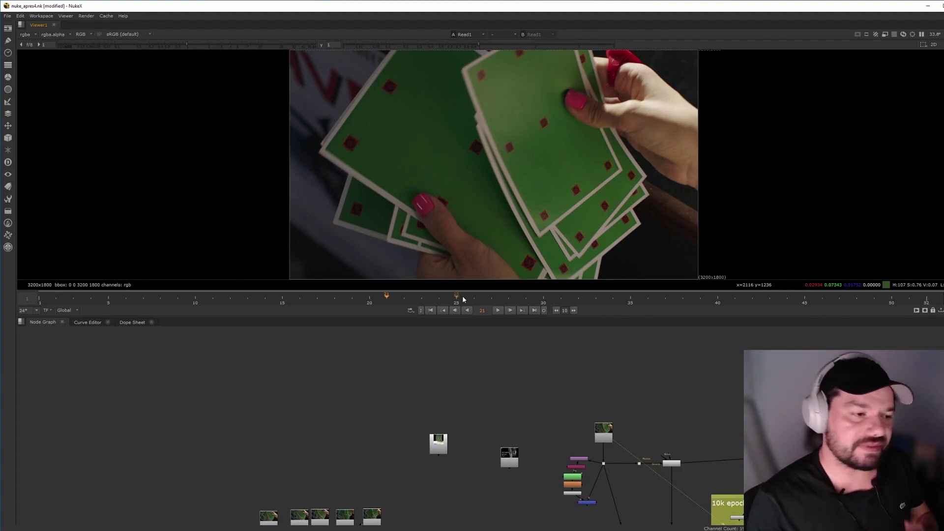
- Compare the first marker crop of the VFX DataSet with its clean counterpart below it
{"action": "middle_click_drag", "start_coordinate": [483, 434], "coordinate": [539, 300]}
{"action": "mouse_move", "coordinate": [305, 492]}
{"action": "middle_mouse_down"}
{"action": "mouse_move", "coordinate": [362, 350]}
{"action": "mouse_move", "coordinate": [407, 337]}
{"action": "middle_mouse_up"}
{"action": "middle_click_drag", "start_coordinate": [25, 453], "coordinate": [182, 418]}
{"action": "left_click", "coordinate": [135, 422]}
{"action": "key", "text": "1"}
{"action": "left_click", "coordinate": [138, 376]}
{"action": "key", "text": "2"}
{"action": "key", "text": "f"}
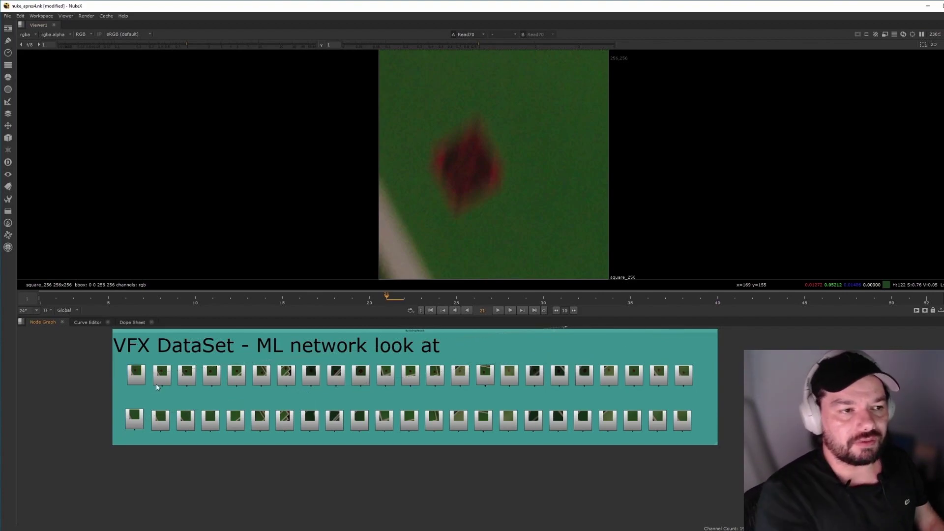
{"action": "left_click", "coordinate": [136, 419]}
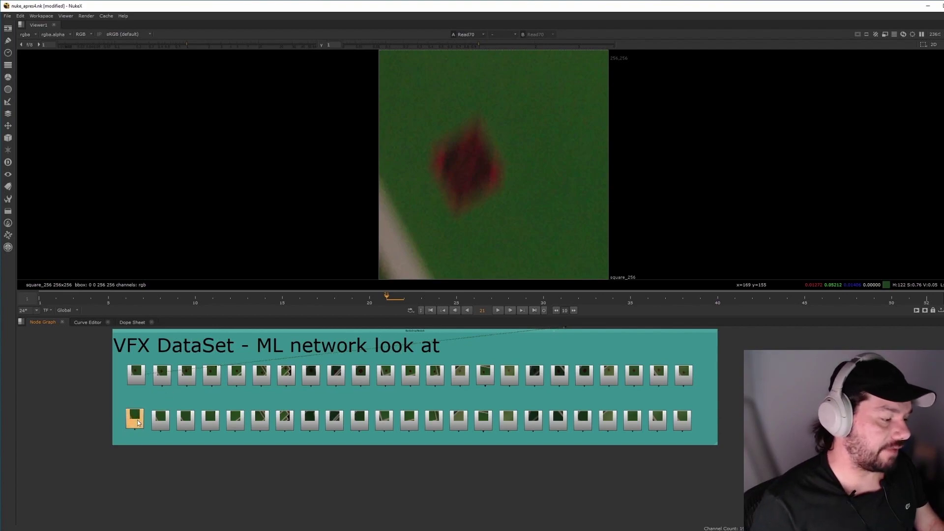
{"action": "key", "text": "1"}
{"action": "left_click", "coordinate": [138, 375]}
{"action": "key", "text": "1"}
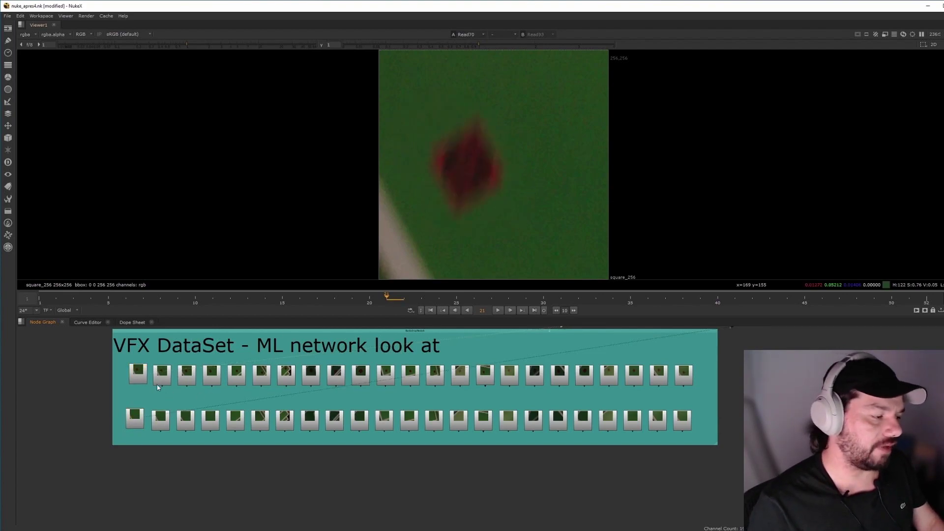
{"action": "key", "text": "2"}
- Load the second clean and marker crops of the VFX DataSet and alternate between them
{"action": "left_click_drag", "start_coordinate": [165, 423], "coordinate": [165, 419]}
{"action": "key", "text": "2"}
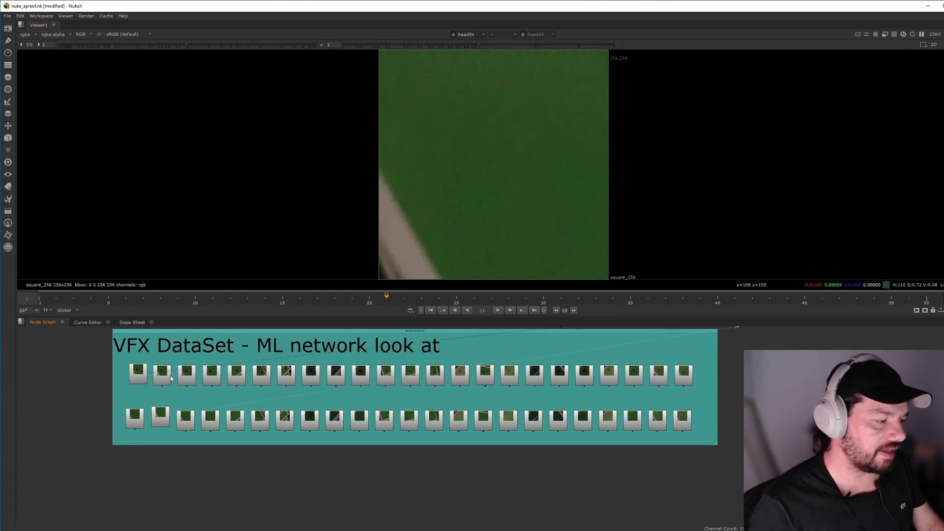
{"action": "left_click", "coordinate": [168, 378]}
{"action": "key", "text": "1"}
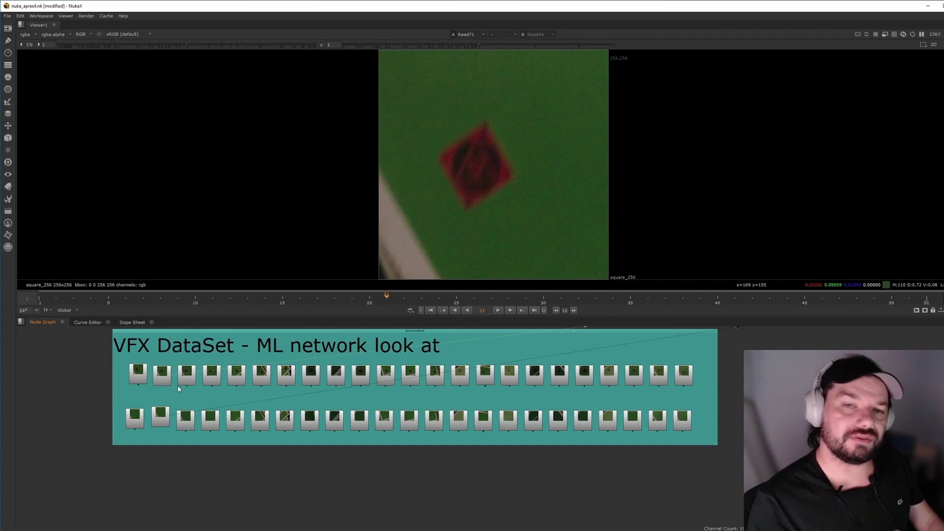
{"action": "key", "text": "2"}
{"action": "key", "text": "1"}
{"action": "key", "text": "2"}
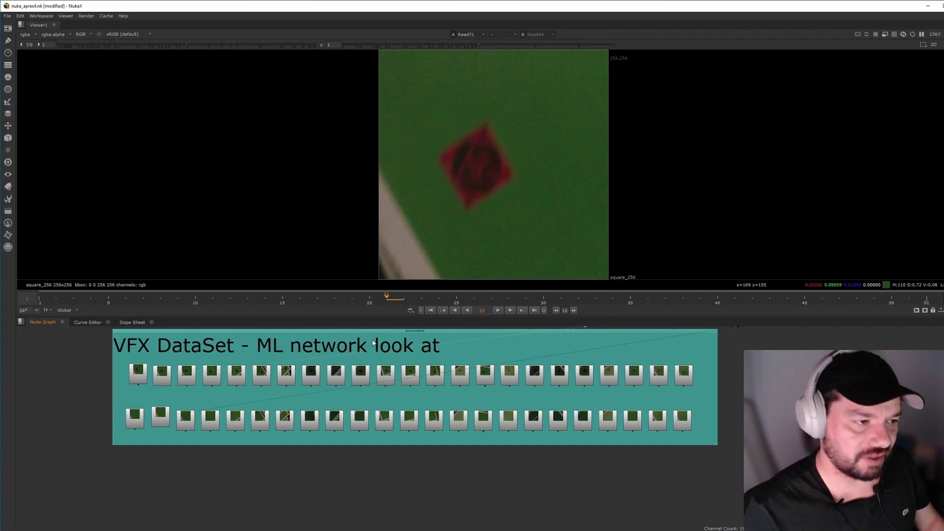
- Load the third clean and marker crops of the VFX DataSet and flip repeatedly between them
{"action": "left_click", "coordinate": [191, 416]}
{"action": "key", "text": "2"}
{"action": "left_click", "coordinate": [191, 380]}
{"action": "key", "text": "1"}
{"action": "key", "text": "2"}
{"action": "key", "text": "1"}
{"action": "key", "text": "2"}
{"action": "key", "text": "1"}
{"action": "key", "text": "2"}
{"action": "key", "text": "1"}
{"action": "key", "text": "2"}
{"action": "key", "text": "1"}
{"action": "key", "text": "2"}
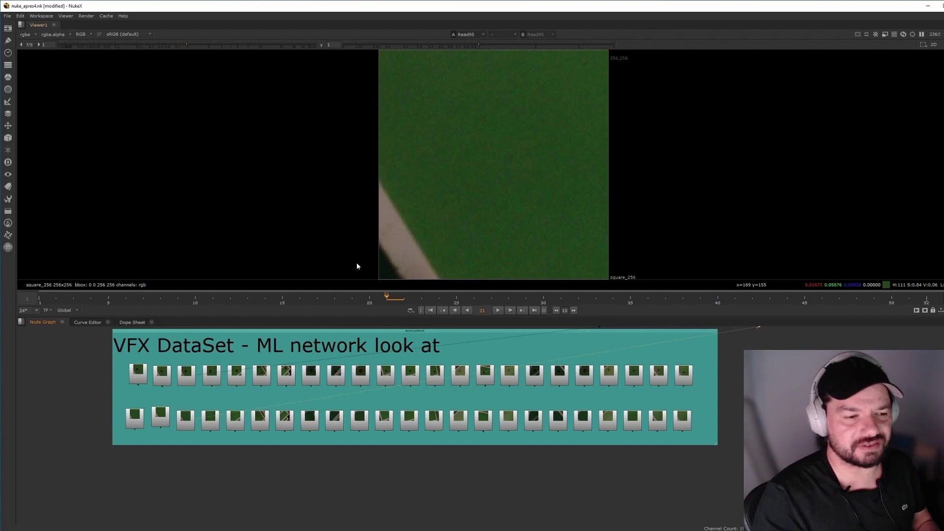
- Check the fifth pair and several pairs further along the VFX DataSet, comparing marker crops with clean crops
{"action": "left_click", "coordinate": [235, 417]}
{"action": "key", "text": "1"}
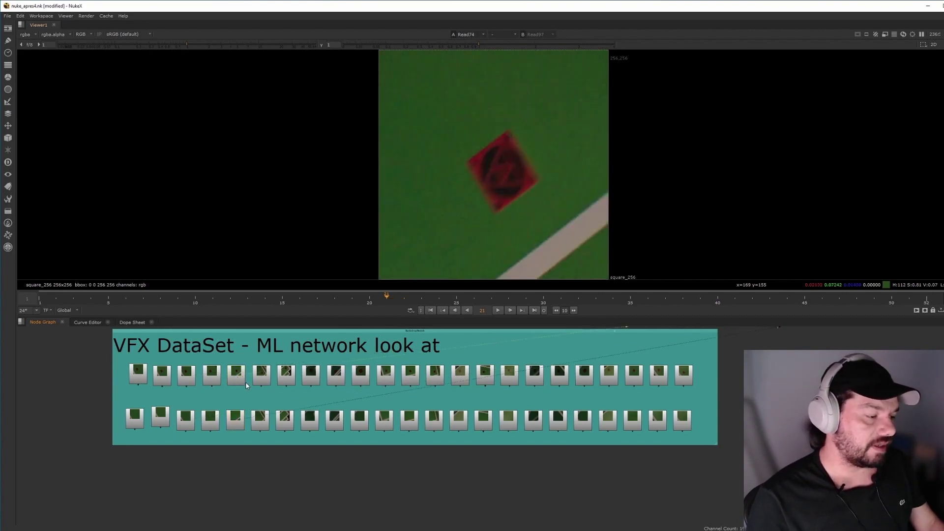
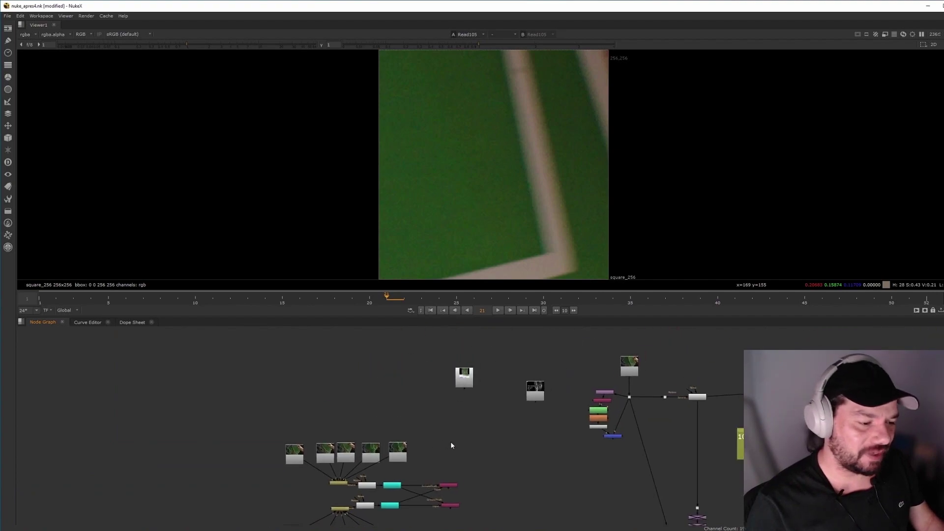
{"action": "middle_click_drag", "start_coordinate": [451, 444], "coordinate": [417, 326]}
{"action": "middle_click_drag", "start_coordinate": [332, 522], "coordinate": [470, 331]}
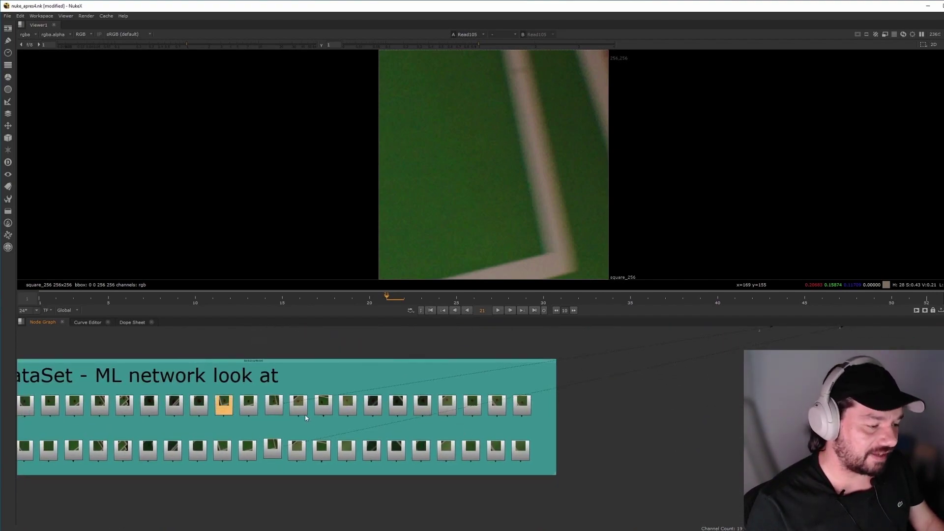
{"action": "left_click", "coordinate": [305, 413]}
{"action": "key", "text": "1"}
{"action": "left_click", "coordinate": [305, 458]}
{"action": "key", "text": "2"}
{"action": "left_click", "coordinate": [305, 409]}
{"action": "key", "text": "1"}
{"action": "left_click", "coordinate": [324, 450]}
{"action": "key", "text": "1"}
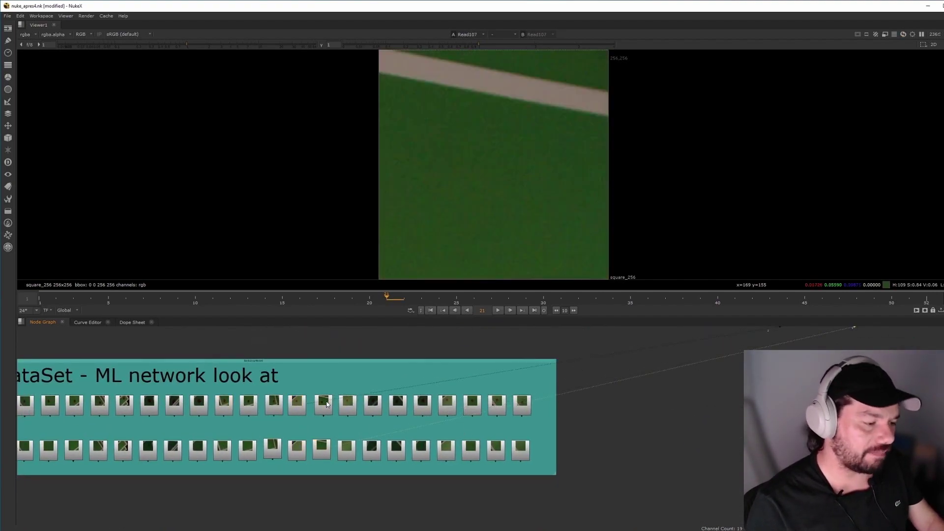
- Point out the upper row of five training Read nodes by selecting them together, followed by Read2 alone
{"action": "scroll", "coordinate": [346, 450], "scroll_direction": "up", "scroll_amount": 5}
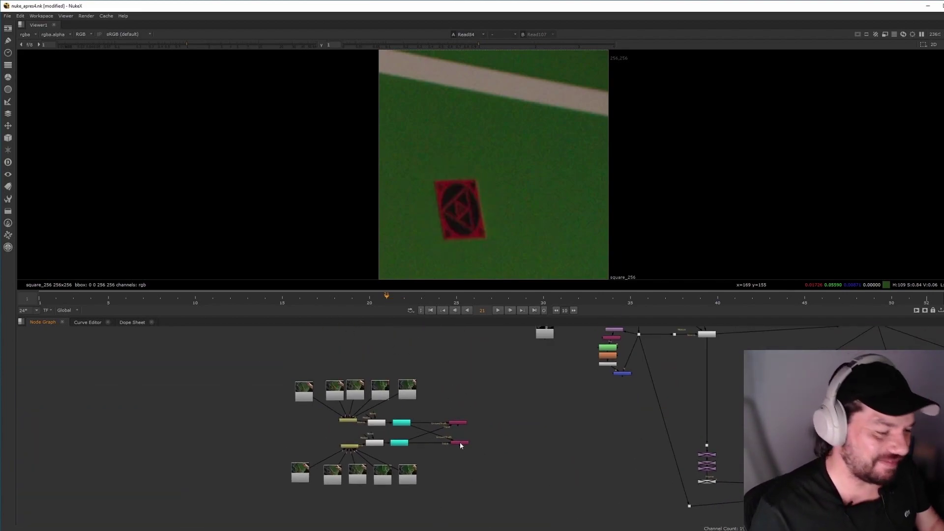
{"action": "left_click_drag", "start_coordinate": [258, 360], "coordinate": [466, 408]}
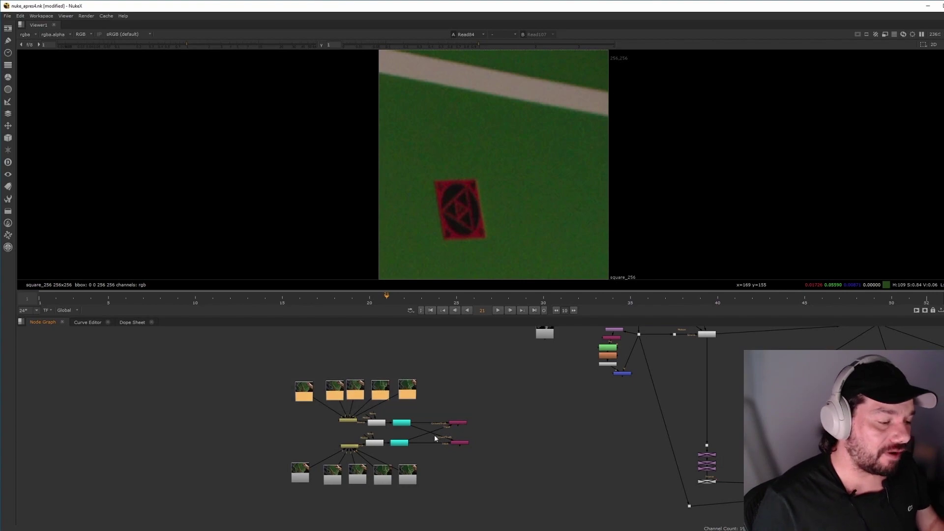
{"action": "scroll", "coordinate": [434, 413], "scroll_direction": "up", "scroll_amount": 3}
{"action": "left_click", "coordinate": [308, 361]}
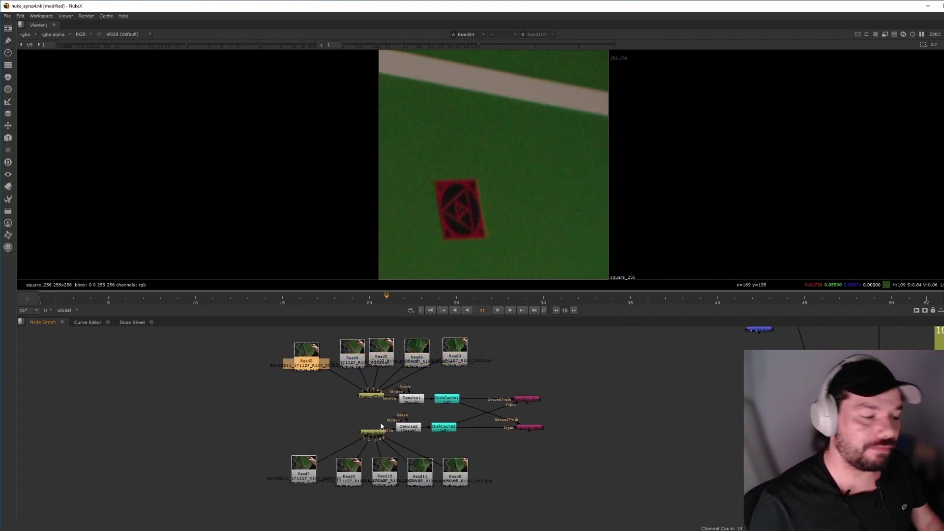
- Display the original Read1 plate fitted to the viewer and examine sample frames across the shot, including 3, 17 and 49
{"action": "middle_click_drag", "start_coordinate": [575, 370], "coordinate": [502, 429]}
{"action": "middle_click_drag", "start_coordinate": [671, 331], "coordinate": [545, 411]}
{"action": "left_click", "coordinate": [576, 376]}
{"action": "key", "text": "1"}
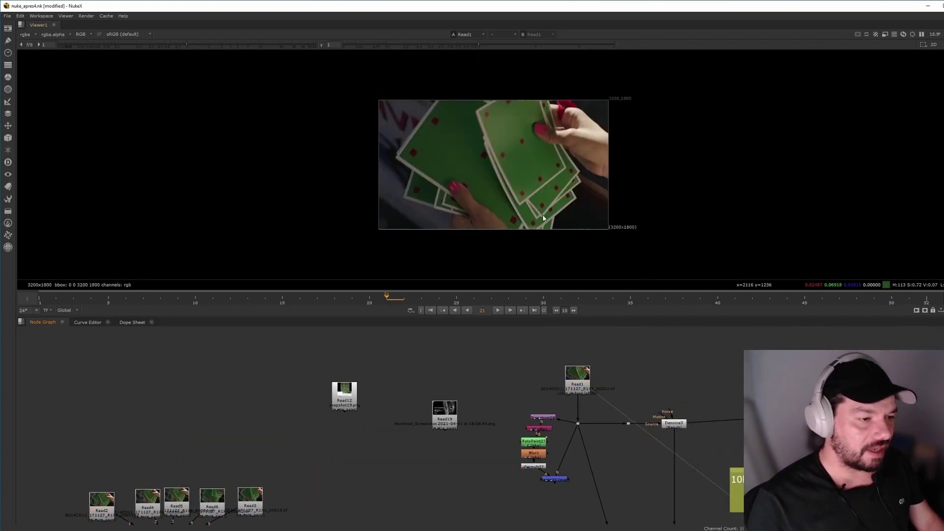
{"action": "key", "text": "f"}
{"action": "left_click", "coordinate": [74, 298]}
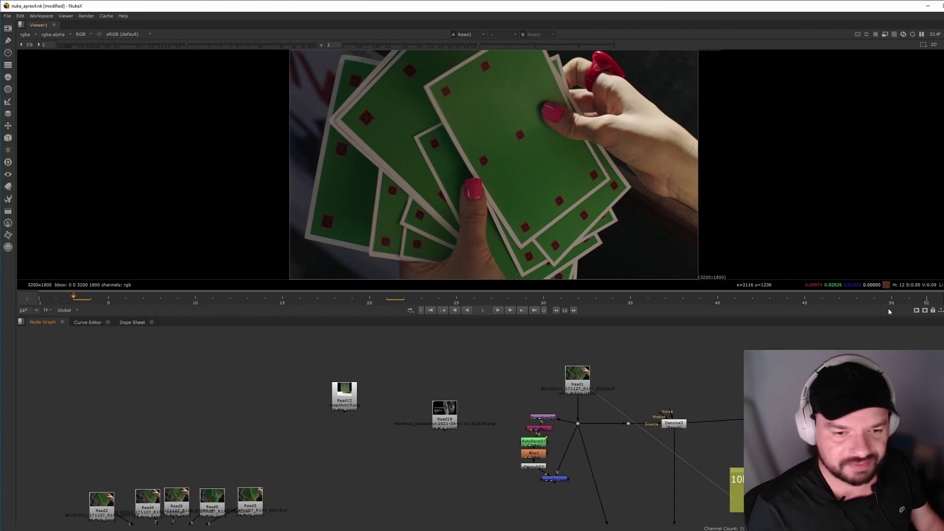
{"action": "left_click", "coordinate": [50, 302]}
{"action": "left_click", "coordinate": [322, 297]}
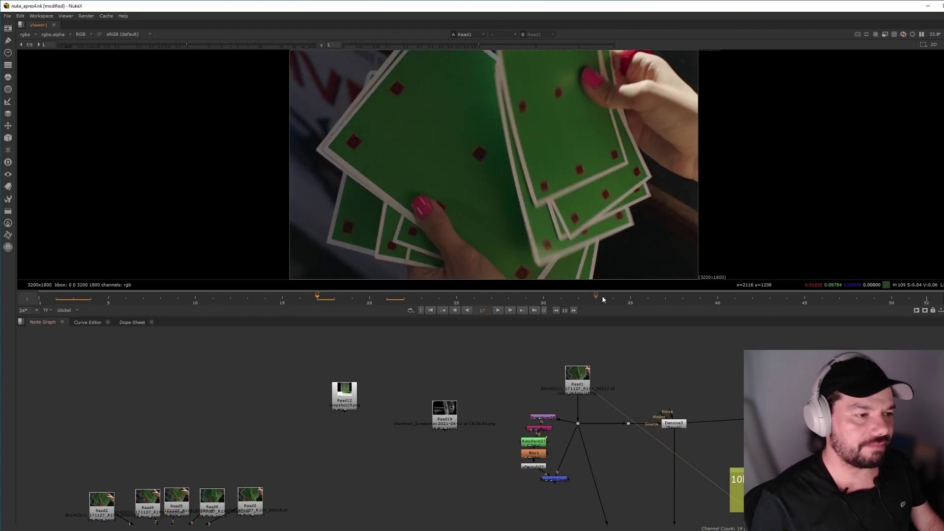
{"action": "left_click", "coordinate": [578, 300]}
{"action": "left_click", "coordinate": [820, 299]}
{"action": "left_click", "coordinate": [877, 298]}
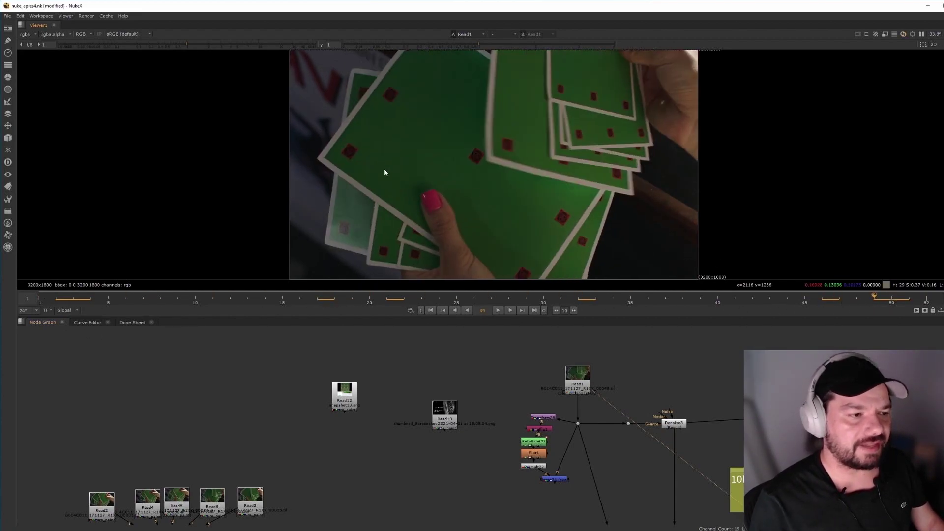
- Shift Read2 slightly outward and move the upper row of five Read nodes higher above their AppendClip node
{"action": "middle_click_drag", "start_coordinate": [252, 479], "coordinate": [343, 359]}
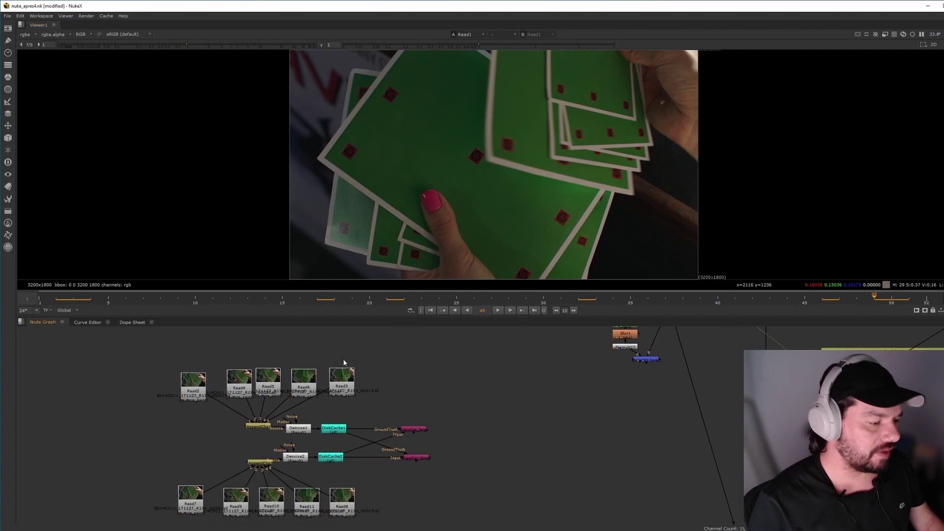
{"action": "left_click_drag", "start_coordinate": [194, 387], "coordinate": [186, 384]}
{"action": "left_click_drag", "start_coordinate": [127, 355], "coordinate": [383, 414]}
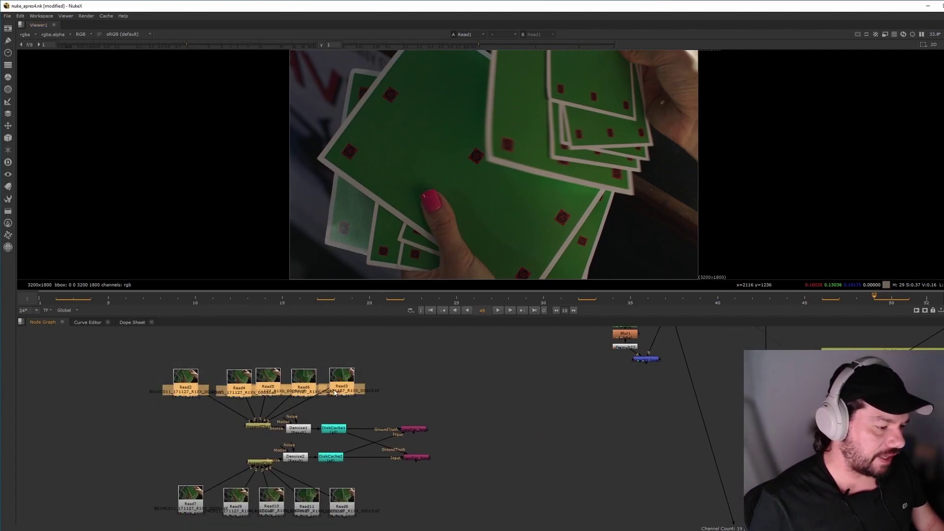
{"action": "left_click_drag", "start_coordinate": [340, 388], "coordinate": [339, 372]}
{"action": "left_click", "coordinate": [418, 385]}
- Compare the Read7 marker frame with the clean Read2 frame, with the timeline at frame 1
{"action": "left_click", "coordinate": [188, 498]}
{"action": "key", "text": "1"}
{"action": "left_click", "coordinate": [237, 484]}
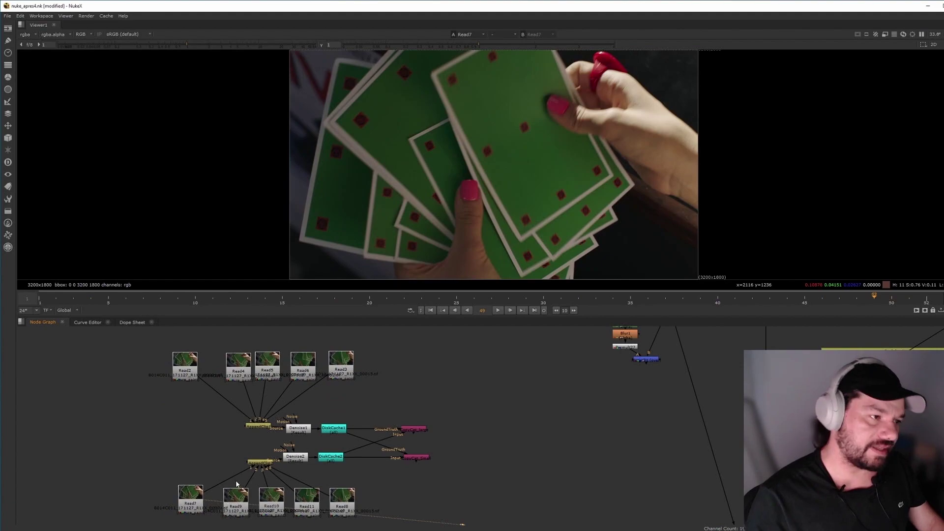
{"action": "left_click", "coordinate": [202, 378]}
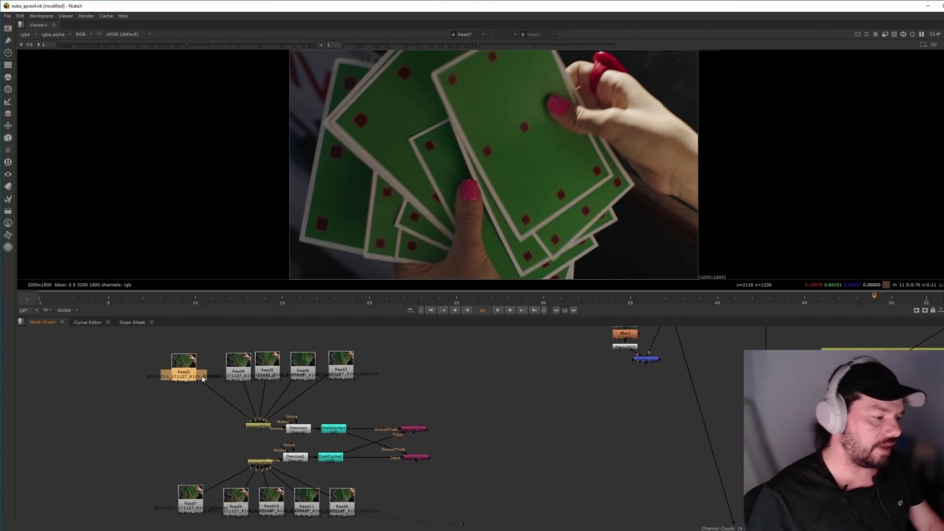
{"action": "left_click", "coordinate": [442, 310]}
{"action": "key", "text": "1"}
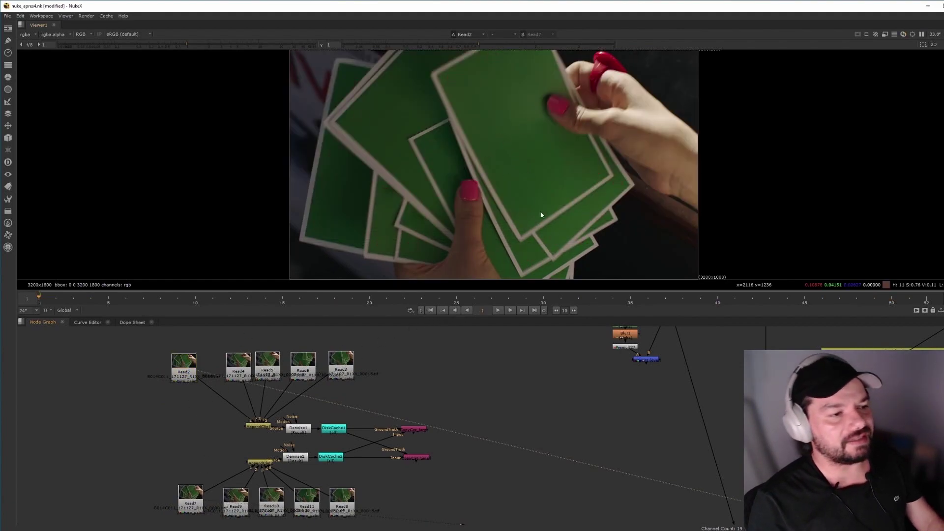
{"action": "key", "text": "2"}
{"action": "key", "text": "1"}
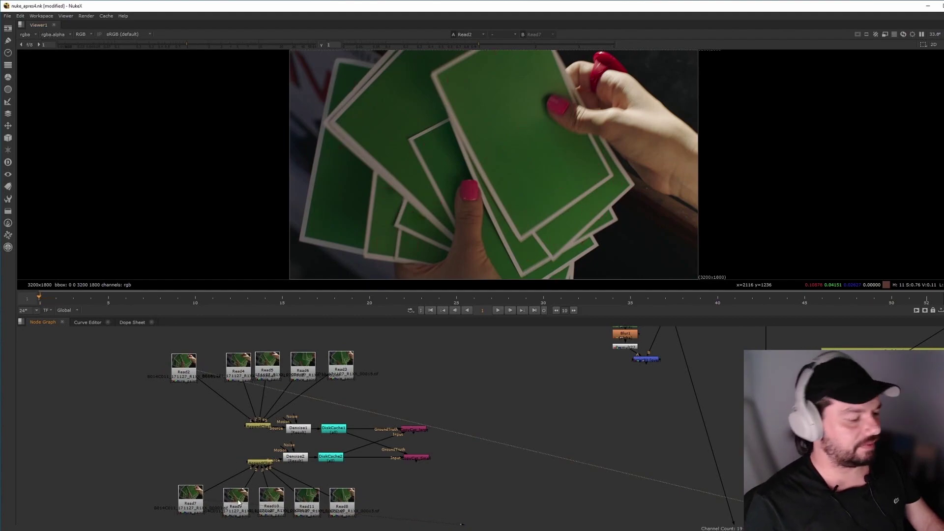
- Compare the Read9 marker frame with the clean Read4 frame, and the Read10 marker frame with the clean Read5 frame
{"action": "left_click", "coordinate": [235, 499]}
{"action": "key", "text": "2"}
{"action": "left_click_drag", "start_coordinate": [234, 365], "coordinate": [224, 365]}
{"action": "key", "text": "1"}
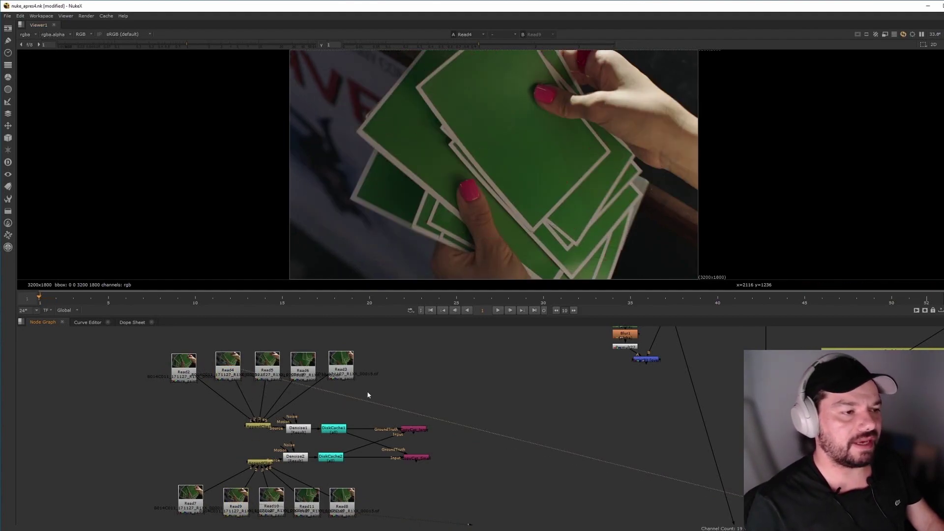
{"action": "left_click", "coordinate": [272, 501]}
{"action": "key", "text": "1"}
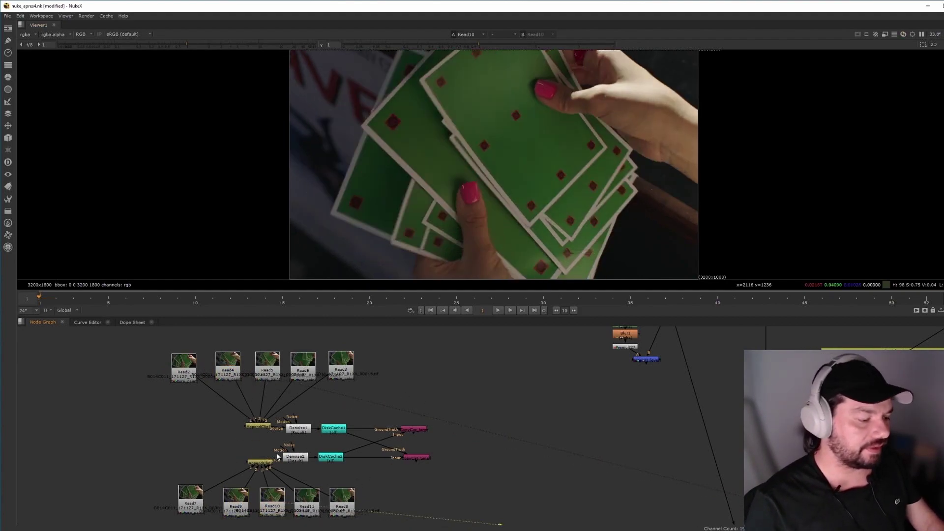
{"action": "key", "text": "1"}
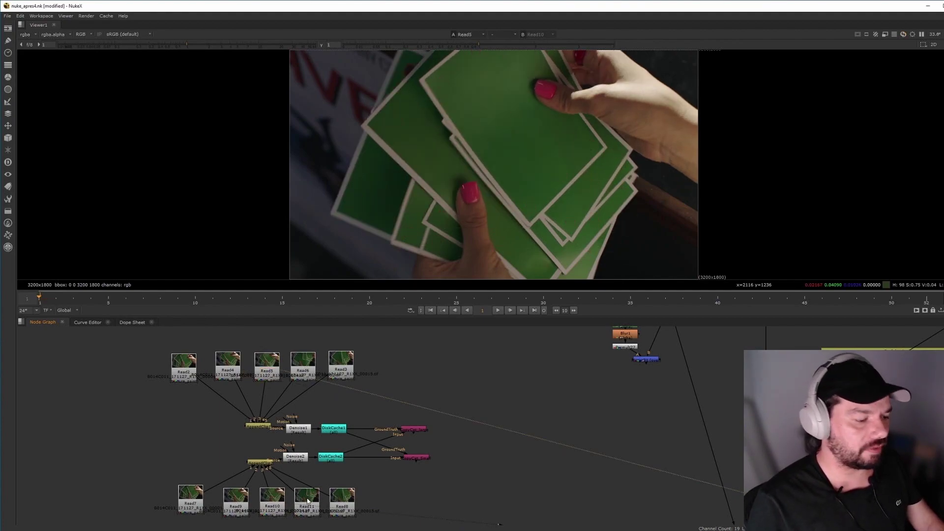
- Compare the Read11 marker frame with its clean Read6 counterpart
{"action": "left_click_drag", "start_coordinate": [306, 499], "coordinate": [309, 499]}
{"action": "key", "text": "2"}
{"action": "key", "text": "1"}
{"action": "left_click", "coordinate": [307, 370]}
{"action": "key", "text": "1"}
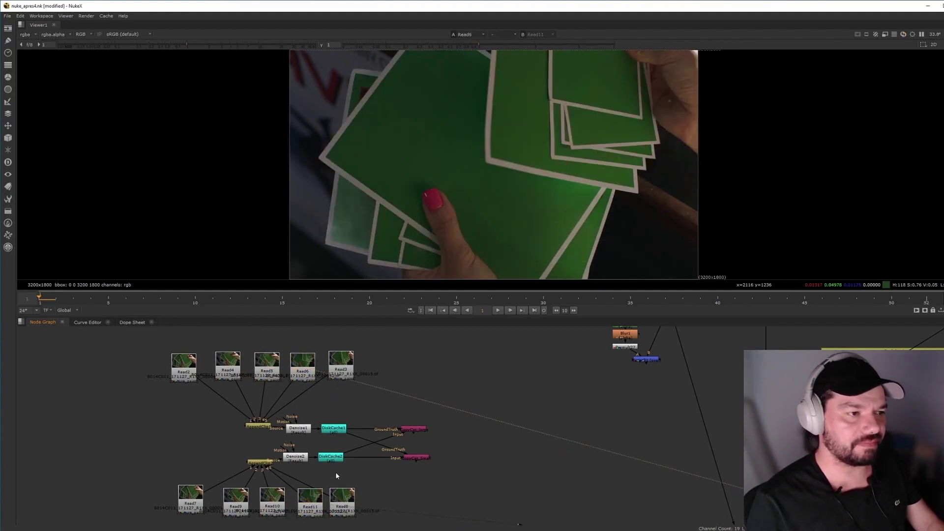
{"action": "key", "text": "2"}
- Compare the Read8 marker frame with the clean Read3 frame, ending on the version with markers
{"action": "left_click_drag", "start_coordinate": [343, 499], "coordinate": [344, 498]}
{"action": "key", "text": "2"}
{"action": "left_click", "coordinate": [343, 377]}
{"action": "key", "text": "1"}
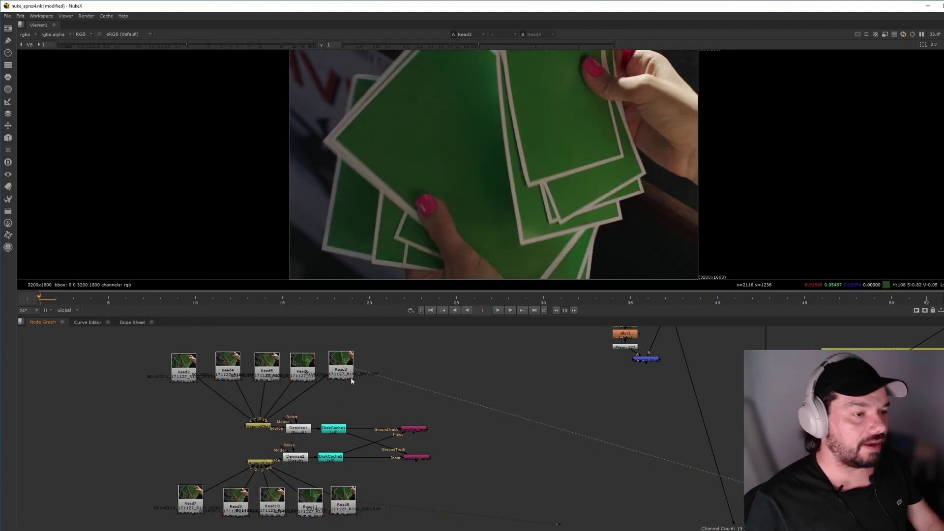
{"action": "key", "text": "2"}
{"action": "key", "text": "1"}
{"action": "key", "text": "2"}
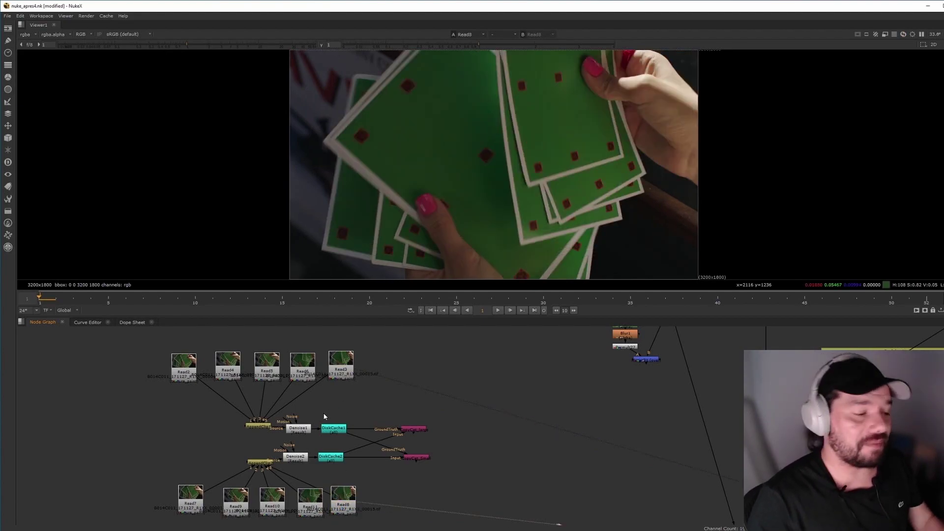
- Display the CopyCat_Small node's output in the viewer and open its properties
{"action": "middle_click_drag", "start_coordinate": [483, 462], "coordinate": [445, 450]}
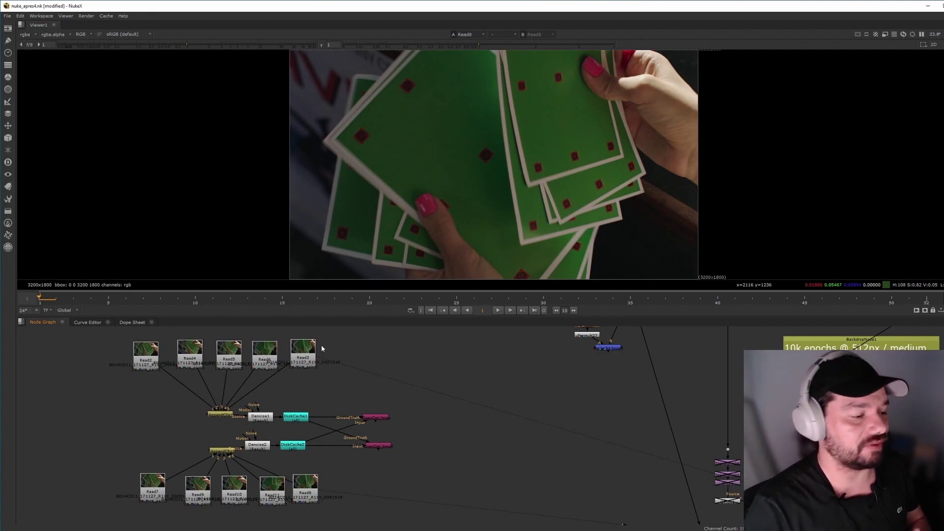
{"action": "left_click_drag", "start_coordinate": [379, 446], "coordinate": [375, 446]}
{"action": "key", "text": "1"}
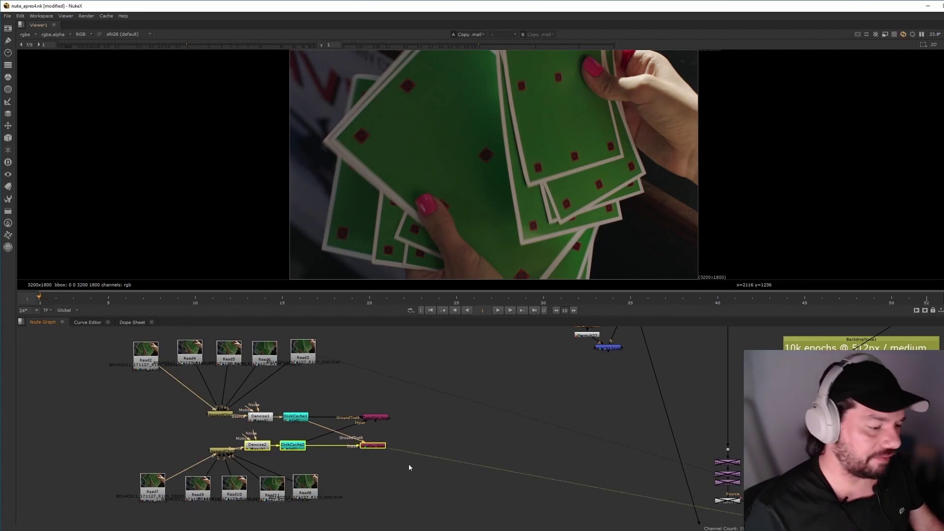
{"action": "left_click", "coordinate": [388, 446]}
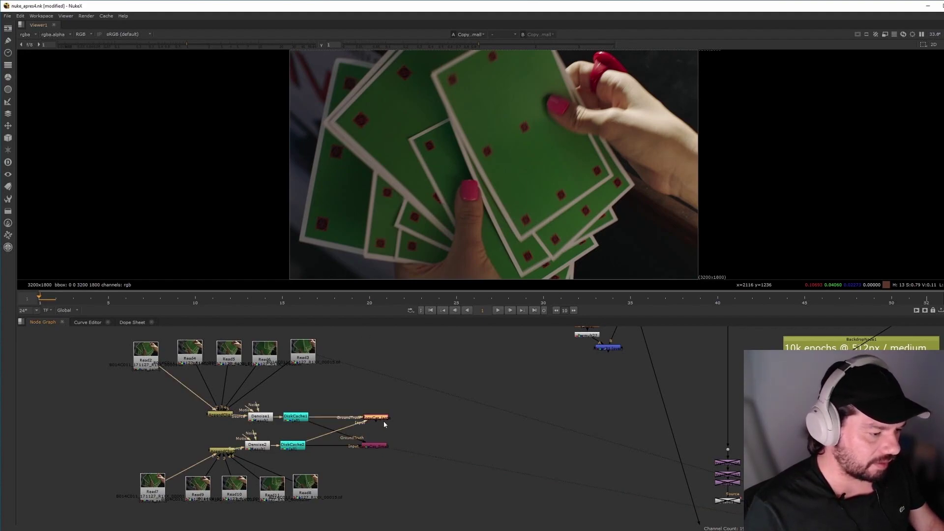
{"action": "left_click", "coordinate": [381, 446]}
{"action": "double_click", "coordinate": [382, 446]}
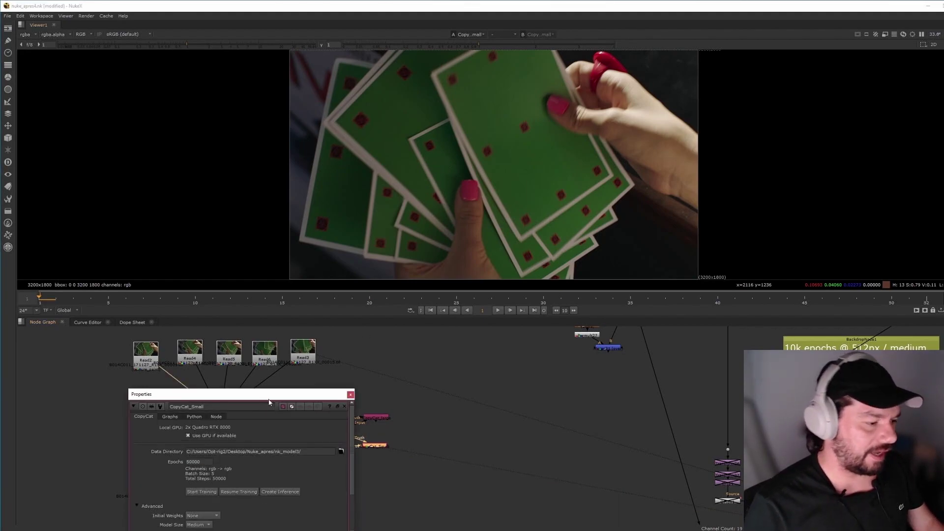
- Move the CopyCat_Small properties window clear of its node and enlarge it to examine all the training settings
{"action": "left_click_drag", "start_coordinate": [268, 397], "coordinate": [519, 298]}
{"action": "left_click_drag", "start_coordinate": [604, 438], "coordinate": [678, 507]}
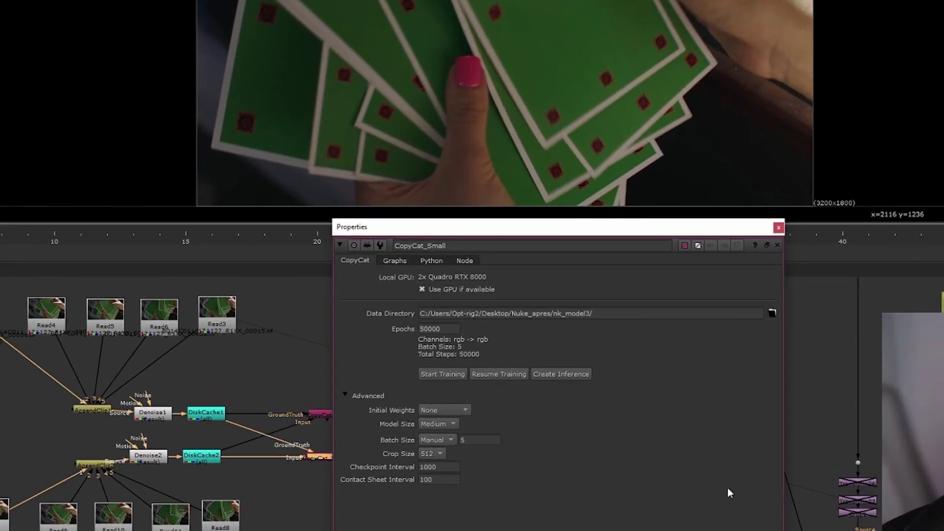
{"action": "left_click_drag", "start_coordinate": [516, 230], "coordinate": [556, 235]}
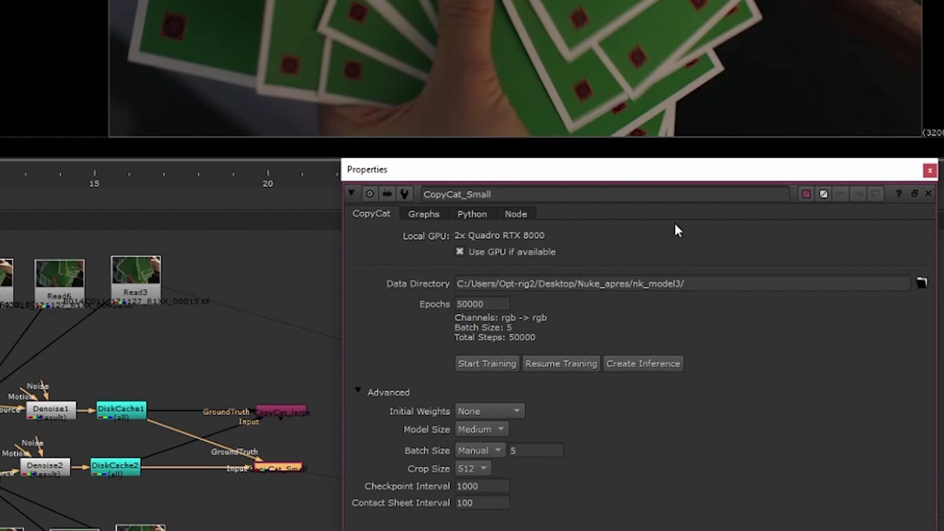
{"action": "left_click_drag", "start_coordinate": [627, 177], "coordinate": [684, 188]}
- Trace the branches feeding CopyCat_Small back to the Read nodes and display the Read8 marker frame
{"action": "scroll", "coordinate": [248, 476], "scroll_direction": "up", "scroll_amount": 3}
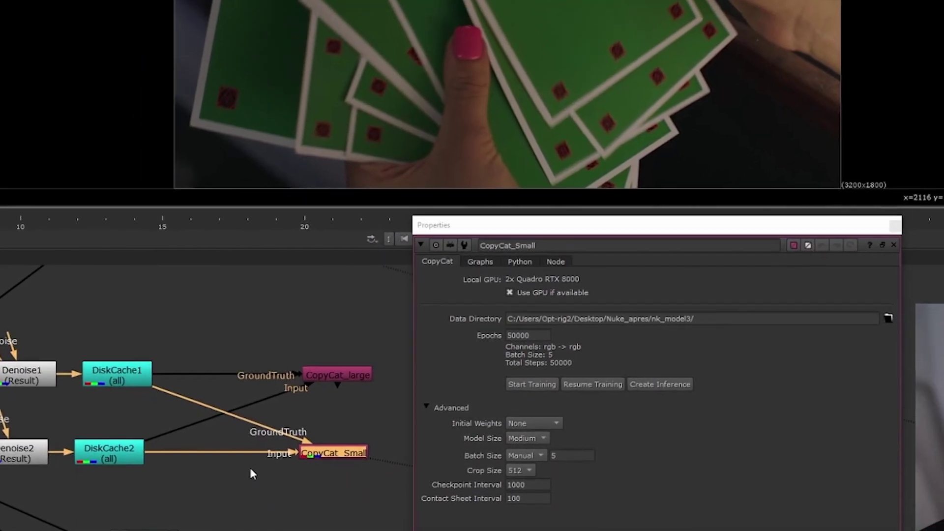
{"action": "scroll", "coordinate": [191, 359], "scroll_direction": "down", "scroll_amount": 2}
{"action": "middle_click_drag", "start_coordinate": [192, 359], "coordinate": [175, 474]}
{"action": "left_click", "coordinate": [136, 325]}
{"action": "middle_click_drag", "start_coordinate": [188, 430], "coordinate": [167, 304]}
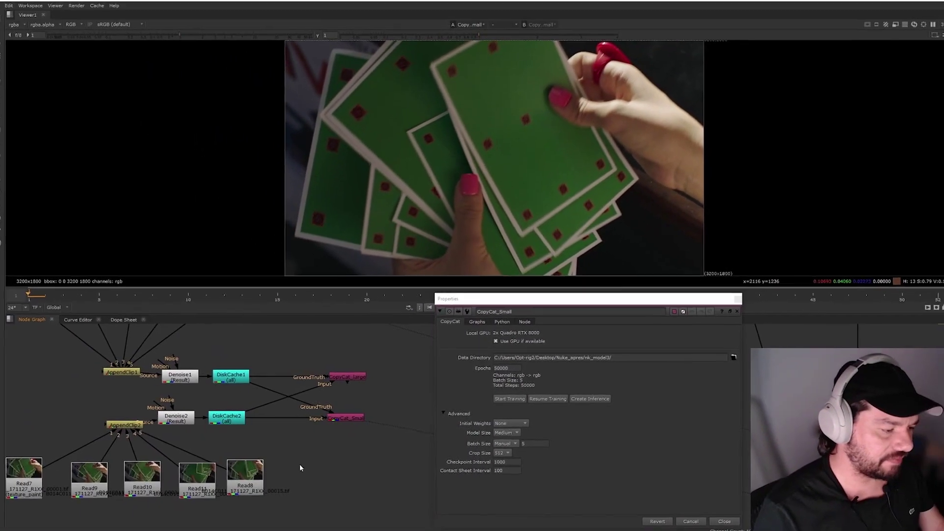
{"action": "left_click", "coordinate": [256, 479]}
{"action": "key", "text": "1"}
{"action": "left_click", "coordinate": [299, 479]}
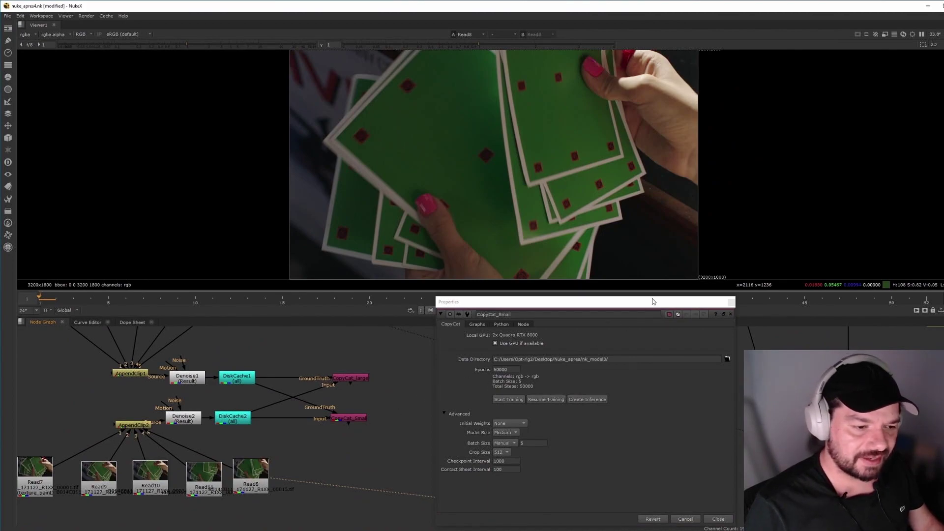
- Move the CopyCat_Small properties window aside and point out the 10k and 30k epochs @ 512px / medium backdrops by selecting them together
{"action": "left_click_drag", "start_coordinate": [652, 302], "coordinate": [229, 301]}
{"action": "middle_click_drag", "start_coordinate": [685, 391], "coordinate": [510, 458]}
{"action": "scroll", "coordinate": [651, 408], "scroll_direction": "up", "scroll_amount": 3}
{"action": "scroll", "coordinate": [663, 384], "scroll_direction": "down", "scroll_amount": 4}
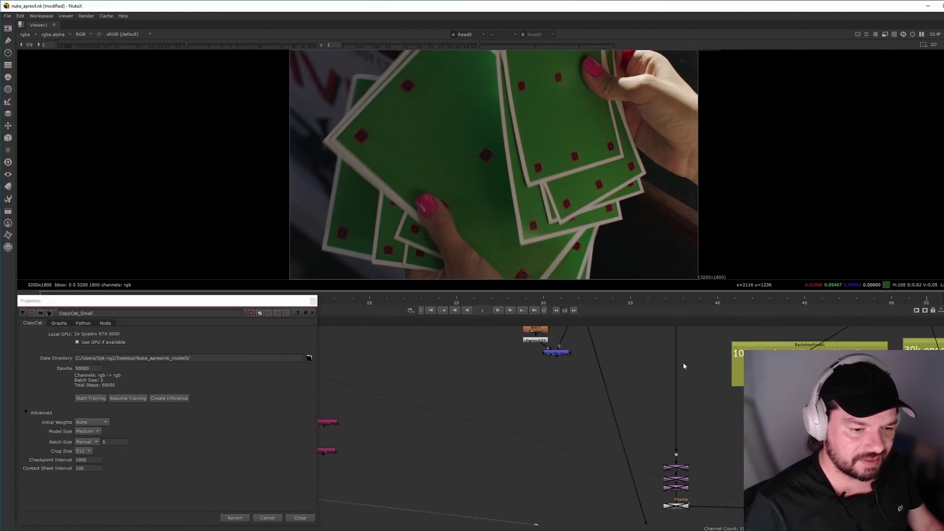
{"action": "scroll", "coordinate": [683, 364], "scroll_direction": "down", "scroll_amount": 1}
{"action": "middle_click_drag", "start_coordinate": [683, 399], "coordinate": [585, 480]}
{"action": "middle_click_drag", "start_coordinate": [778, 483], "coordinate": [592, 420]}
{"action": "left_click_drag", "start_coordinate": [417, 346], "coordinate": [752, 426]}
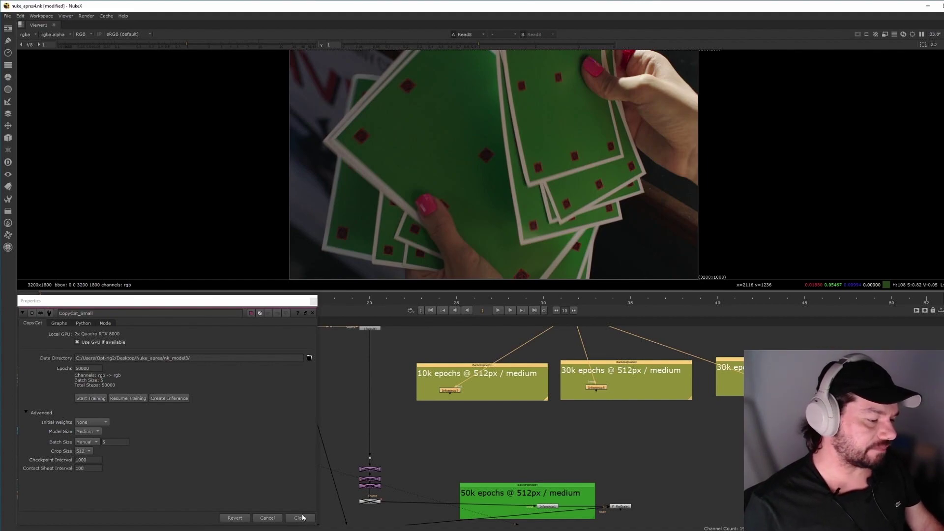
{"action": "left_click", "coordinate": [404, 360]}
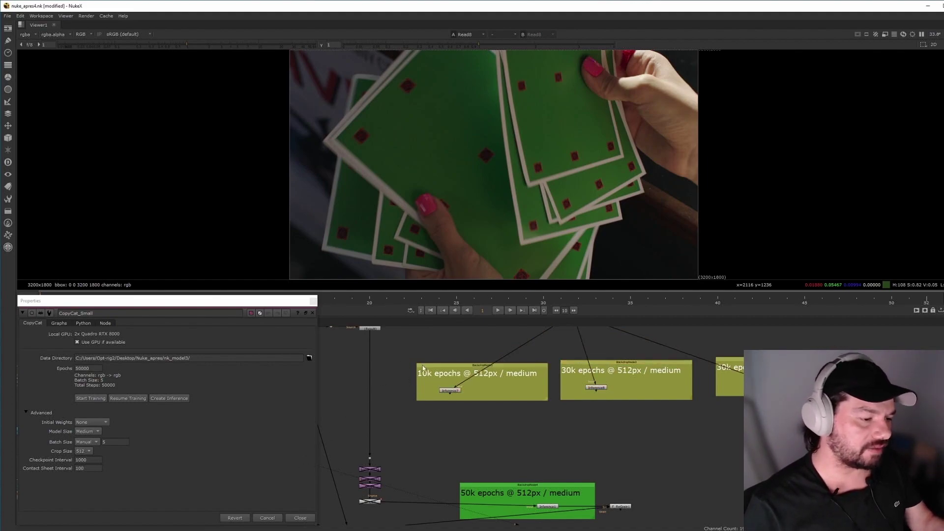
{"action": "left_click_drag", "start_coordinate": [418, 360], "coordinate": [748, 431]}
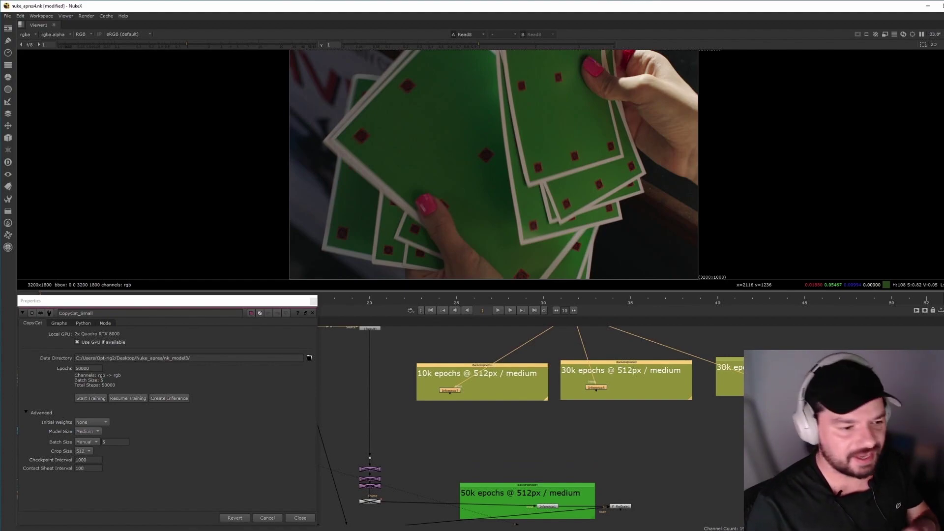
- Shift the 50k epochs @ 512px / medium backdrop slightly away from F_ReGrain1 and close the CopyCat_Small properties
{"action": "left_click", "coordinate": [585, 470]}
{"action": "middle_click_drag", "start_coordinate": [586, 470], "coordinate": [586, 452]}
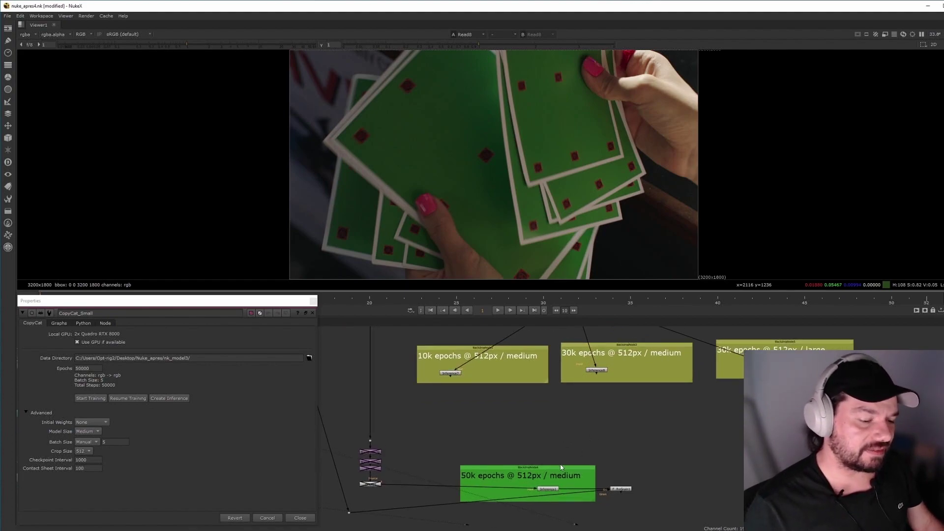
{"action": "left_click_drag", "start_coordinate": [560, 469], "coordinate": [546, 472]}
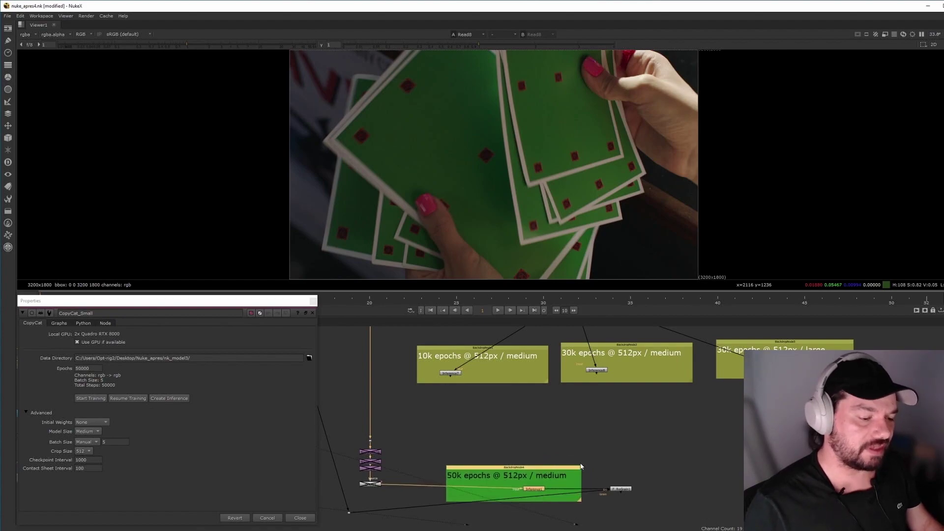
{"action": "left_click", "coordinate": [523, 461]}
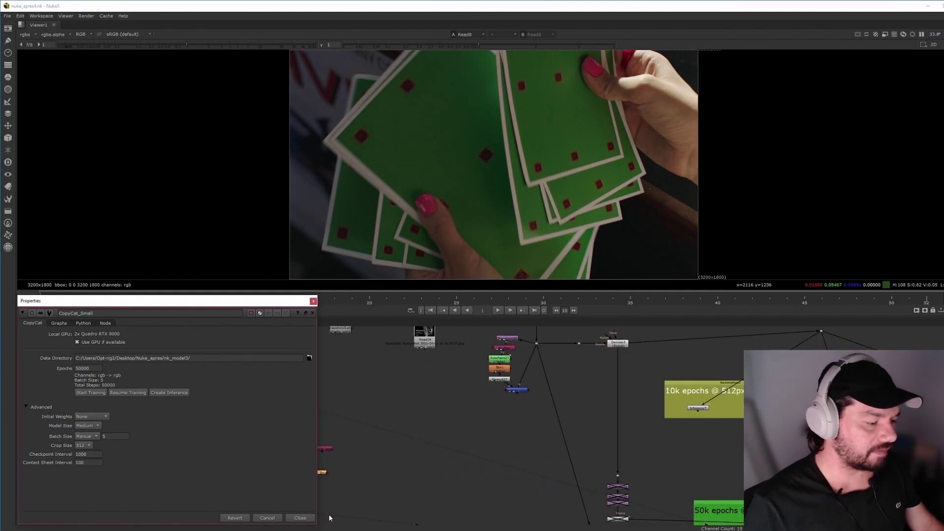
{"action": "left_click", "coordinate": [307, 517]}
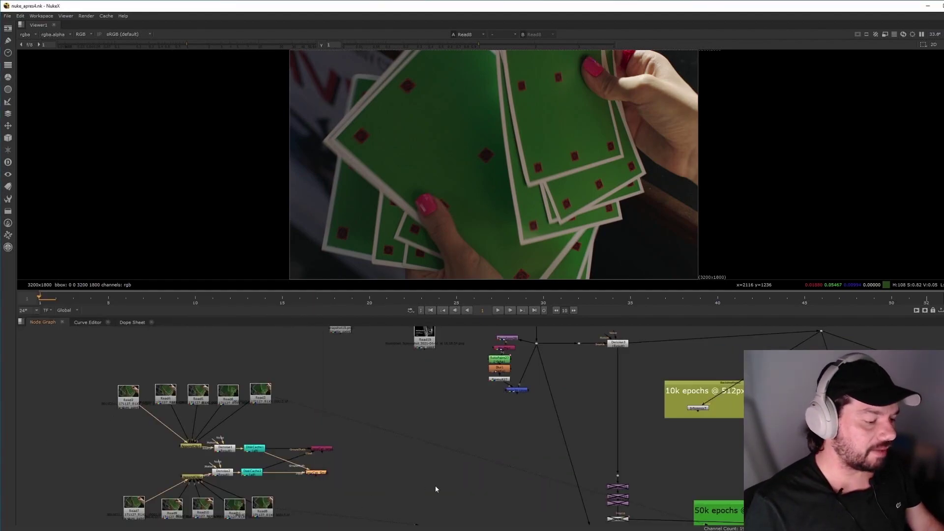
- Display the Inference1 result in the viewer and examine the model file in its properties
{"action": "middle_click_drag", "start_coordinate": [738, 516], "coordinate": [386, 451]}
{"action": "left_click", "coordinate": [426, 459]}
{"action": "key", "text": "1"}
{"action": "double_click", "coordinate": [431, 459]}
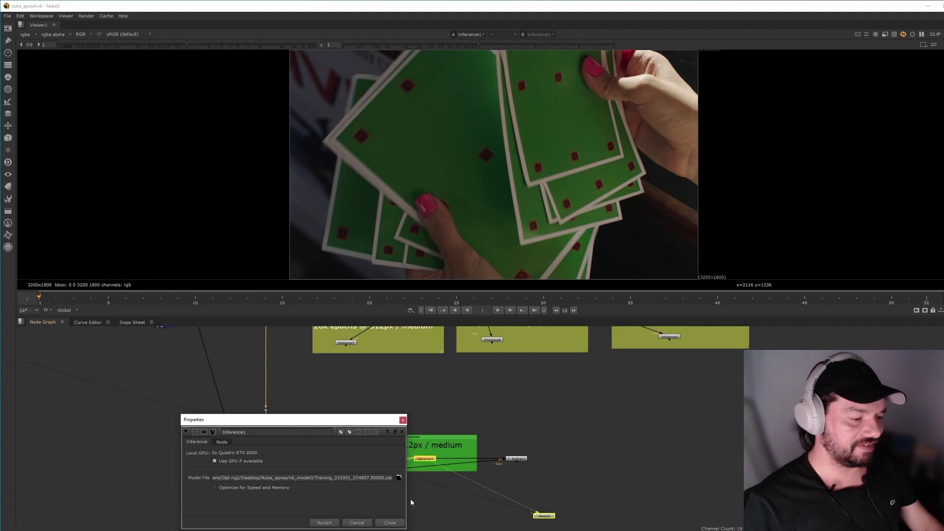
{"action": "left_click", "coordinate": [446, 479]}
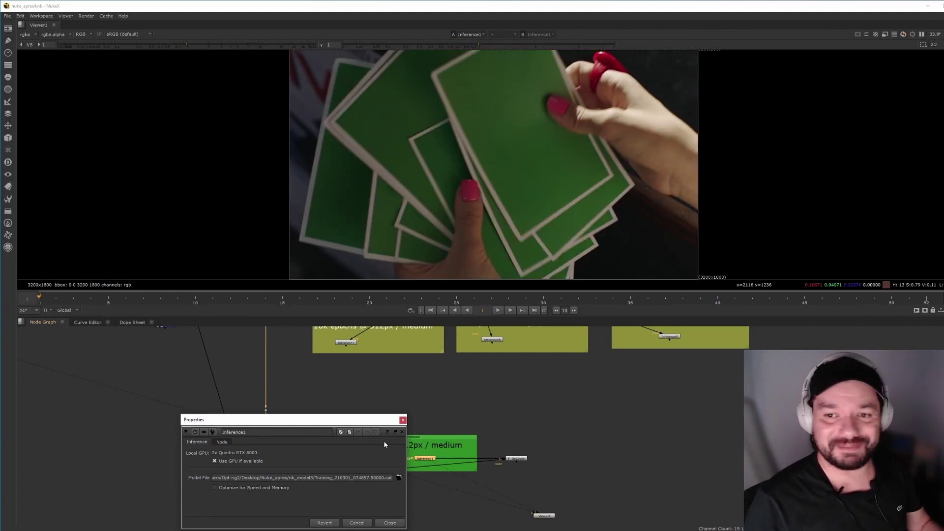
{"action": "left_click", "coordinate": [393, 524]}
- Disable and re-enable Inference1 repeatedly to compare the footage with and without the marker removal
{"action": "scroll", "coordinate": [453, 394], "scroll_direction": "up", "scroll_amount": 3}
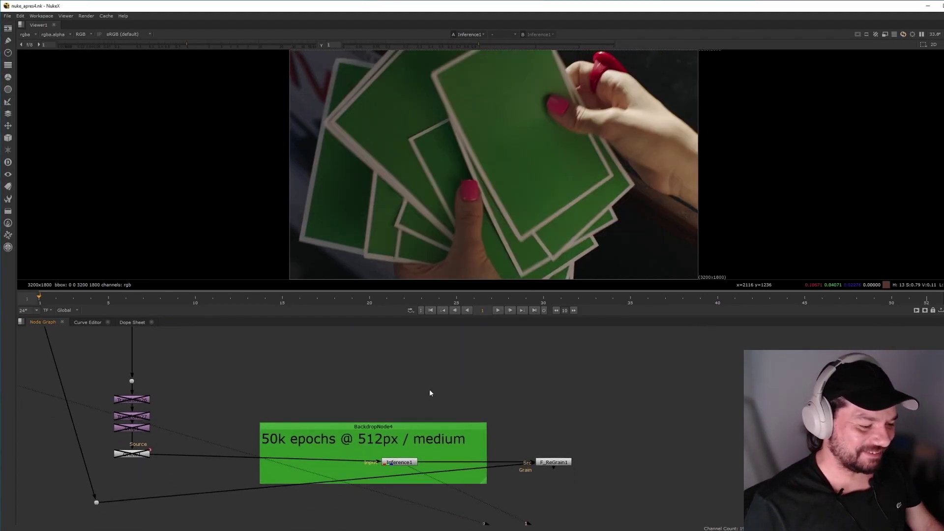
{"action": "scroll", "coordinate": [442, 443], "scroll_direction": "down", "scroll_amount": 2}
{"action": "scroll", "coordinate": [437, 471], "scroll_direction": "up", "scroll_amount": 3}
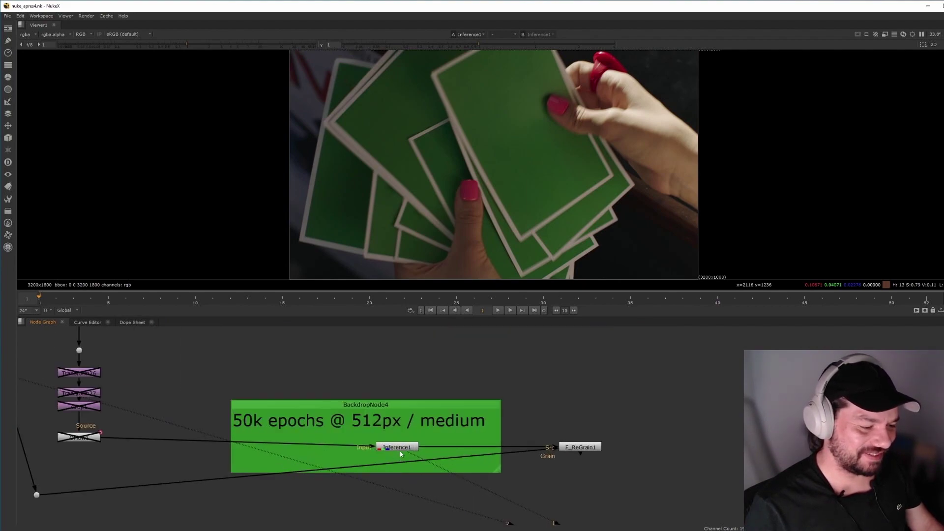
{"action": "left_click", "coordinate": [399, 448]}
{"action": "key", "text": "d"}
{"action": "key", "text": "d"}
{"action": "key", "text": "d"}
{"action": "key", "text": "d"}
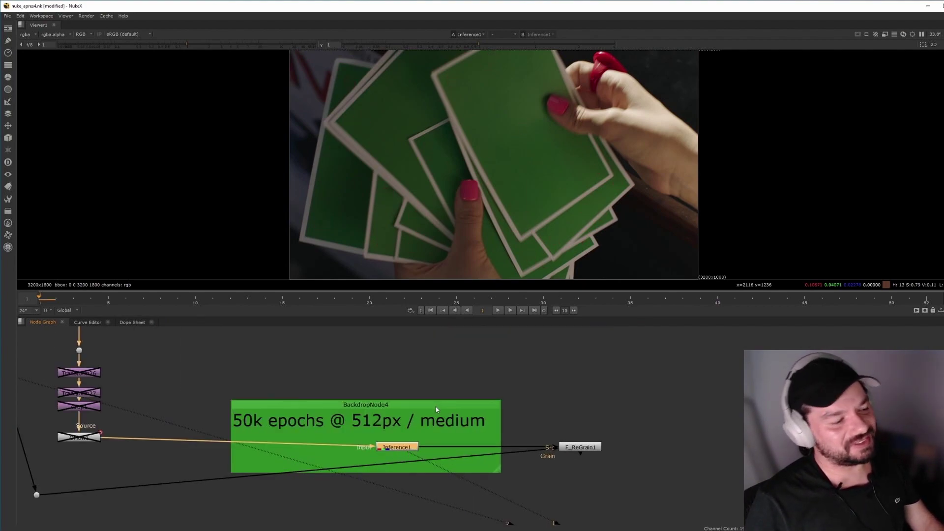
{"action": "key", "text": "d"}
{"action": "key", "text": "d"}
{"action": "key", "text": "d"}
{"action": "key", "text": "d"}
{"action": "key", "text": "d"}
{"action": "key", "text": "d"}
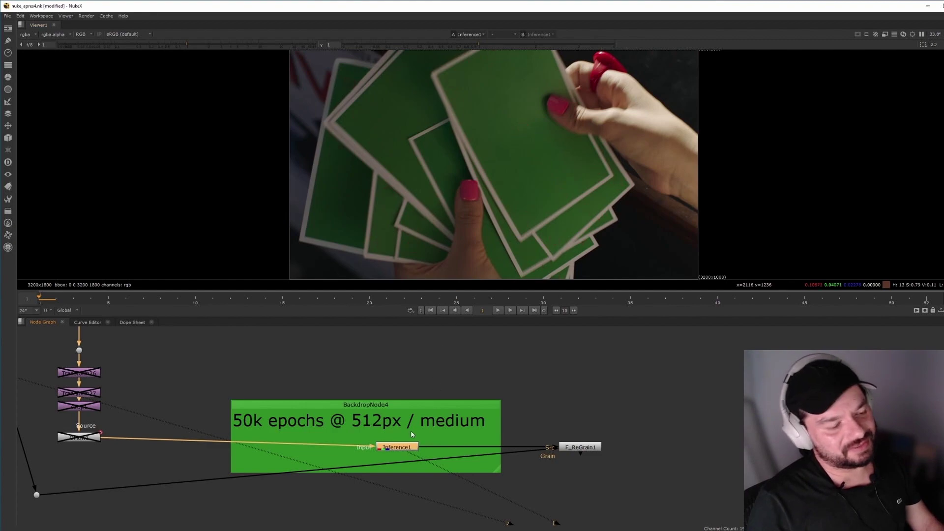
- Reopen the Inference1 properties, play the cleaned result up to frame 13, and close the properties
{"action": "double_click", "coordinate": [405, 449]}
{"action": "left_click_drag", "start_coordinate": [300, 420], "coordinate": [721, 318]}
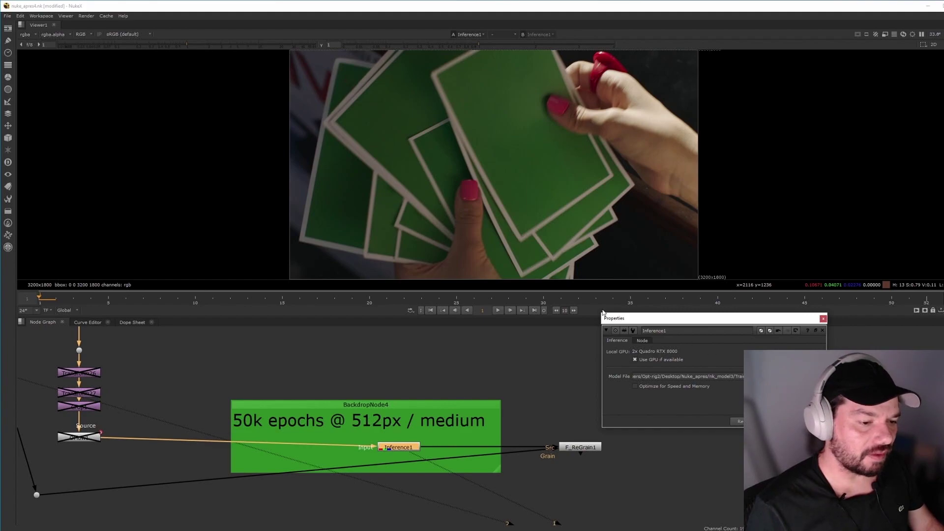
{"action": "left_click", "coordinate": [499, 310]}
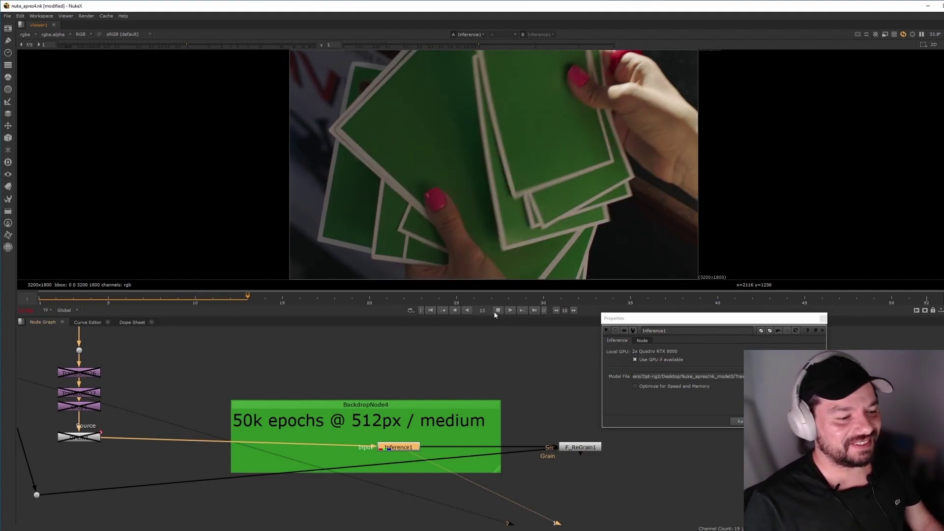
{"action": "left_click", "coordinate": [497, 311]}
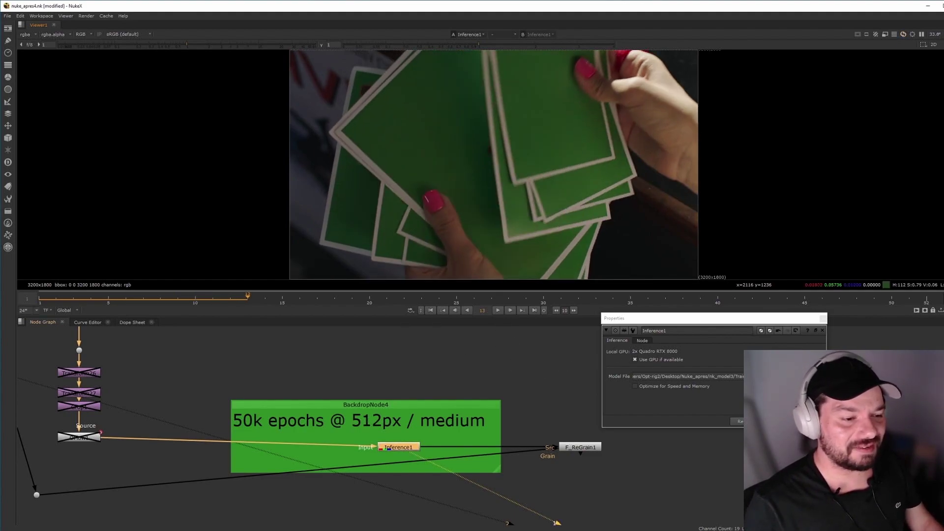
{"action": "left_click", "coordinate": [823, 318]}
- Point out the upper row of training Read nodes and compare the clean Read3 frame with the Read8 marker frame
{"action": "left_click", "coordinate": [700, 418]}
{"action": "middle_click_drag", "start_coordinate": [295, 393], "coordinate": [717, 425]}
{"action": "middle_click_drag", "start_coordinate": [20, 334], "coordinate": [401, 473]}
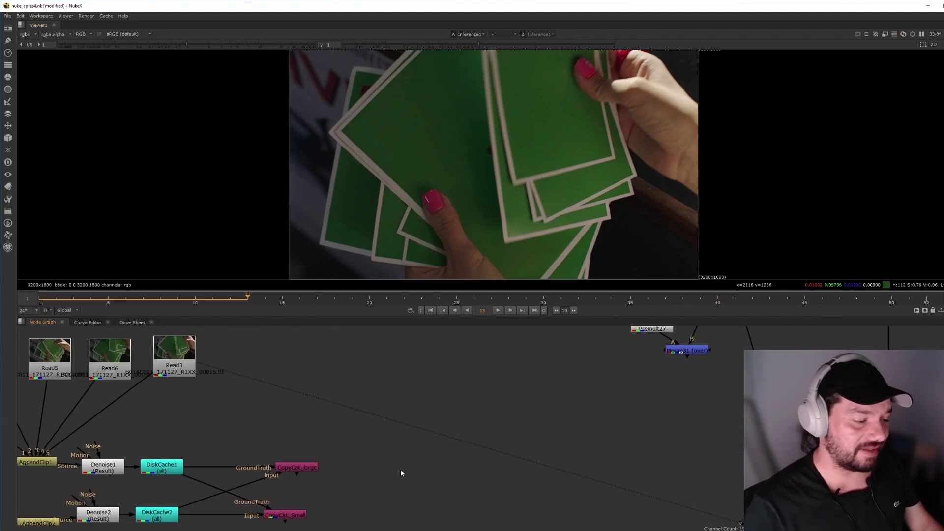
{"action": "scroll", "coordinate": [335, 456], "scroll_direction": "down", "scroll_amount": 5}
{"action": "left_click_drag", "start_coordinate": [143, 368], "coordinate": [335, 413]}
{"action": "left_click", "coordinate": [296, 390]}
{"action": "key", "text": "1"}
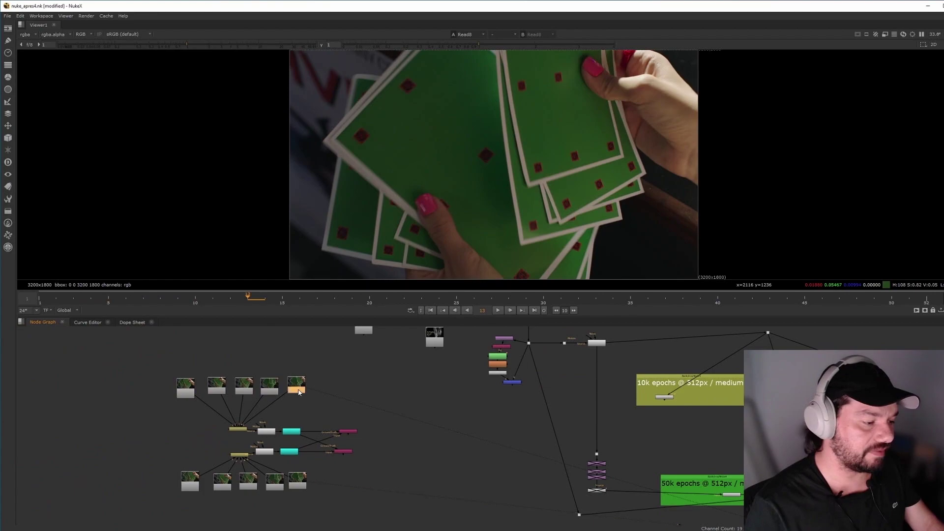
{"action": "left_click", "coordinate": [469, 412]}
{"action": "key", "text": "2"}
{"action": "key", "text": "1"}
- Display the Inference1 result from the 50k epochs backdrop again at frame 13
{"action": "middle_click_drag", "start_coordinate": [801, 457], "coordinate": [480, 415]}
{"action": "left_click", "coordinate": [411, 455]}
{"action": "key", "text": "1"}
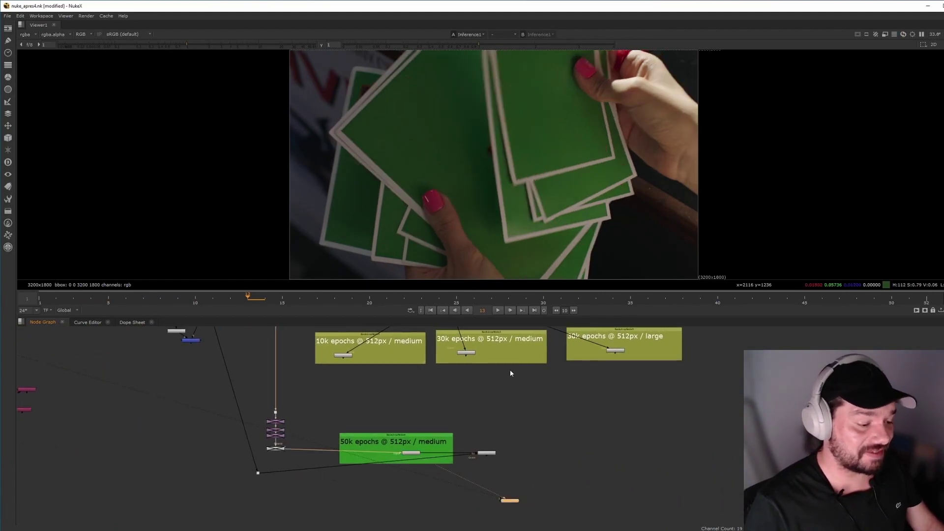
- Play the cleaned Inference1 result from the first frame and return to frame 13
{"action": "left_click", "coordinate": [432, 310]}
{"action": "left_click", "coordinate": [497, 310]}
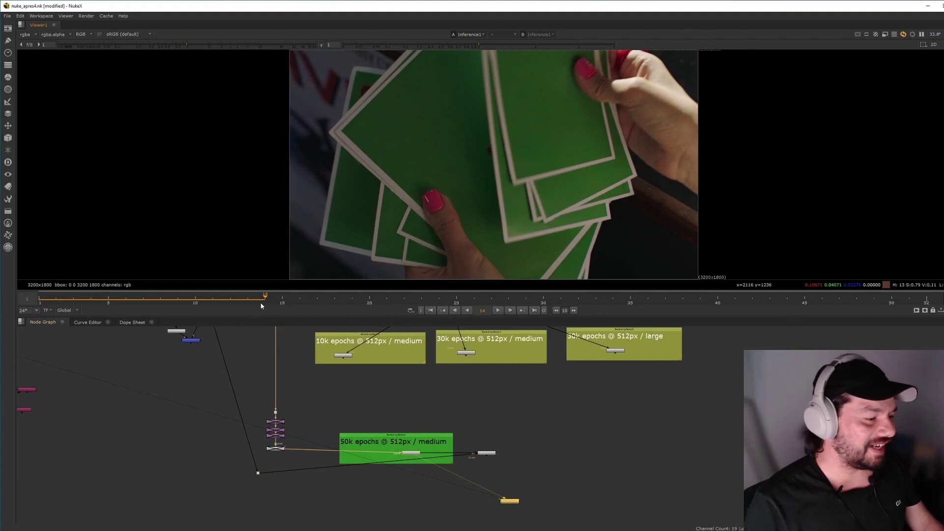
{"action": "left_click", "coordinate": [249, 297]}
- Move the side branch of nodes with RotoPaint27 and Blur1 farther from the source plate's Dot
{"action": "middle_click_drag", "start_coordinate": [335, 369], "coordinate": [414, 467]}
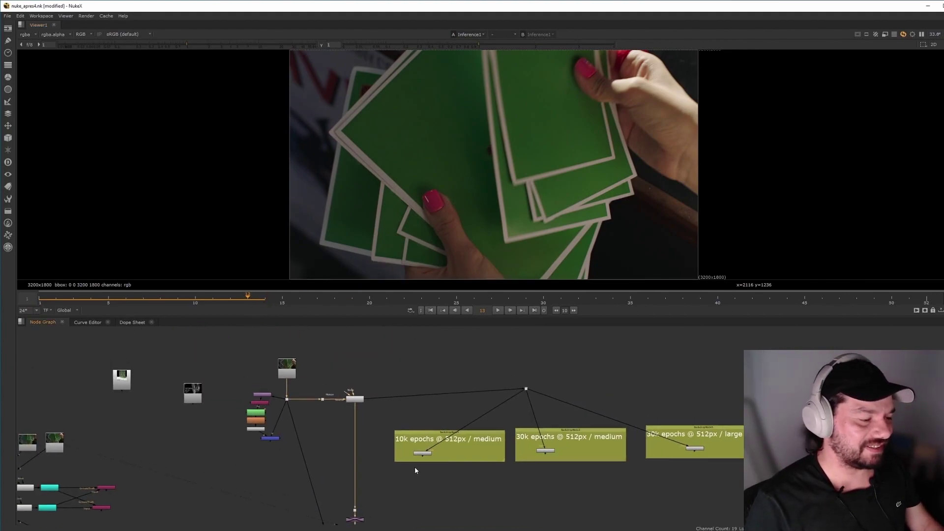
{"action": "left_click_drag", "start_coordinate": [245, 375], "coordinate": [273, 438]}
{"action": "left_click", "coordinate": [273, 438]}
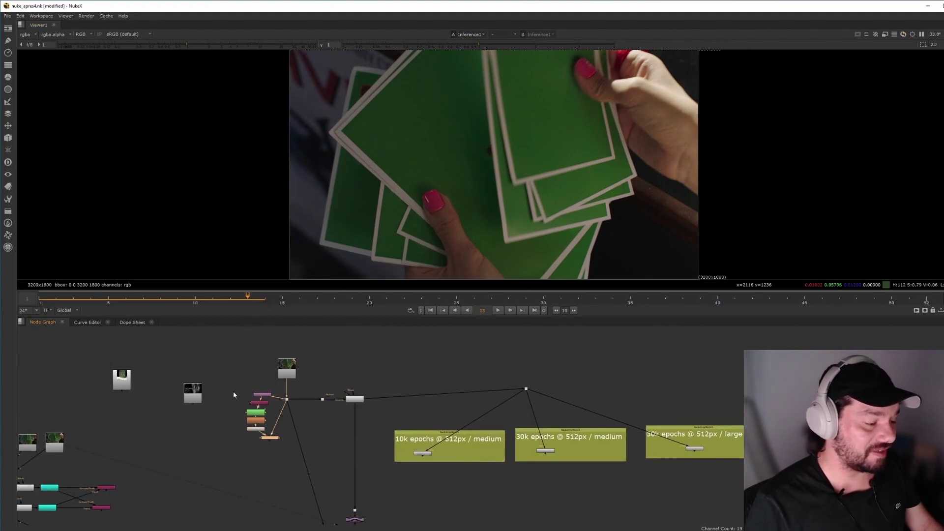
{"action": "left_click_drag", "start_coordinate": [232, 387], "coordinate": [291, 457]}
{"action": "left_click_drag", "start_coordinate": [272, 436], "coordinate": [251, 435]}
- Point out the Read1 source footage and the lower CopyCat node fed by the marker and clean training frames
{"action": "left_click", "coordinate": [290, 368]}
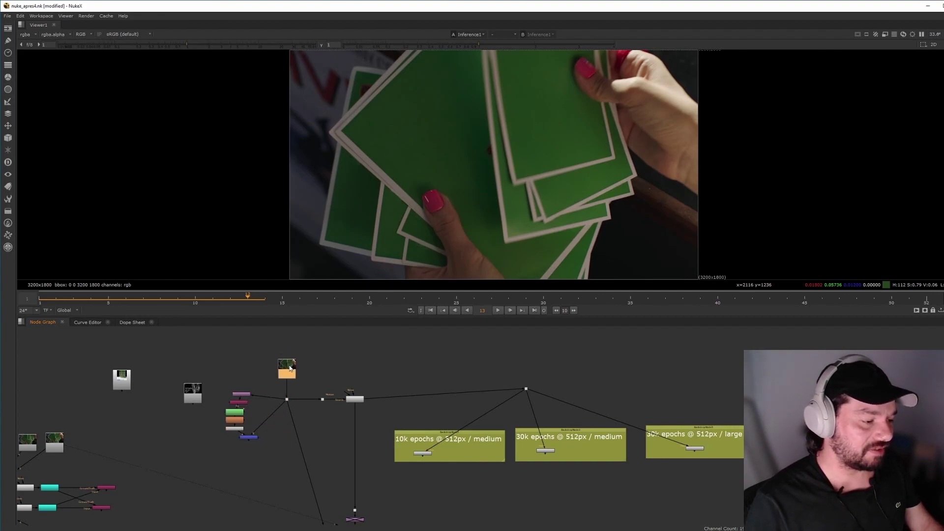
{"action": "scroll", "coordinate": [583, 115], "scroll_direction": "up", "scroll_amount": 3}
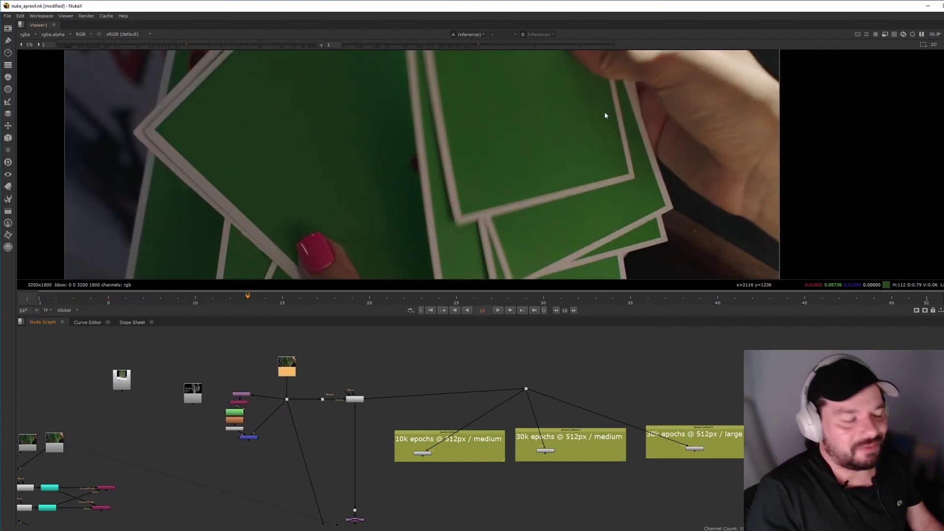
{"action": "middle_click_drag", "start_coordinate": [245, 488], "coordinate": [429, 393]}
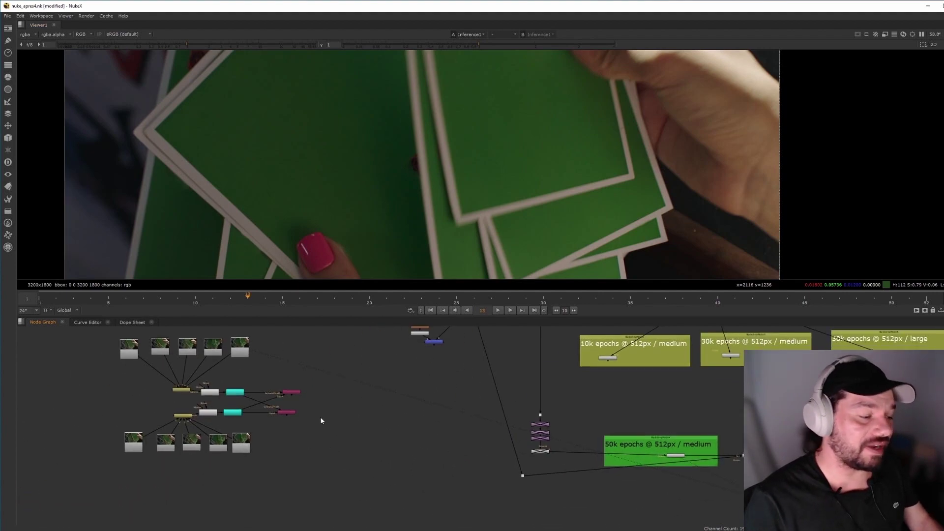
{"action": "left_click", "coordinate": [295, 413]}
{"action": "middle_click_drag", "start_coordinate": [411, 408], "coordinate": [337, 445]}
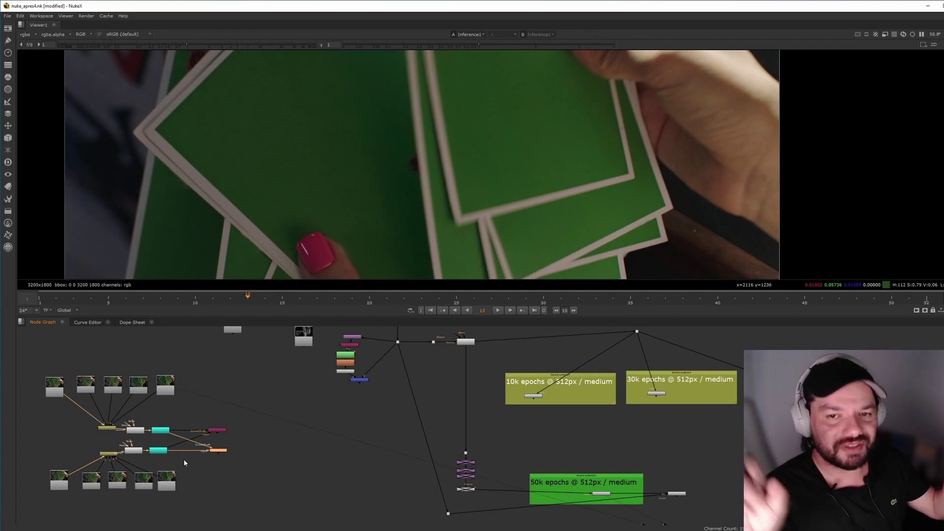
{"action": "middle_click_drag", "start_coordinate": [603, 431], "coordinate": [475, 396]}
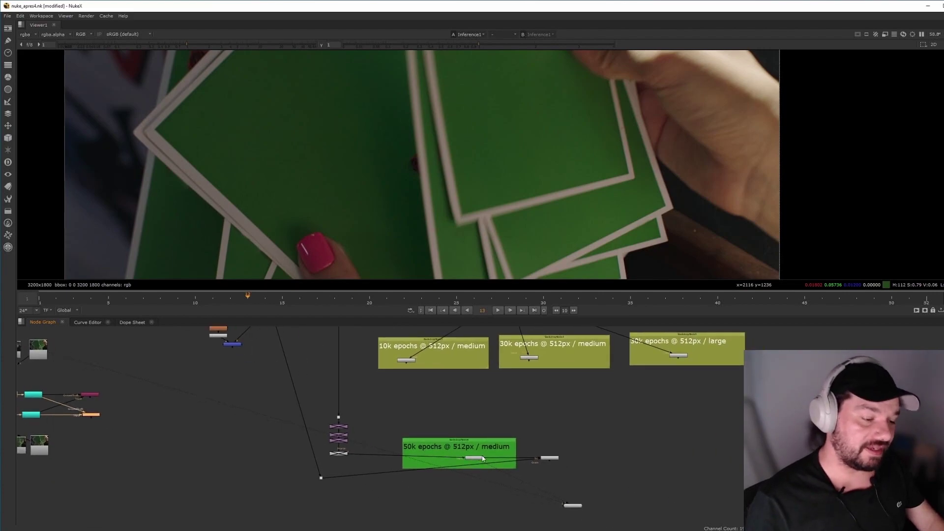
- Disable and re-enable Inference1 in the 50k epochs backdrop and inspect the cleaned cards up close
{"action": "left_click", "coordinate": [480, 458]}
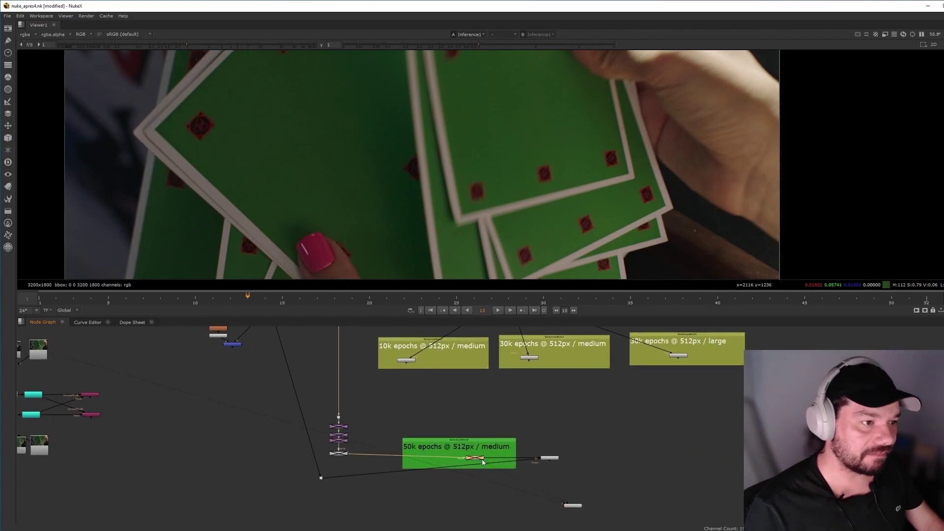
{"action": "scroll", "coordinate": [544, 185], "scroll_direction": "up", "scroll_amount": 4}
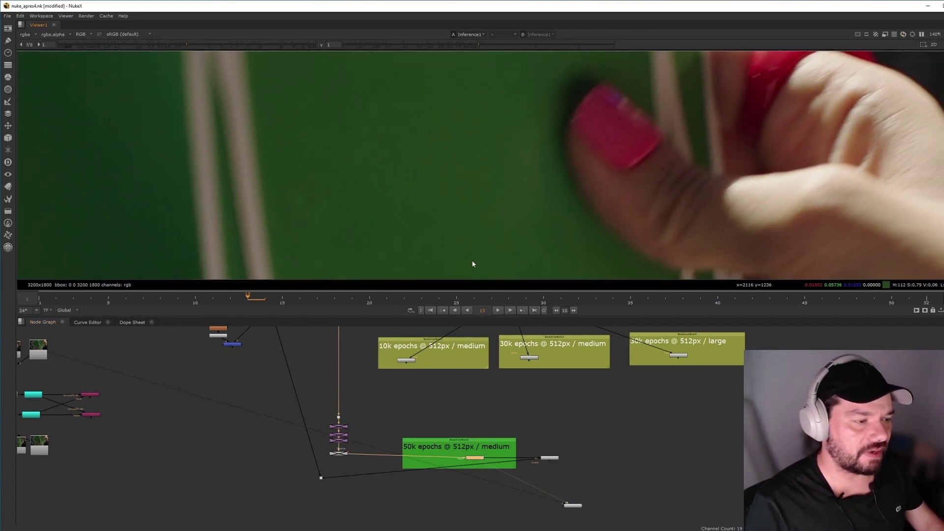
{"action": "scroll", "coordinate": [379, 441], "scroll_direction": "down", "scroll_amount": 4}
{"action": "scroll", "coordinate": [394, 445], "scroll_direction": "up", "scroll_amount": 3}
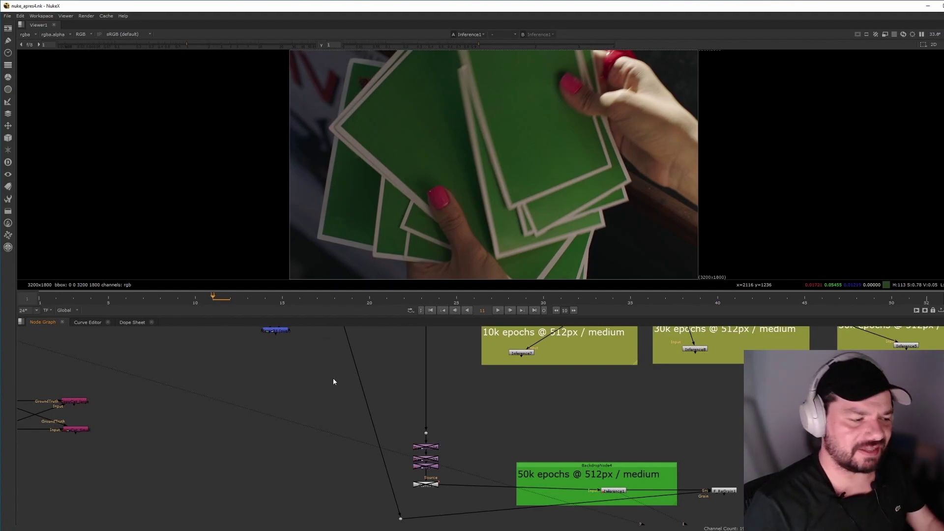
- Point out the upper row of training Read nodes, including Read3 and Read4, and return to the 50k epochs branch
{"action": "middle_click_drag", "start_coordinate": [216, 396], "coordinate": [544, 446]}
{"action": "left_click_drag", "start_coordinate": [168, 364], "coordinate": [449, 431]}
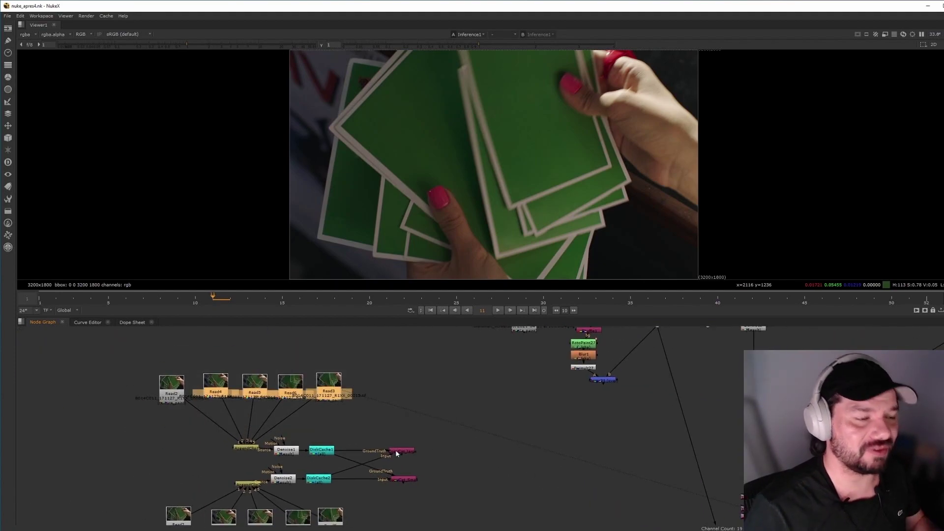
{"action": "middle_click_drag", "start_coordinate": [661, 444], "coordinate": [259, 356]}
{"action": "left_click", "coordinate": [460, 419]}
{"action": "middle_click_drag", "start_coordinate": [411, 401], "coordinate": [647, 455]}
{"action": "middle_click_drag", "start_coordinate": [182, 399], "coordinate": [374, 423]}
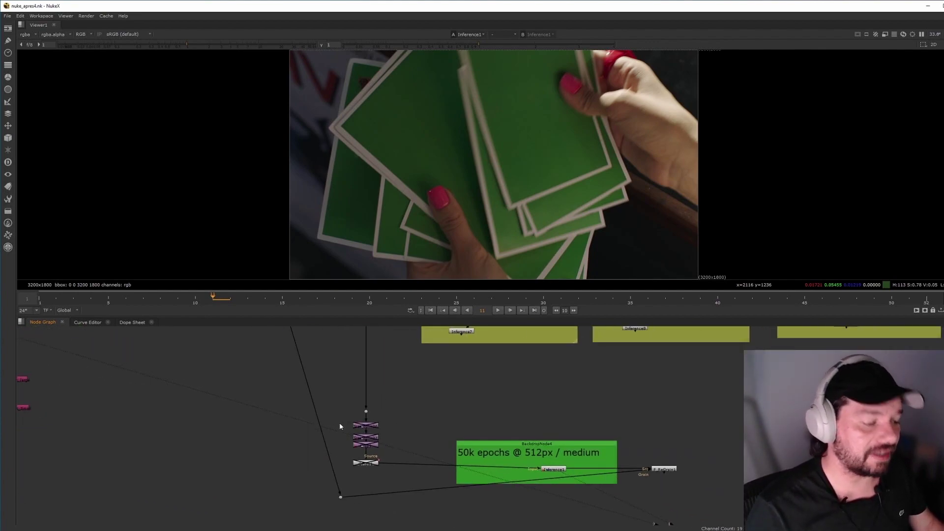
- Display Transform26 above the 50k epochs backdrop and toggle it repeatedly to compare the image, leaving it enabled
{"action": "left_click", "coordinate": [372, 426]}
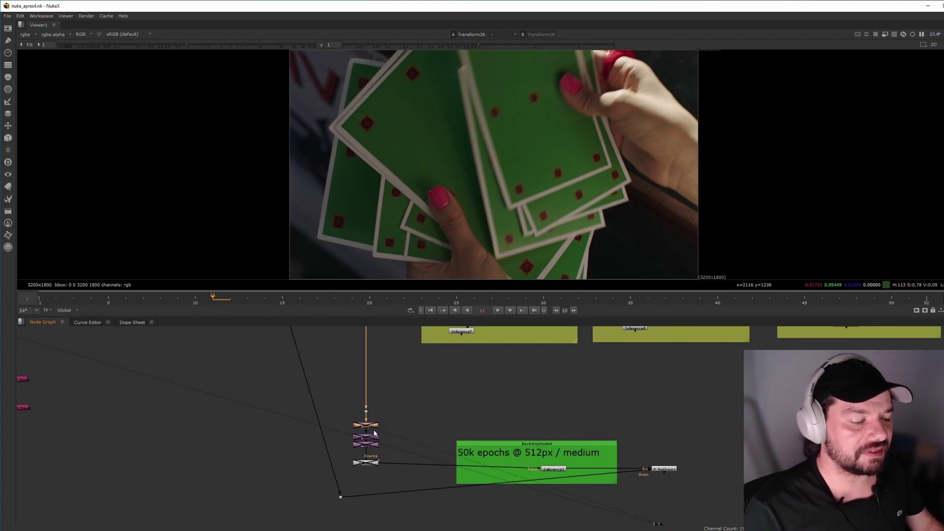
{"action": "key", "text": "1"}
{"action": "key", "text": "d"}
{"action": "key", "text": "d"}
{"action": "key", "text": "d"}
{"action": "key", "text": "d"}
{"action": "key", "text": "d"}
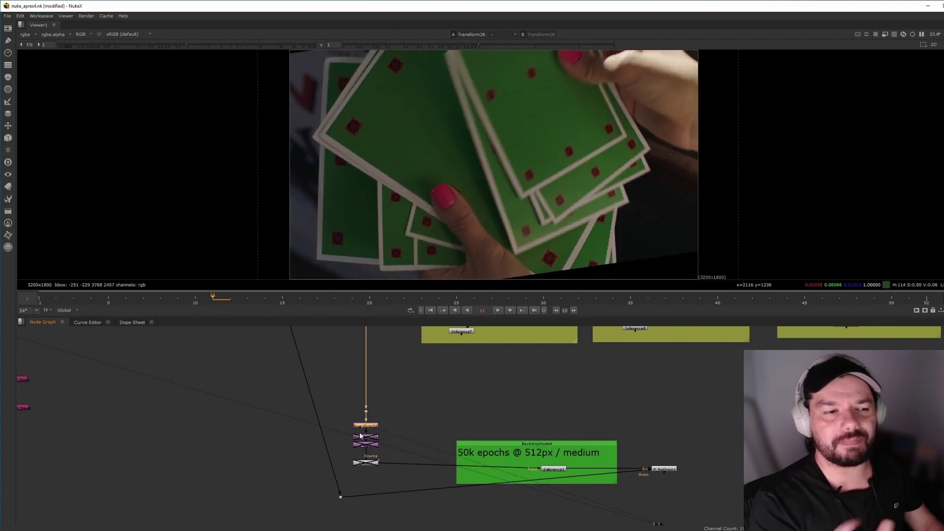
{"action": "key", "text": "d"}
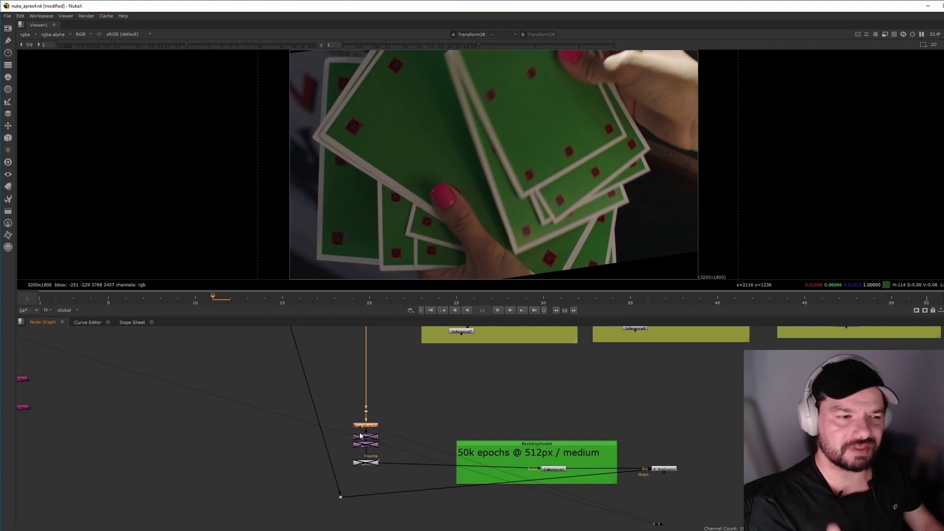
{"action": "key", "text": "d"}
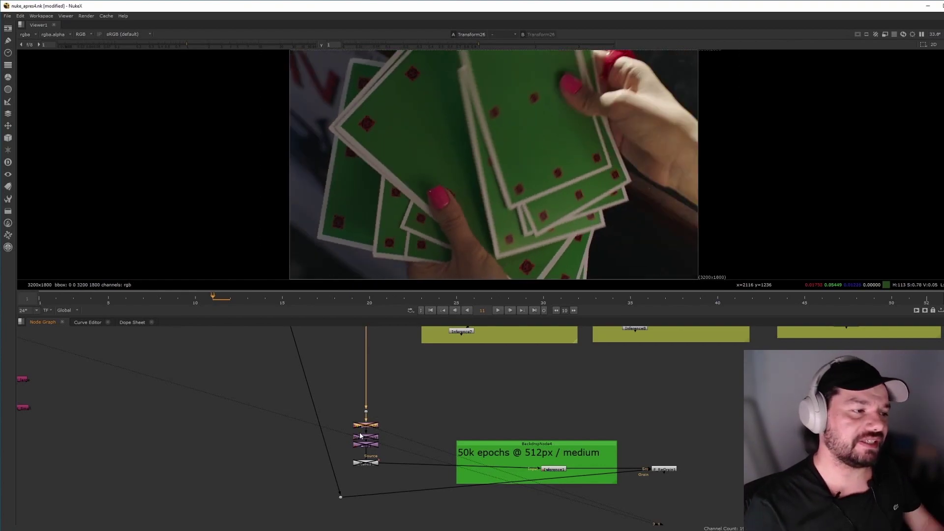
{"action": "key", "text": "d"}
{"action": "key", "text": "d"}
{"action": "key", "text": "d"}
{"action": "key", "text": "d"}
{"action": "key", "text": "d"}
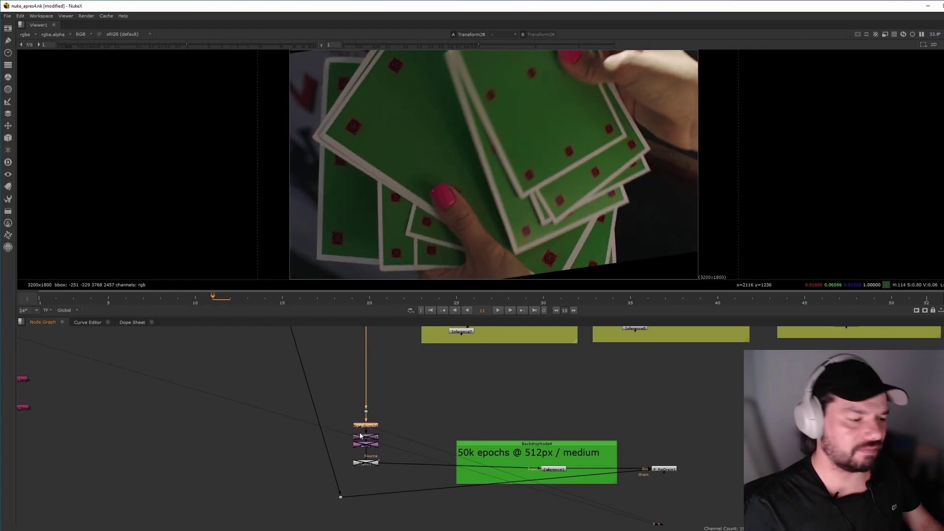
- Check the rotate and scale settings in the Transform26 properties, close them, and toggle the node once more
{"action": "double_click", "coordinate": [360, 436]}
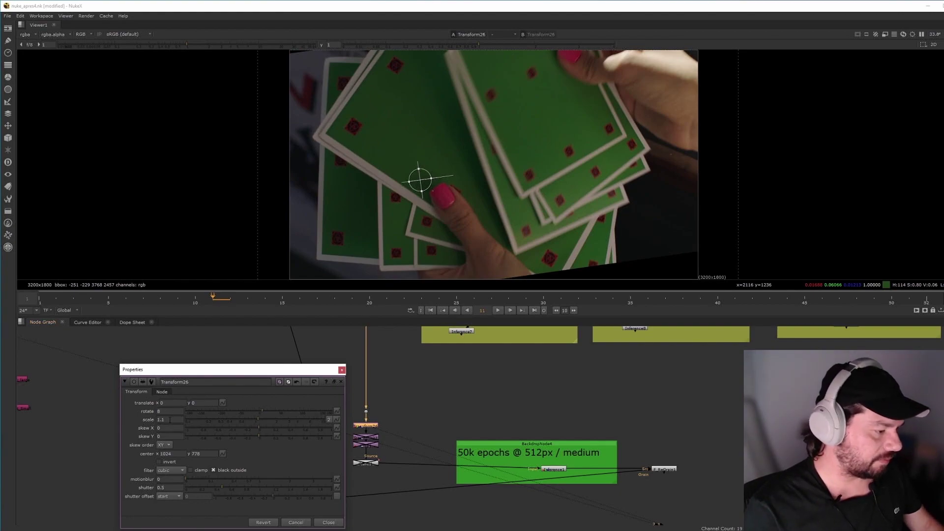
{"action": "left_click", "coordinate": [169, 411]}
{"action": "left_click", "coordinate": [331, 521]}
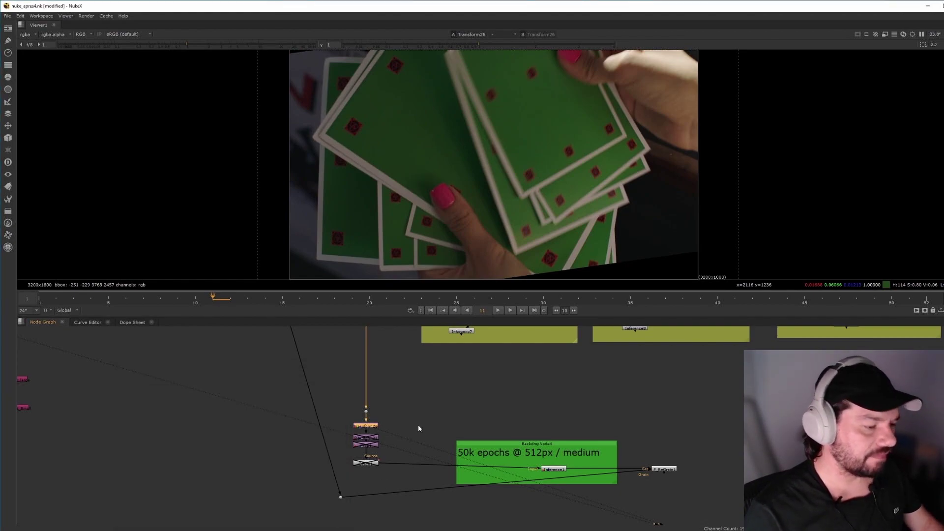
{"action": "key", "text": "d"}
{"action": "key", "text": "d"}
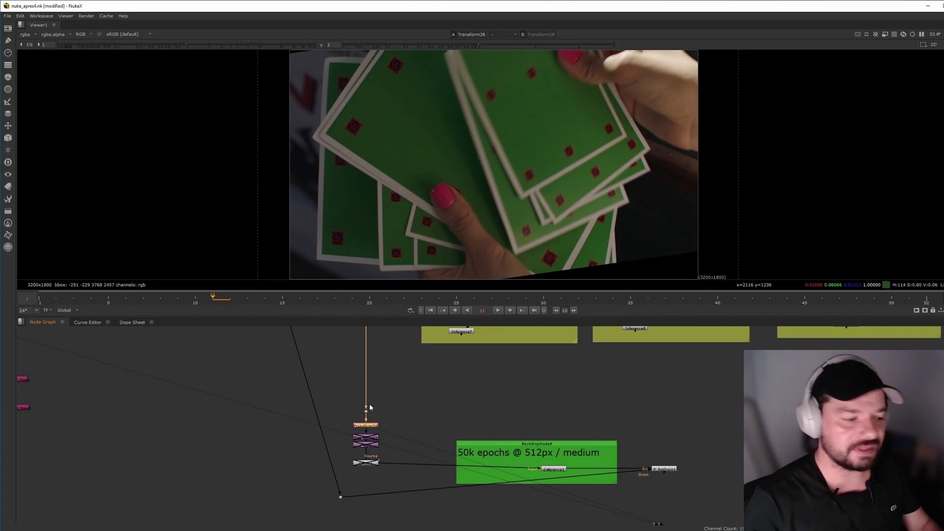
- Enable the remaining two purple nodes in the stack below Transform26
{"action": "left_click_drag", "start_coordinate": [338, 424], "coordinate": [409, 461]}
{"action": "key", "text": "d"}
{"action": "left_click", "coordinate": [569, 429]}
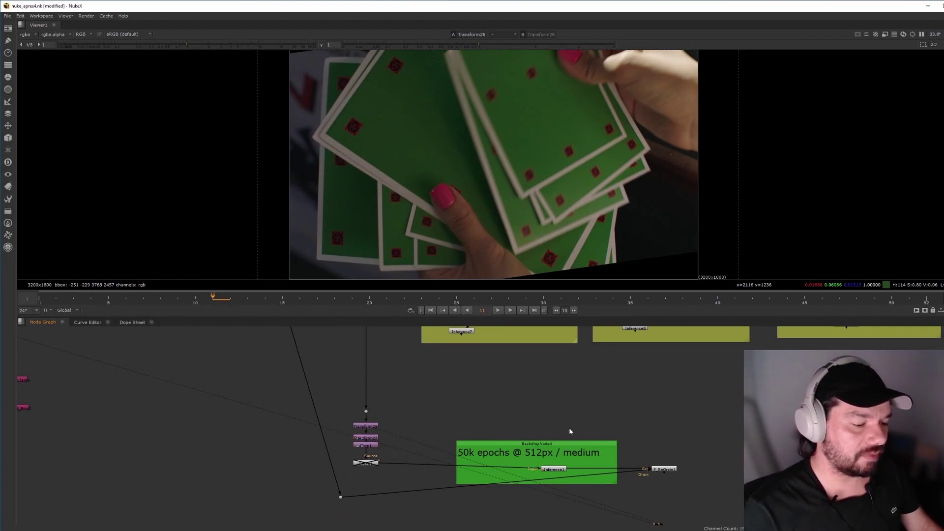
- Open the Inference1 properties in the 50k epochs backdrop and display its result on the altered footage
{"action": "middle_click_drag", "start_coordinate": [569, 430], "coordinate": [510, 418]}
{"action": "left_click", "coordinate": [501, 458]}
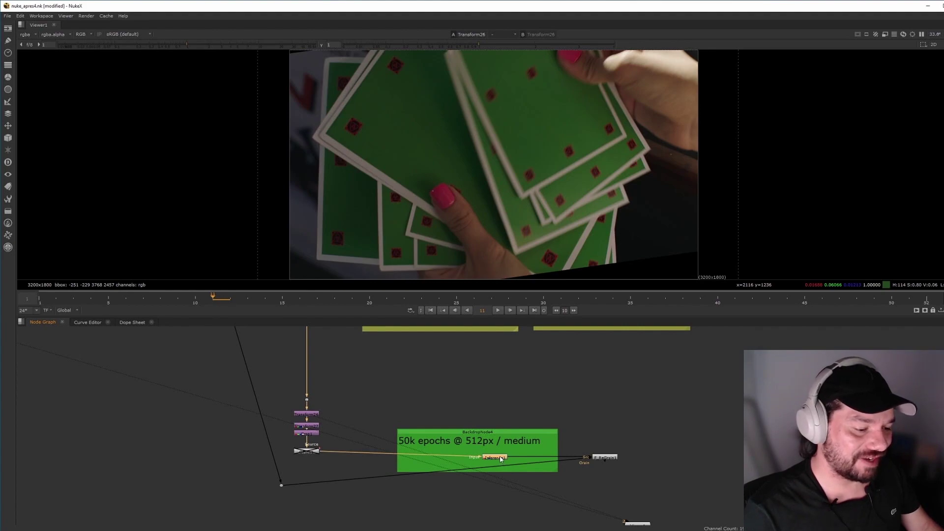
{"action": "double_click", "coordinate": [496, 458]}
{"action": "key", "text": "1"}
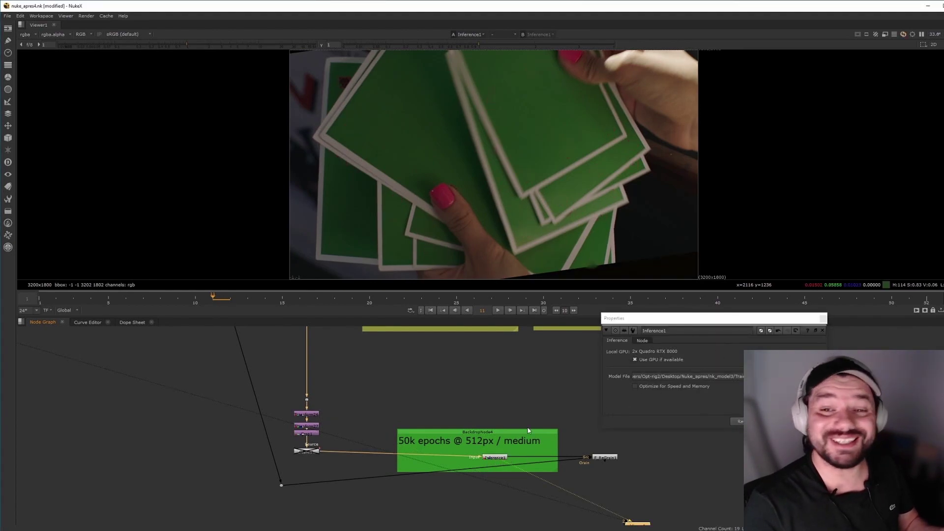
- Go to frame 13 and toggle Inference1 to compare the markers near the hand up close
{"action": "left_click", "coordinate": [245, 300]}
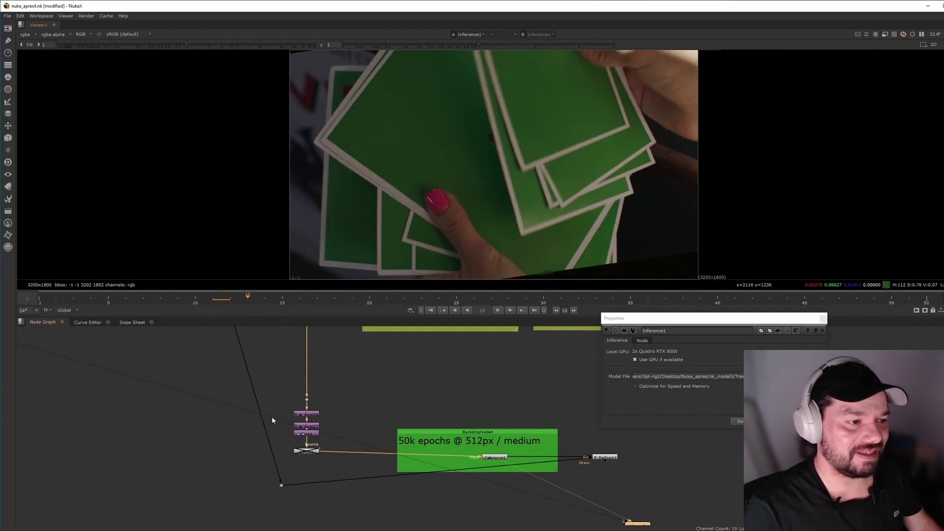
{"action": "scroll", "coordinate": [577, 108], "scroll_direction": "up", "scroll_amount": 6}
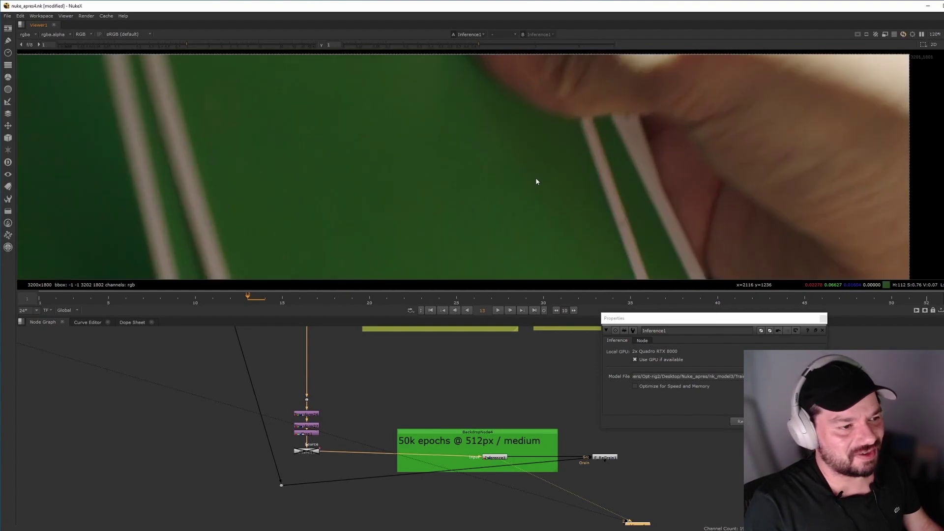
{"action": "left_click", "coordinate": [496, 457]}
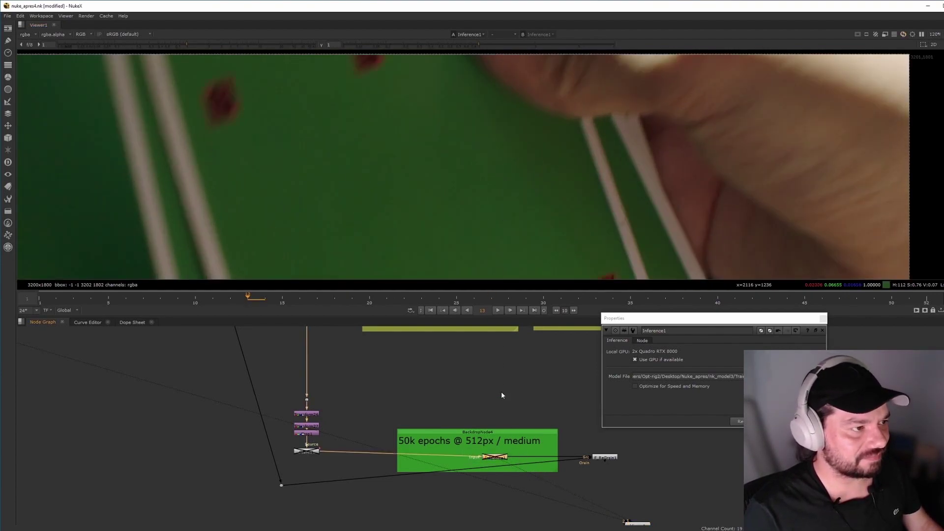
- Assign the F_ReGrain node to viewer input 1 and the original footage's Dot25 below Read1 to viewer input 2
{"action": "left_click", "coordinate": [609, 457]}
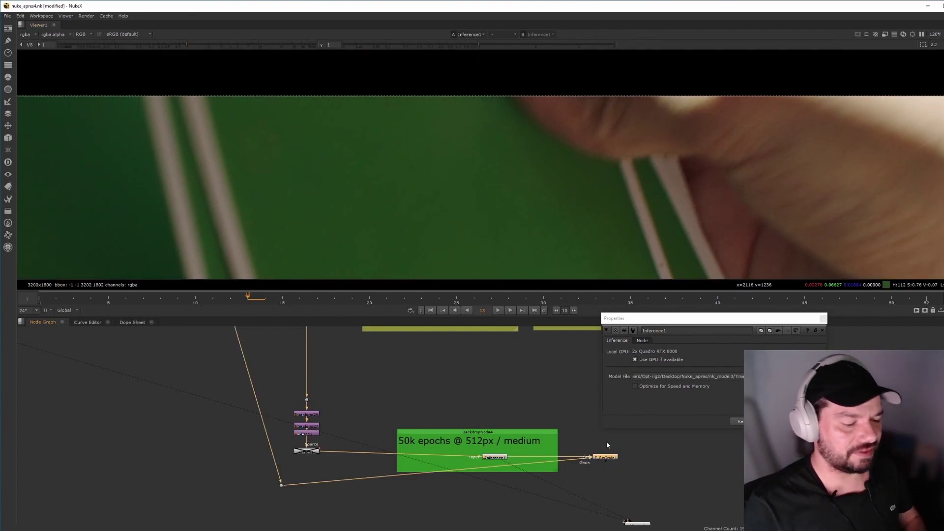
{"action": "key", "text": "1"}
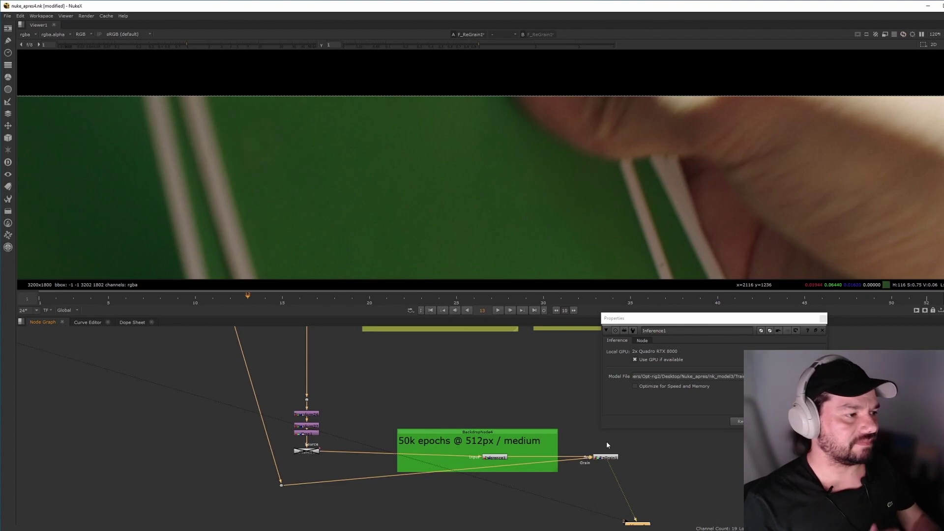
{"action": "middle_click_drag", "start_coordinate": [352, 331], "coordinate": [364, 433]}
{"action": "middle_click_drag", "start_coordinate": [299, 348], "coordinate": [292, 431]}
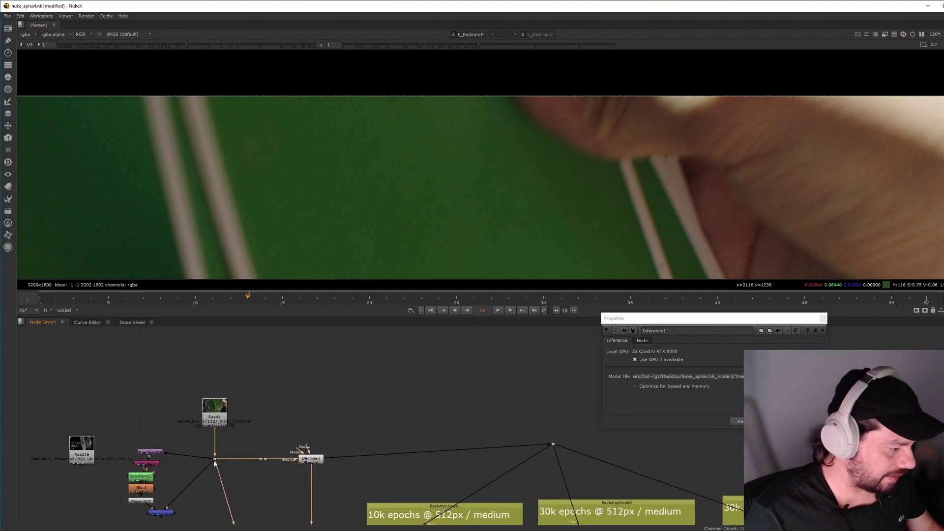
{"action": "middle_click_drag", "start_coordinate": [302, 467], "coordinate": [249, 339]}
{"action": "middle_click_drag", "start_coordinate": [301, 495], "coordinate": [325, 501]}
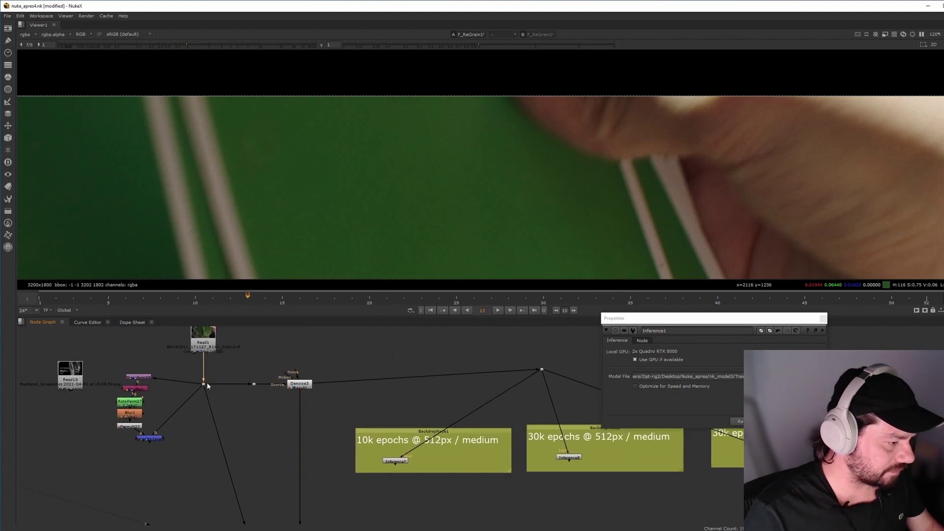
{"action": "left_click", "coordinate": [204, 384]}
{"action": "key", "text": "2"}
{"action": "middle_click_drag", "start_coordinate": [561, 255], "coordinate": [530, 150]}
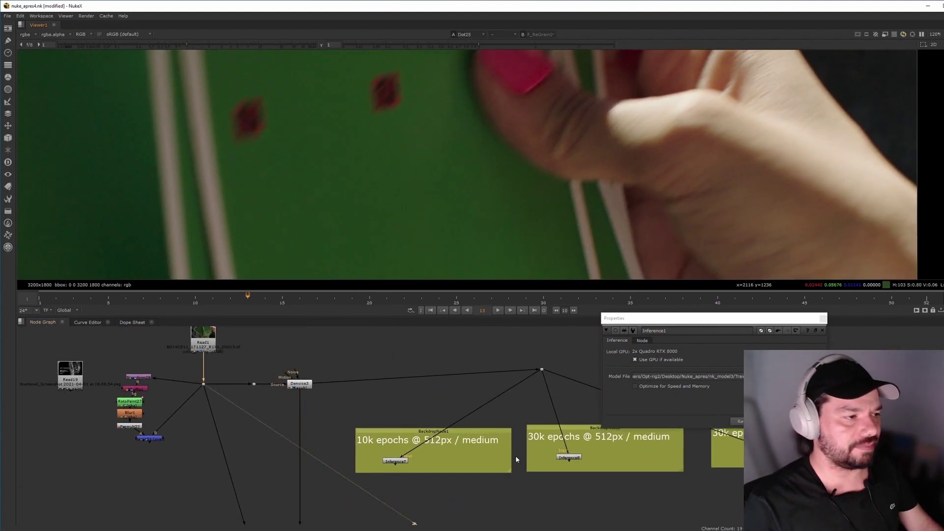
- Switch repeatedly between the regrained result and the original footage to compare the grain and the removed markers
{"action": "key", "text": "1"}
{"action": "key", "text": "2"}
{"action": "key", "text": "1"}
{"action": "key", "text": "2"}
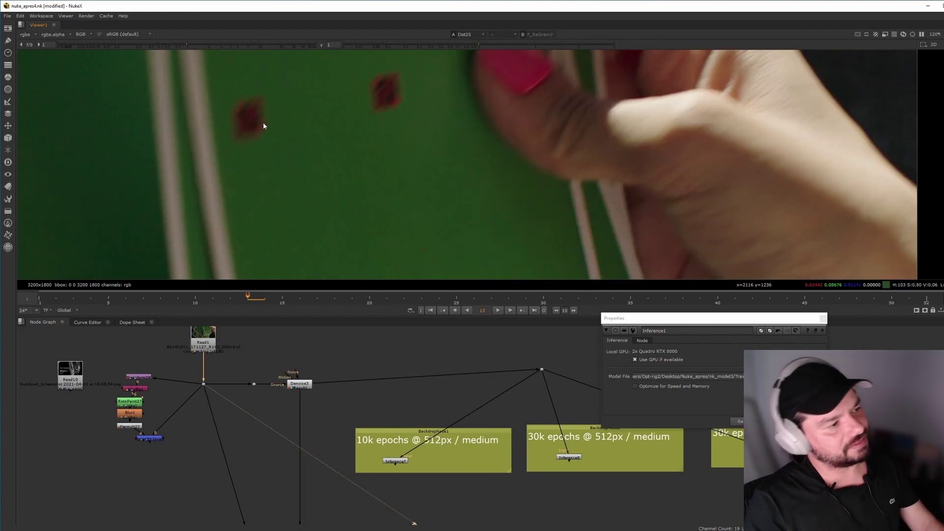
{"action": "key", "text": "1"}
{"action": "key", "text": "2"}
{"action": "key", "text": "1"}
{"action": "key", "text": "2"}
{"action": "key", "text": "1"}
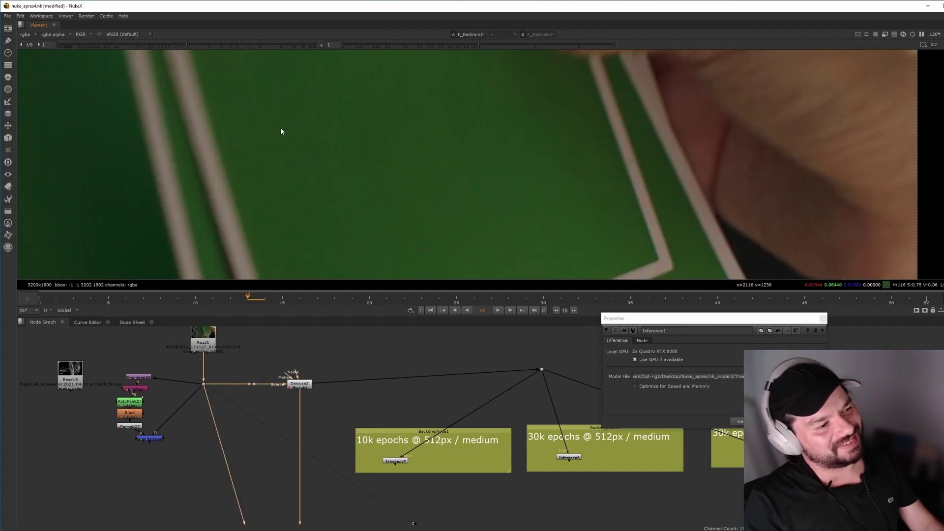
{"action": "middle_click_drag", "start_coordinate": [304, 116], "coordinate": [315, 197]}
{"action": "key", "text": "2"}
{"action": "key", "text": "1"}
{"action": "key", "text": "2"}
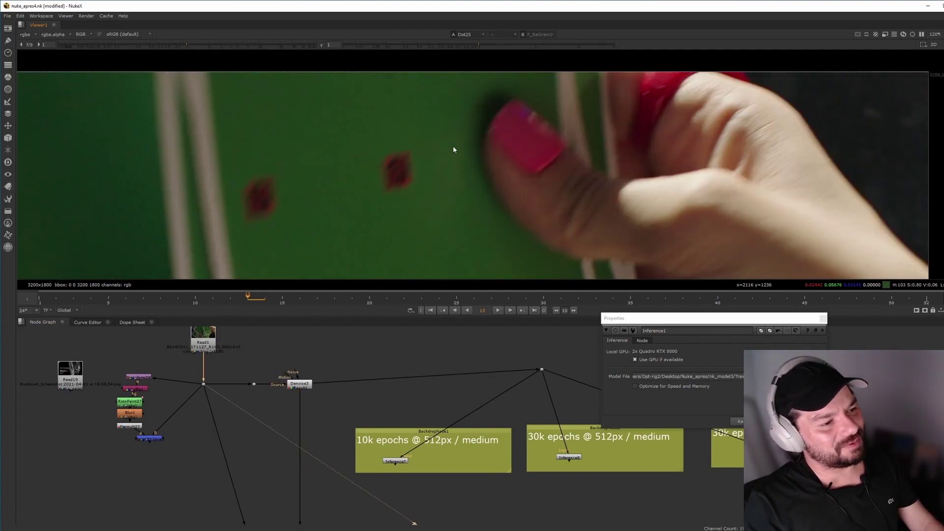
- Compare the regrained result with the untransformed original footage around the upper hand at frame 13
{"action": "key", "text": "1"}
{"action": "key", "text": "2"}
{"action": "key", "text": "1"}
- Duplicate the two transform nodes and the Crop above OFlow1, and feed the copy from the original footage's dot
{"action": "middle_click_drag", "start_coordinate": [321, 522], "coordinate": [290, 403]}
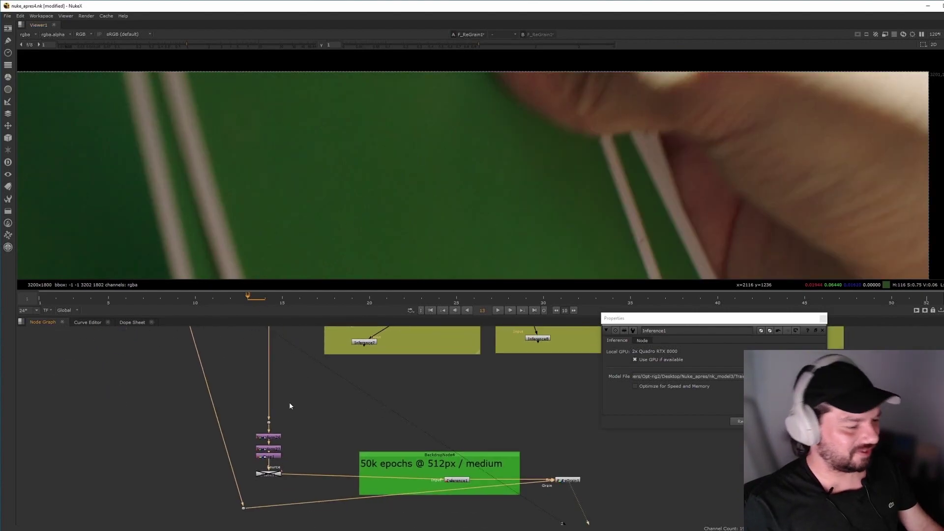
{"action": "left_click_drag", "start_coordinate": [237, 430], "coordinate": [313, 467]}
{"action": "key", "text": "ctrl+c"}
{"action": "key", "text": "ctrl+v"}
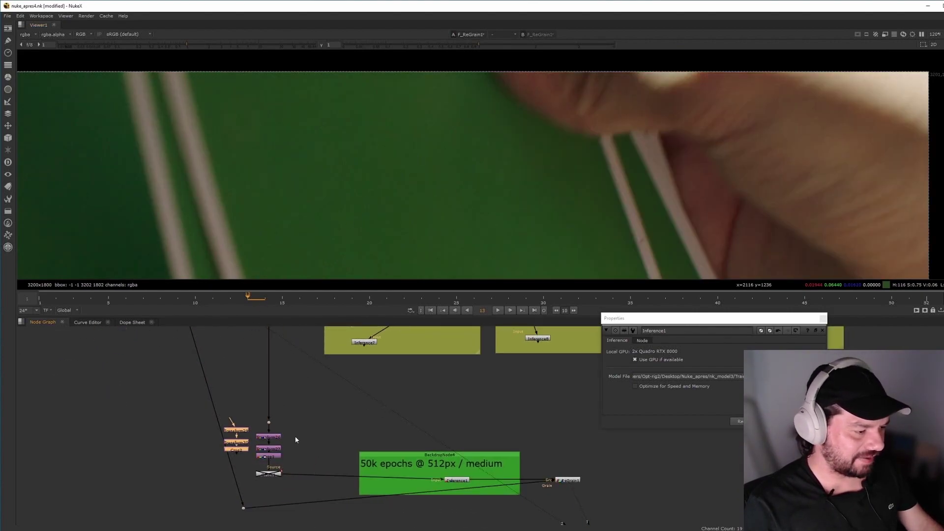
{"action": "left_click_drag", "start_coordinate": [237, 420], "coordinate": [330, 381]}
{"action": "middle_click_drag", "start_coordinate": [330, 381], "coordinate": [304, 445]}
{"action": "left_click_drag", "start_coordinate": [303, 444], "coordinate": [223, 383]}
{"action": "middle_click_drag", "start_coordinate": [375, 451], "coordinate": [245, 309]}
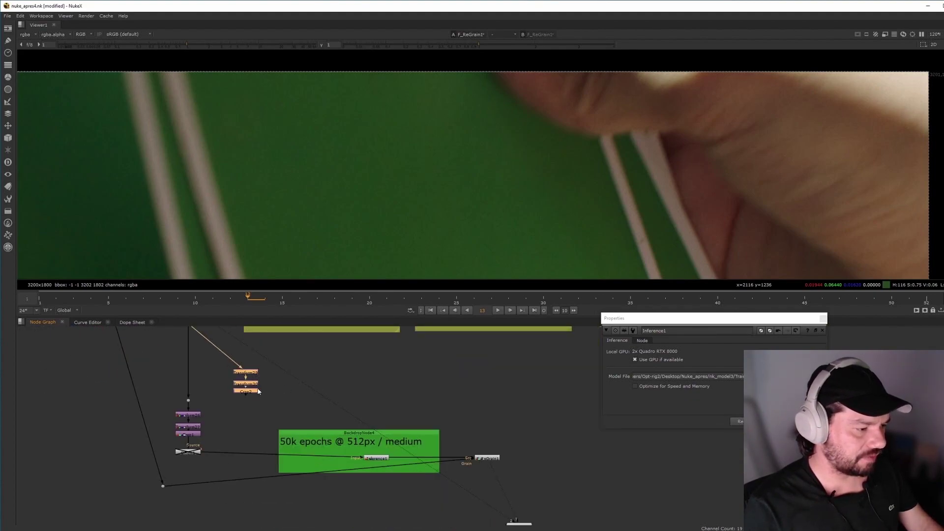
- Assign the duplicated Crop2 to viewer input 2 and check it against the regrained result up close
{"action": "left_click", "coordinate": [255, 392]}
{"action": "key", "text": "2"}
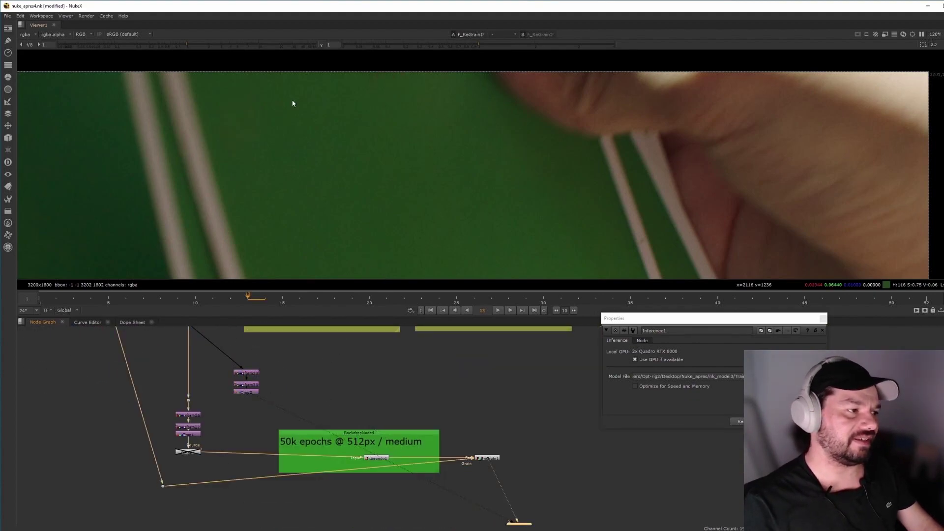
{"action": "scroll", "coordinate": [269, 105], "scroll_direction": "up", "scroll_amount": 5}
{"action": "key", "text": "2"}
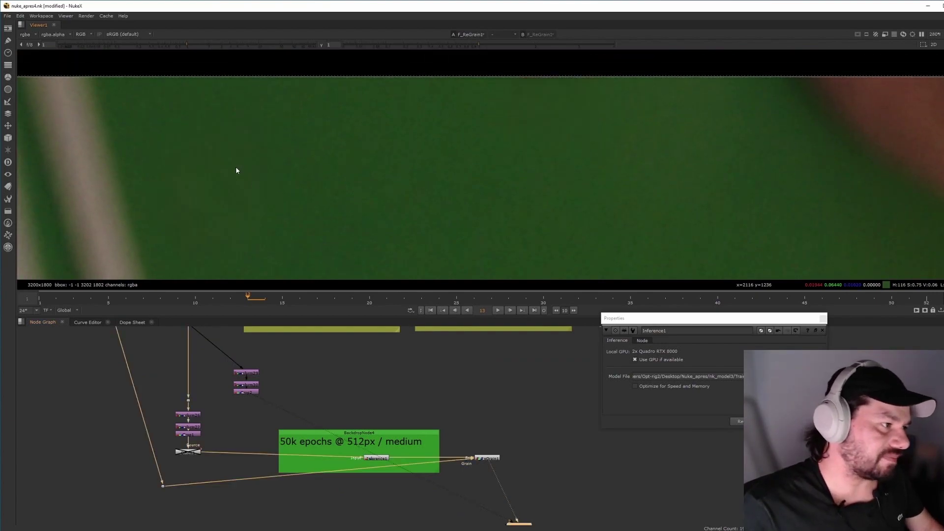
{"action": "key", "text": "1"}
{"action": "key", "text": "2"}
{"action": "key", "text": "f"}
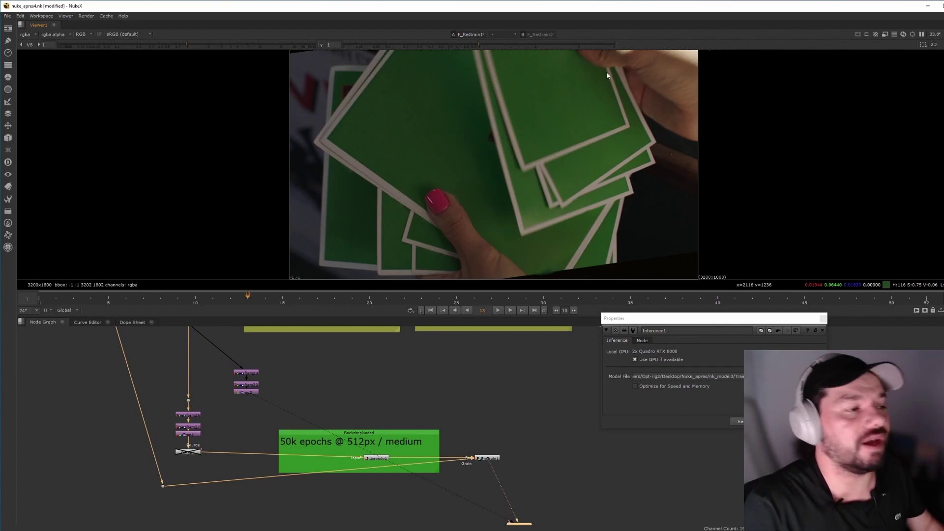
- Switch repeatedly between the regrained result and the transformed original to examine the marker areas and grain beside the upper hand
{"action": "scroll", "coordinate": [512, 131], "scroll_direction": "up", "scroll_amount": 5}
{"action": "middle_click_drag", "start_coordinate": [536, 83], "coordinate": [420, 237]}
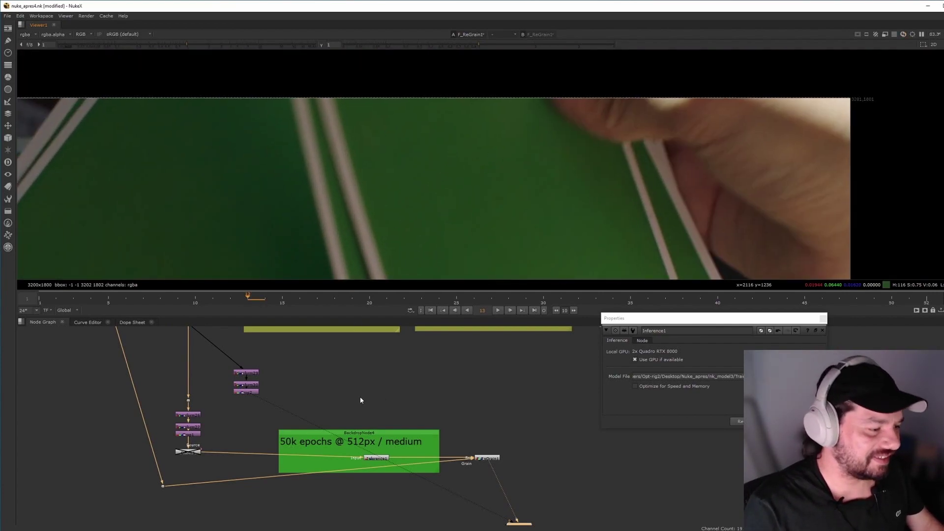
{"action": "scroll", "coordinate": [425, 175], "scroll_direction": "up", "scroll_amount": 4}
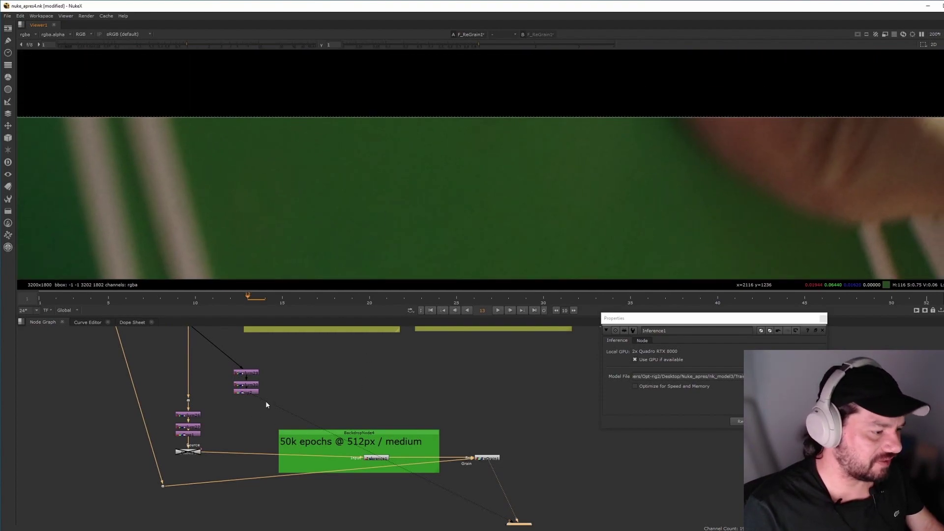
{"action": "key", "text": "2"}
{"action": "key", "text": "1"}
{"action": "key", "text": "2"}
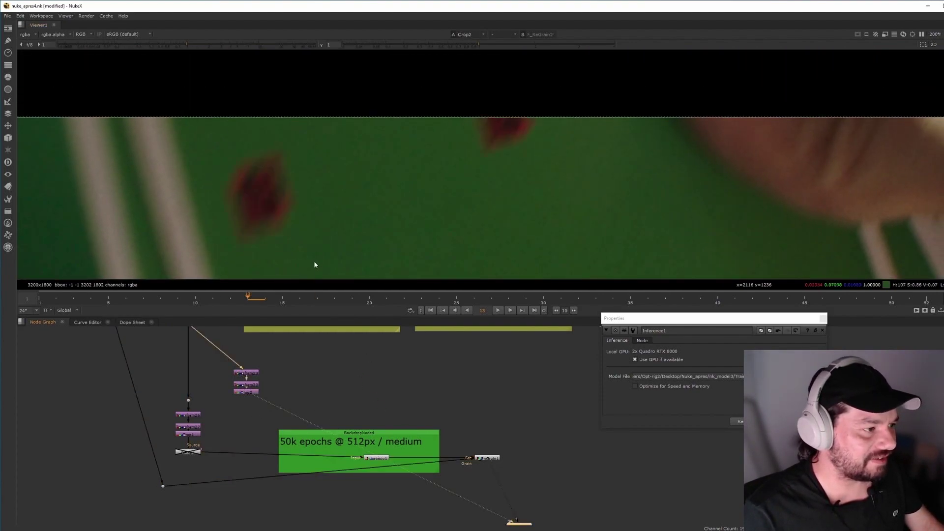
{"action": "key", "text": "1"}
{"action": "scroll", "coordinate": [333, 232], "scroll_direction": "up", "scroll_amount": 2}
{"action": "scroll", "coordinate": [349, 222], "scroll_direction": "down", "scroll_amount": 4}
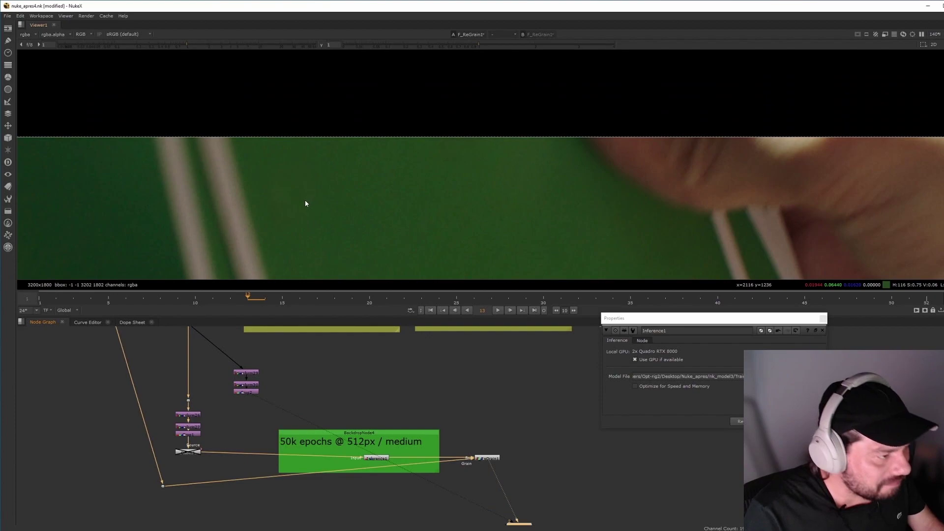
{"action": "key", "text": "1"}
{"action": "key", "text": "2"}
{"action": "key", "text": "1"}
{"action": "key", "text": "2"}
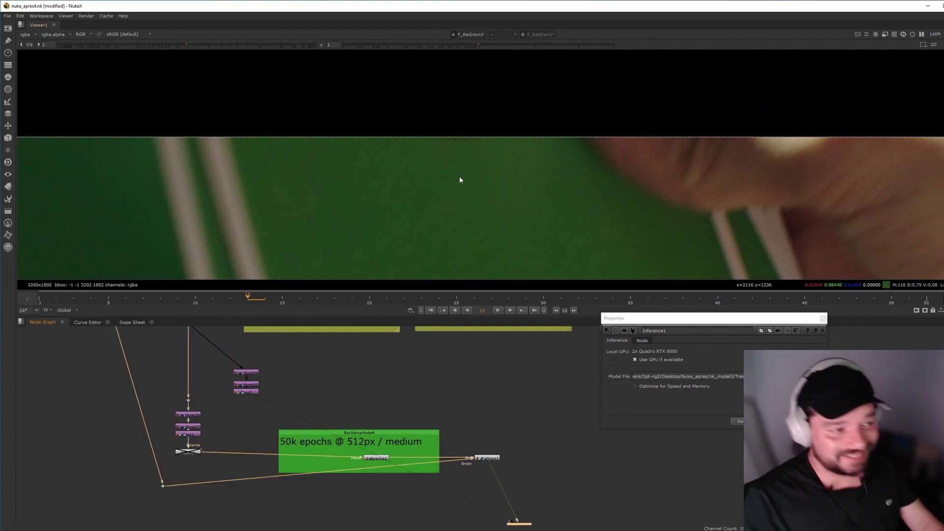
{"action": "key", "text": "1"}
{"action": "key", "text": "2"}
{"action": "key", "text": "1"}
{"action": "key", "text": "2"}
{"action": "key", "text": "1"}
{"action": "key", "text": "2"}
{"action": "key", "text": "1"}
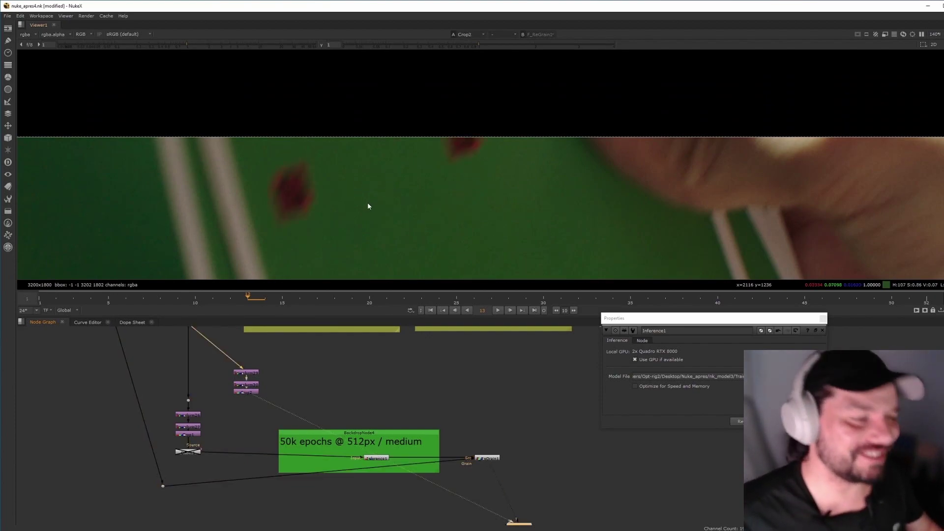
{"action": "key", "text": "2"}
{"action": "key", "text": "2"}
{"action": "key", "text": "1"}
{"action": "key", "text": "2"}
{"action": "key", "text": "1"}
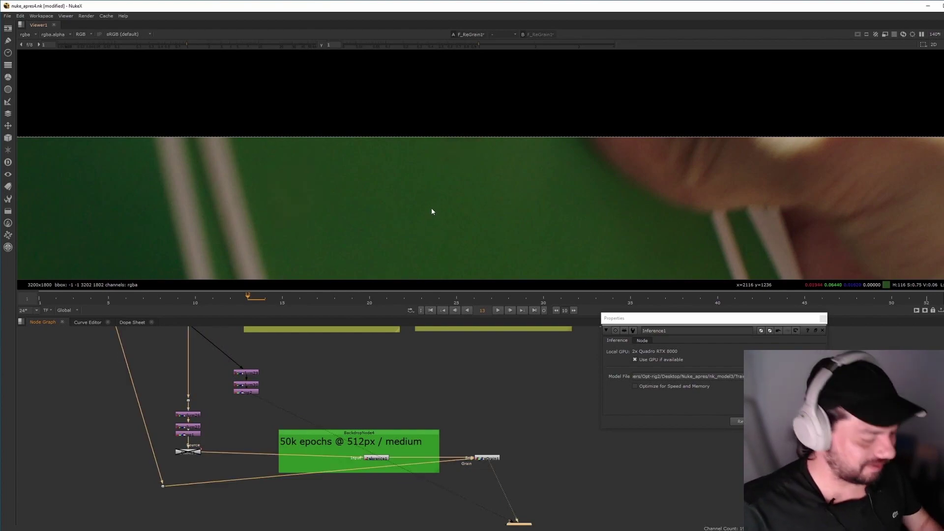
- Save the script and review the duplicated transform branch and its connection in the node graph
{"action": "key", "text": "f"}
{"action": "key", "text": "ctrl+s"}
{"action": "middle_click_drag", "start_coordinate": [292, 394], "coordinate": [359, 403]}
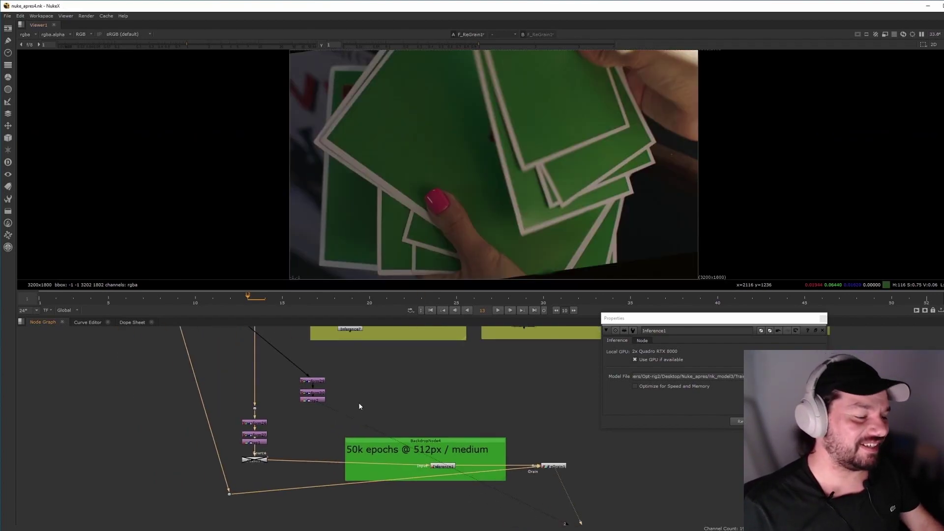
{"action": "middle_click_drag", "start_coordinate": [243, 370], "coordinate": [383, 429]}
{"action": "middle_click_drag", "start_coordinate": [344, 396], "coordinate": [292, 442]}
{"action": "middle_click_drag", "start_coordinate": [336, 476], "coordinate": [217, 382]}
{"action": "left_click_drag", "start_coordinate": [242, 380], "coordinate": [328, 411]}
{"action": "middle_click_drag", "start_coordinate": [364, 362], "coordinate": [386, 364]}
{"action": "middle_click_drag", "start_coordinate": [297, 361], "coordinate": [343, 445]}
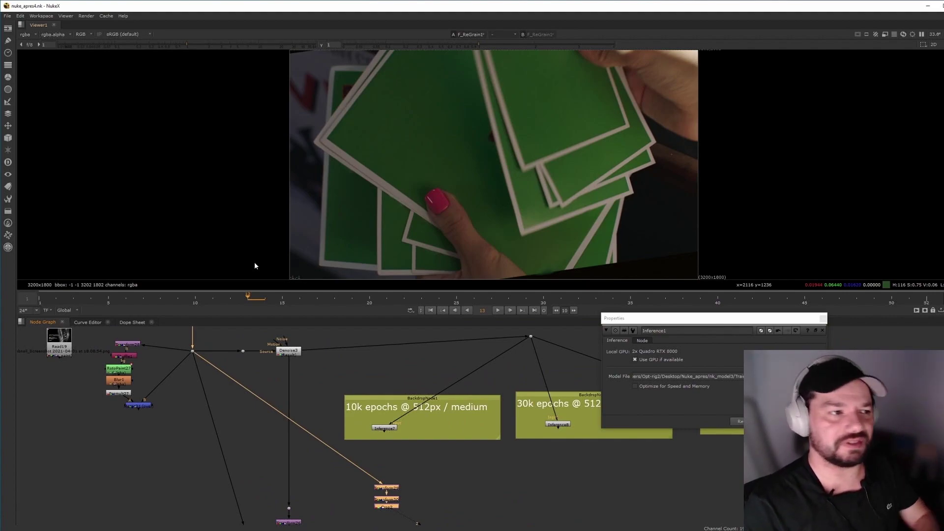
{"action": "scroll", "coordinate": [359, 445], "scroll_direction": "down", "scroll_amount": 9}
{"action": "scroll", "coordinate": [428, 428], "scroll_direction": "right", "scroll_amount": 5}
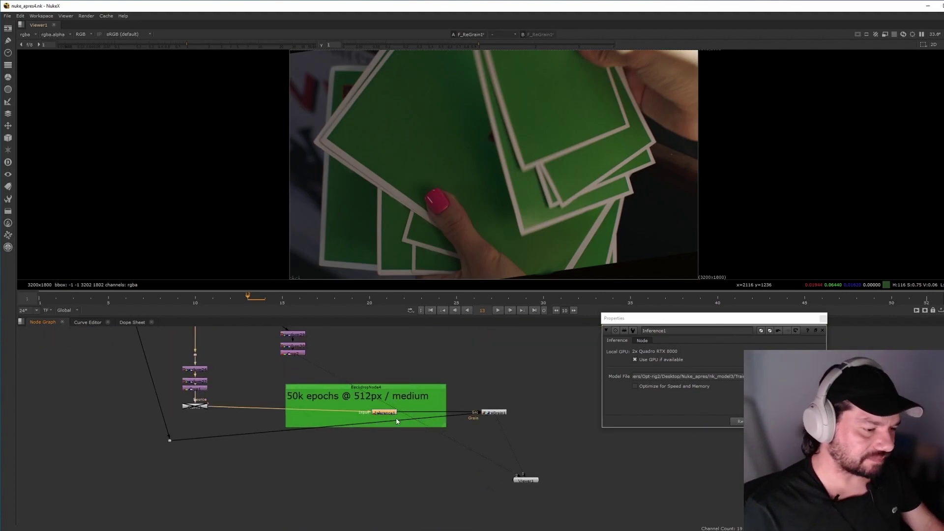
- Move the Viewer1 node aside and keep it connected to F_ReGrain only, dropping the link to Crop2
{"action": "left_click", "coordinate": [513, 422]}
{"action": "middle_click_drag", "start_coordinate": [553, 408], "coordinate": [555, 420]}
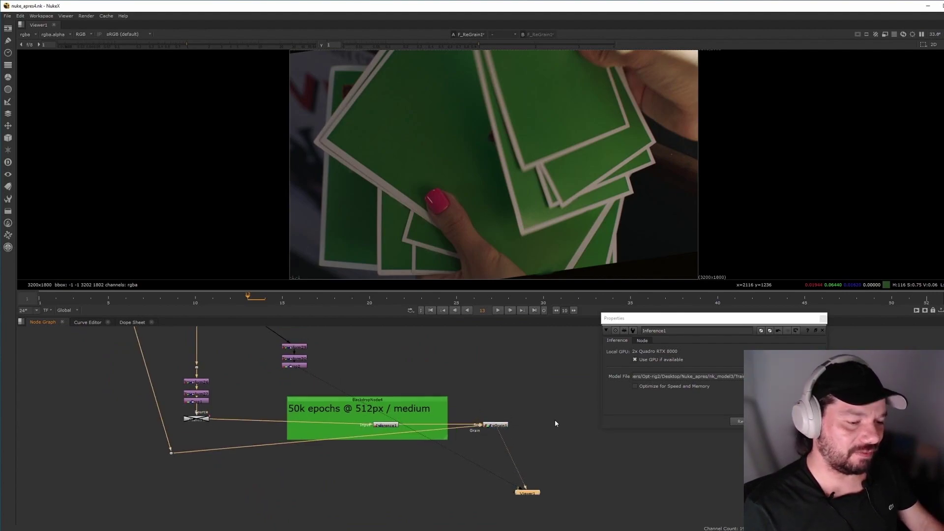
{"action": "left_click_drag", "start_coordinate": [522, 493], "coordinate": [567, 491]}
{"action": "left_click_drag", "start_coordinate": [569, 486], "coordinate": [509, 432]}
{"action": "left_click", "coordinate": [508, 428]}
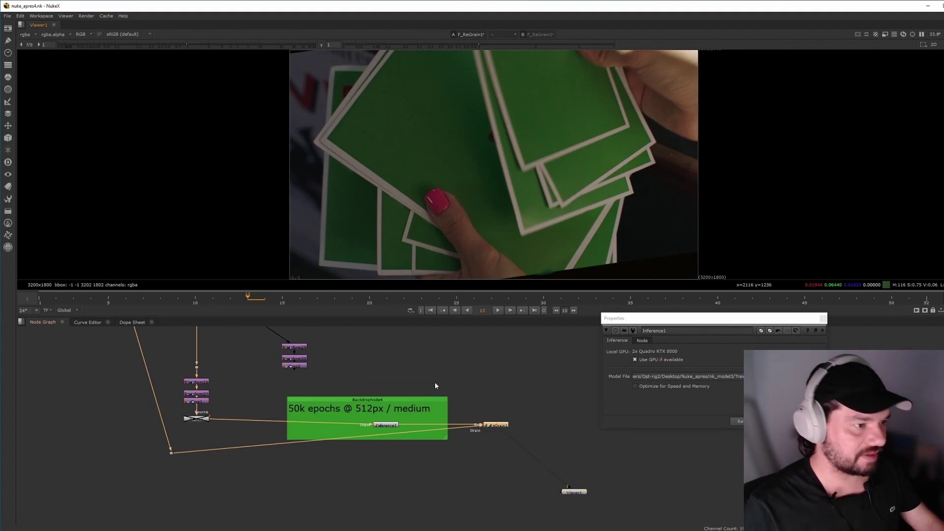
- Disable the three transform and crop nodes above OFlow1 in the 50k epochs branch and save the script
{"action": "middle_click_drag", "start_coordinate": [222, 381], "coordinate": [242, 401]}
{"action": "left_click_drag", "start_coordinate": [187, 387], "coordinate": [245, 427]}
{"action": "key", "text": "d"}
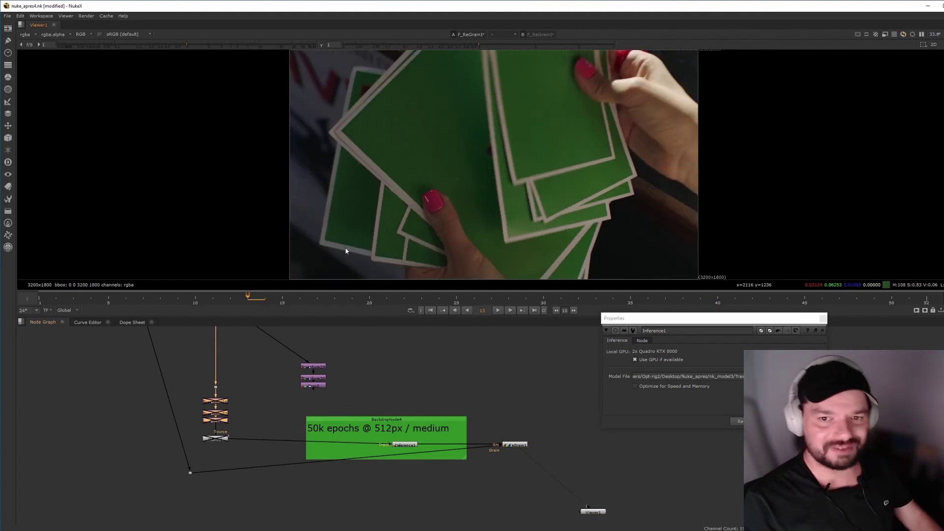
{"action": "left_click", "coordinate": [283, 474]}
{"action": "middle_click_drag", "start_coordinate": [250, 419], "coordinate": [275, 473]}
{"action": "key", "text": "ctrl+s"}
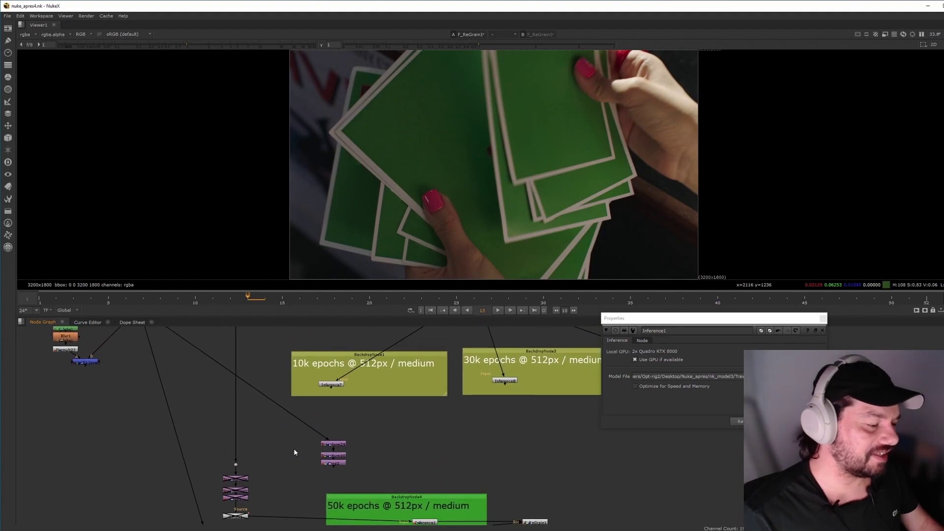
- Enable the OFlow1 node while on frame 15 and open its properties
{"action": "middle_click_drag", "start_coordinate": [297, 431], "coordinate": [285, 459]}
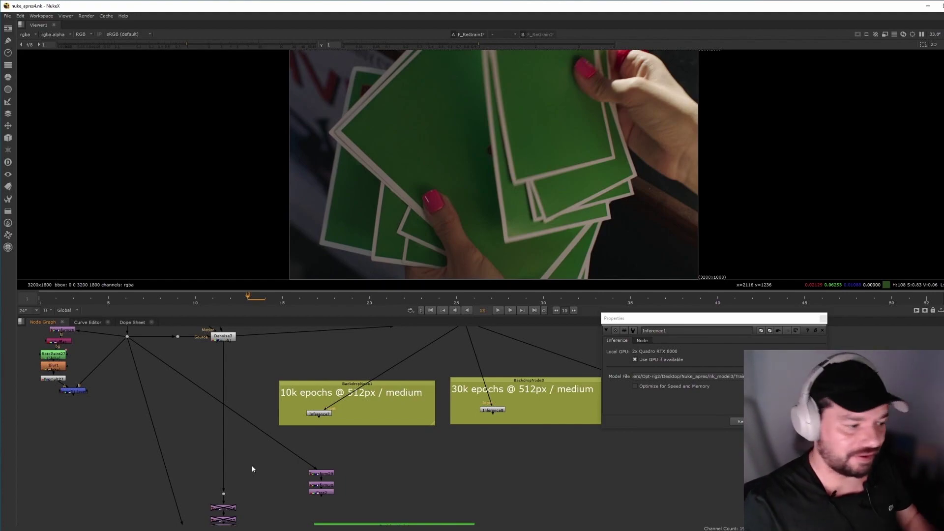
{"action": "middle_click_drag", "start_coordinate": [252, 501], "coordinate": [261, 431]}
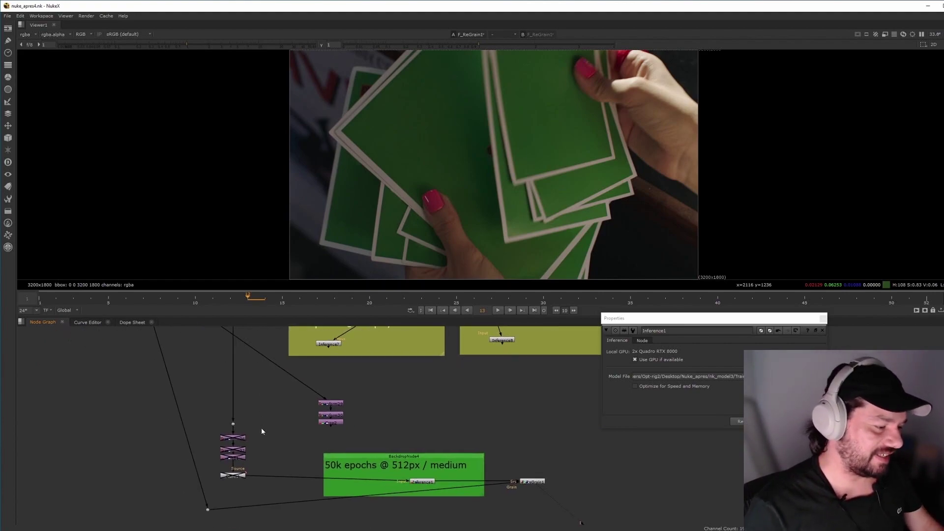
{"action": "left_click", "coordinate": [232, 475]}
{"action": "key", "text": "Right"}
{"action": "key", "text": "Right"}
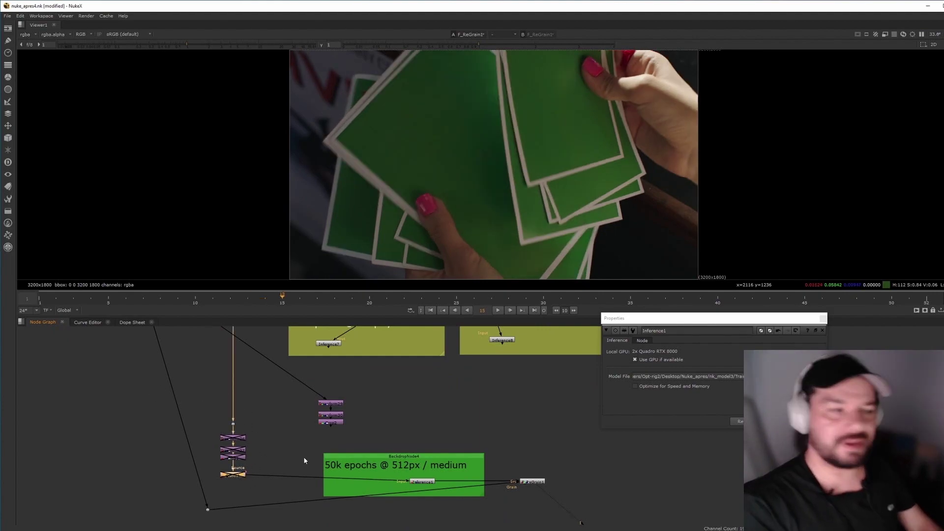
{"action": "key", "text": "d"}
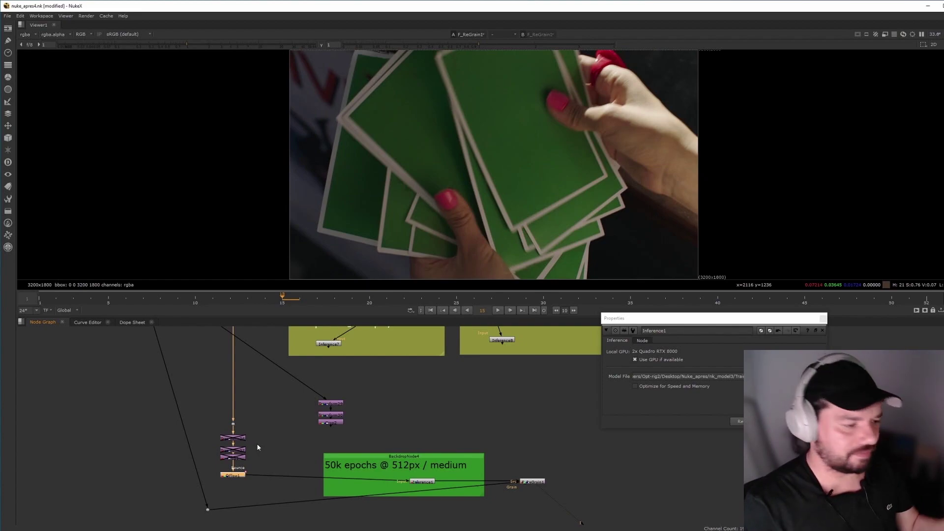
{"action": "key", "text": "Return"}
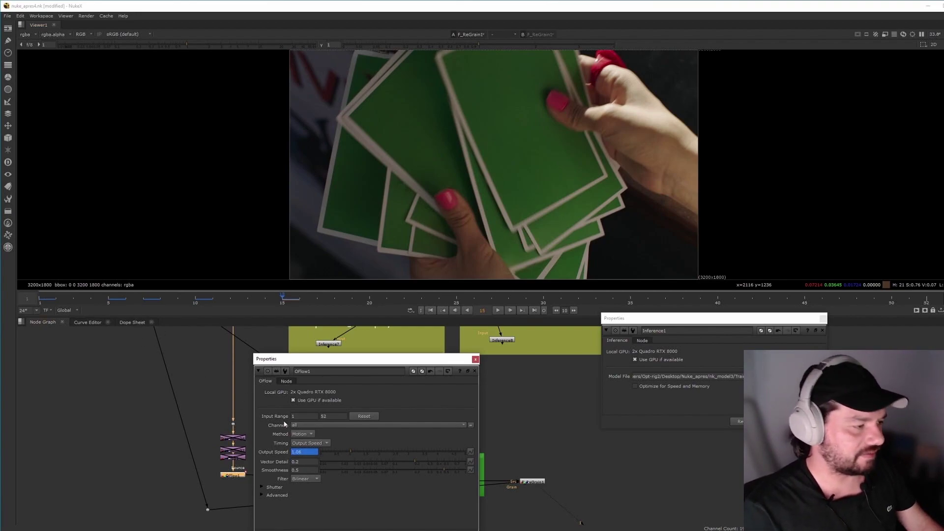
- Go to frame 1 and delete the existing animation on OFlow1's Output Speed, confirming the removal
{"action": "left_click", "coordinate": [45, 296]}
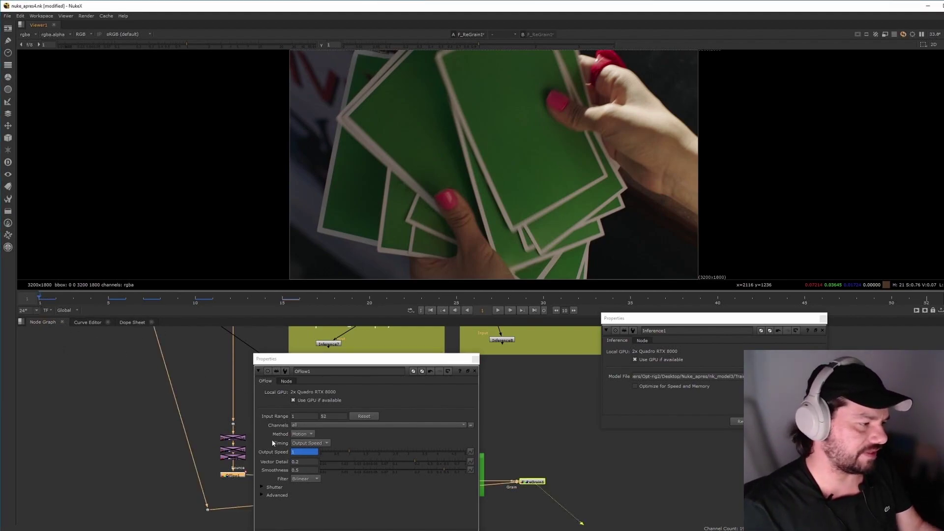
{"action": "left_click", "coordinate": [470, 452]}
{"action": "left_click", "coordinate": [457, 444]}
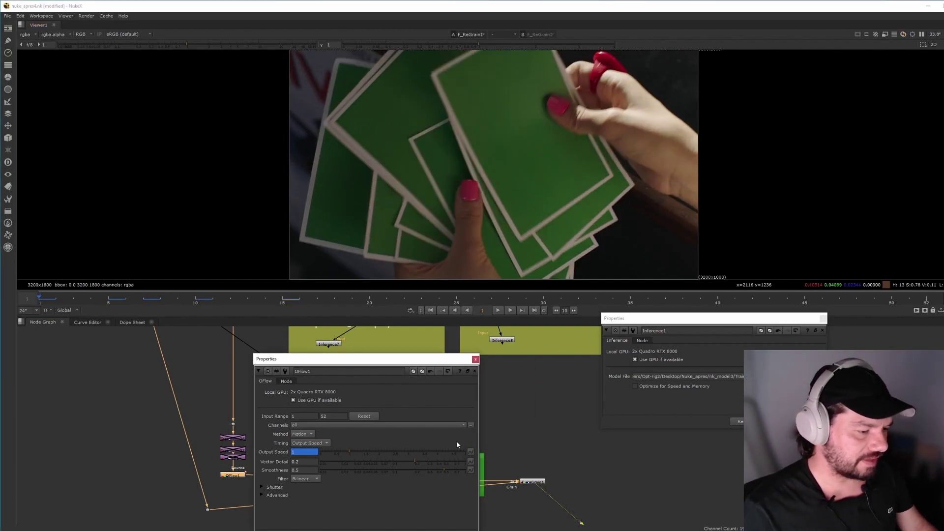
{"action": "left_click", "coordinate": [470, 450]}
{"action": "left_click", "coordinate": [506, 454]}
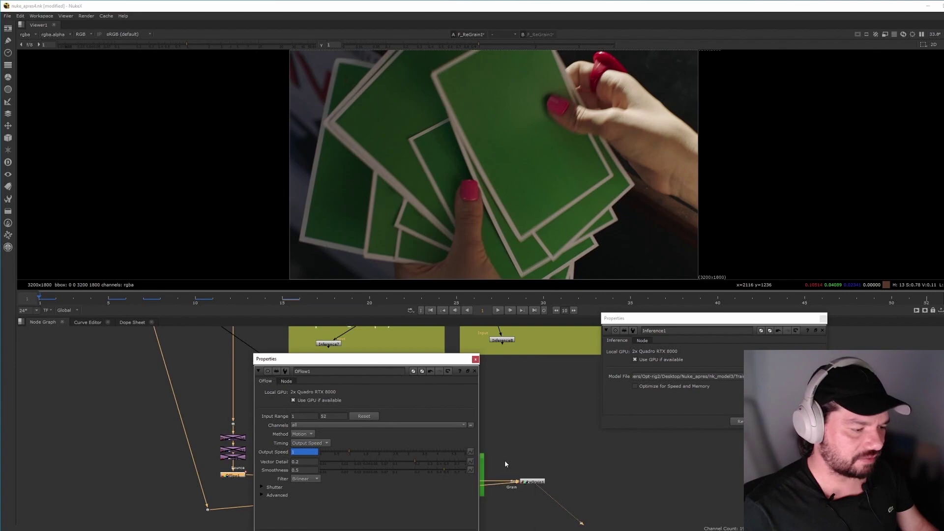
{"action": "left_click", "coordinate": [499, 279]}
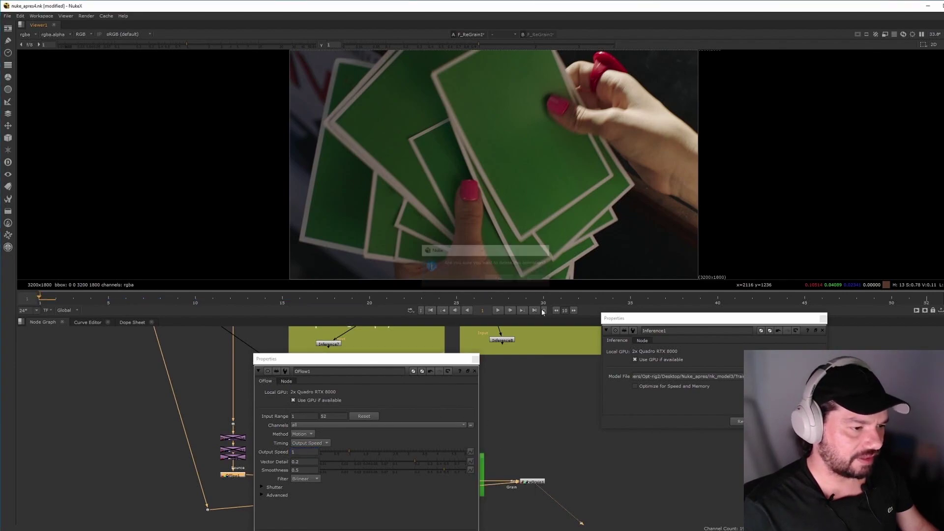
- Key OFlow1's Output Speed at 1 on frame 1 and at 0.42 on frame 5
{"action": "left_click", "coordinate": [470, 452]}
{"action": "left_click", "coordinate": [497, 366]}
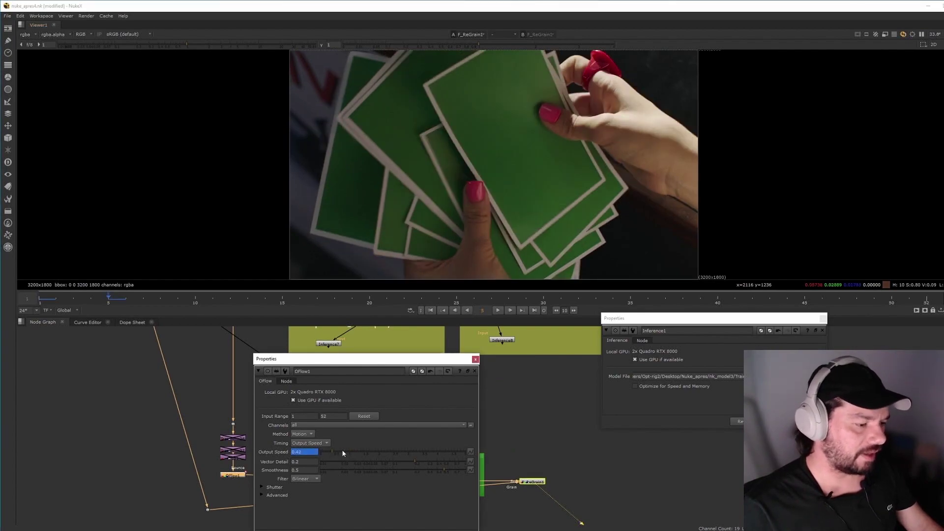
{"action": "type", "text": "0.42"}
{"action": "key", "text": "Return"}
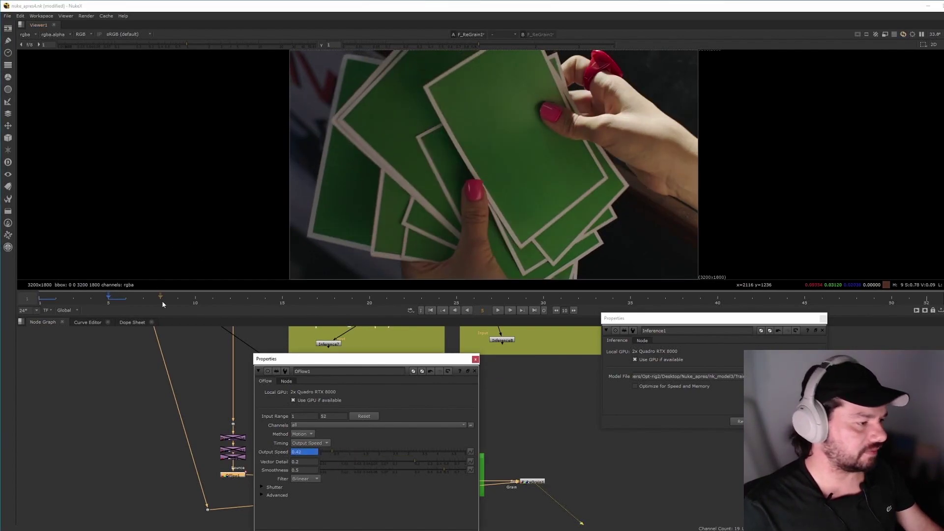
- Key OFlow1's Output Speed at 1.32 on frame 8 and about 0.3 on frame 12, and move its properties window clear of the nodes
{"action": "left_click", "coordinate": [163, 304]}
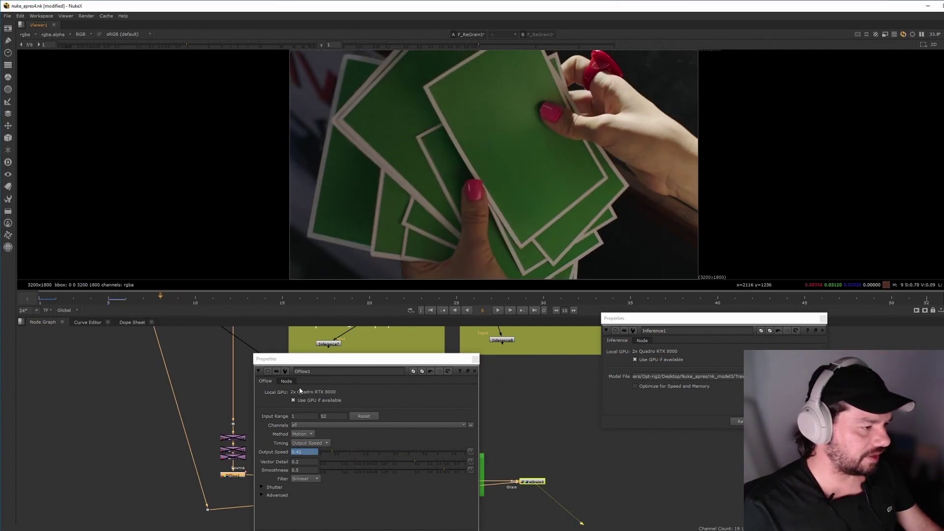
{"action": "left_click", "coordinate": [357, 452]}
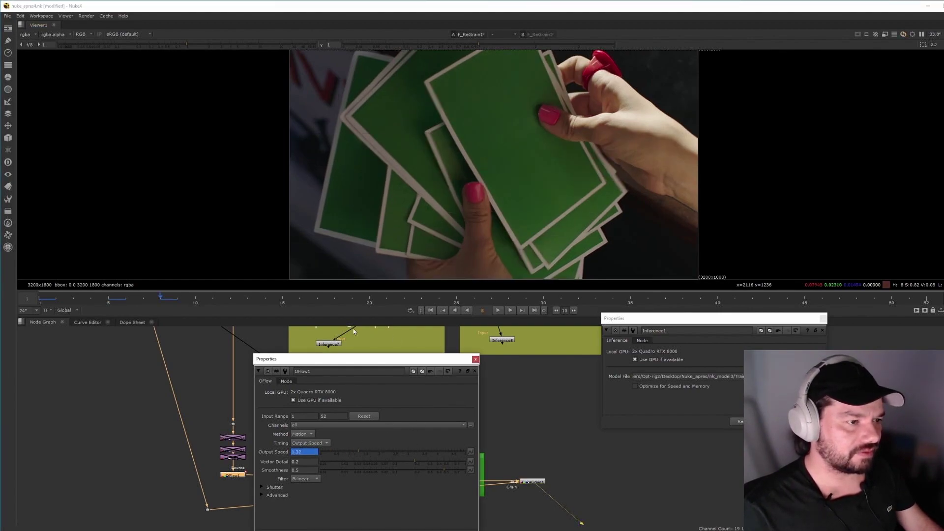
{"action": "left_click", "coordinate": [229, 297]}
{"action": "left_click", "coordinate": [335, 450]}
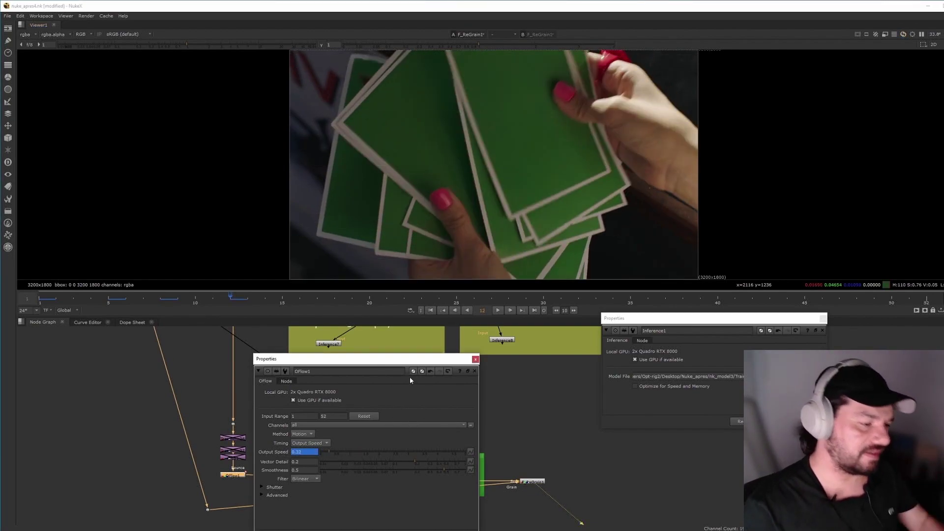
{"action": "left_click_drag", "start_coordinate": [415, 362], "coordinate": [476, 321]}
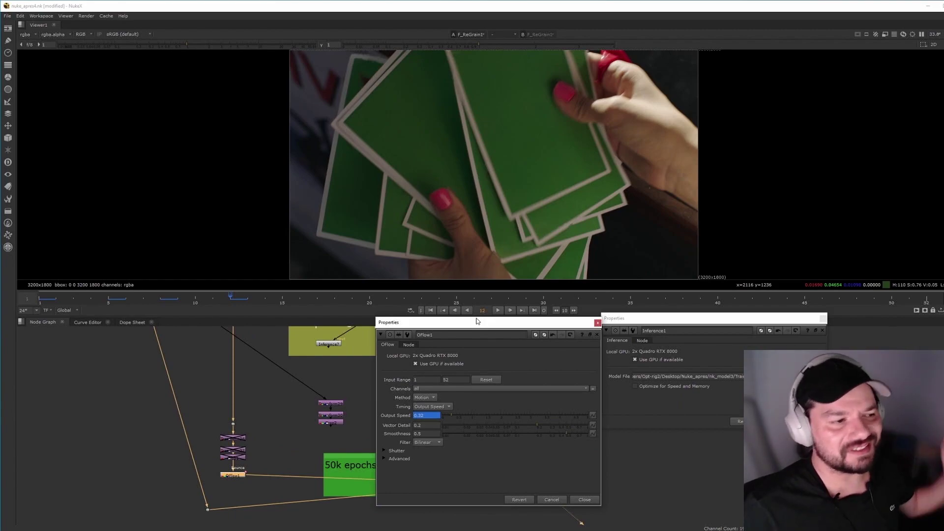
- Inspect the regrained result up close on frame 3, view the full frame again, and close OFlow1's properties
{"action": "scroll", "coordinate": [397, 182], "scroll_direction": "up", "scroll_amount": 5}
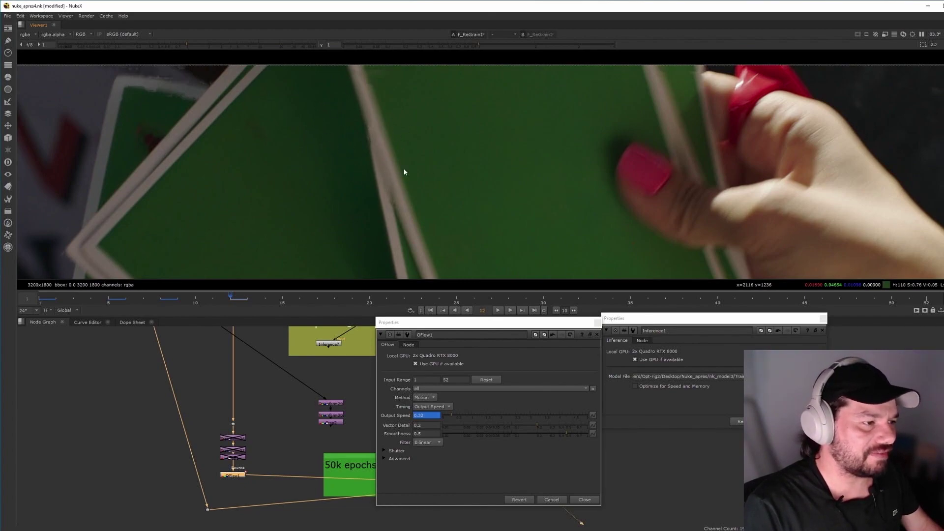
{"action": "left_click", "coordinate": [143, 300]}
{"action": "left_click", "coordinate": [73, 298]}
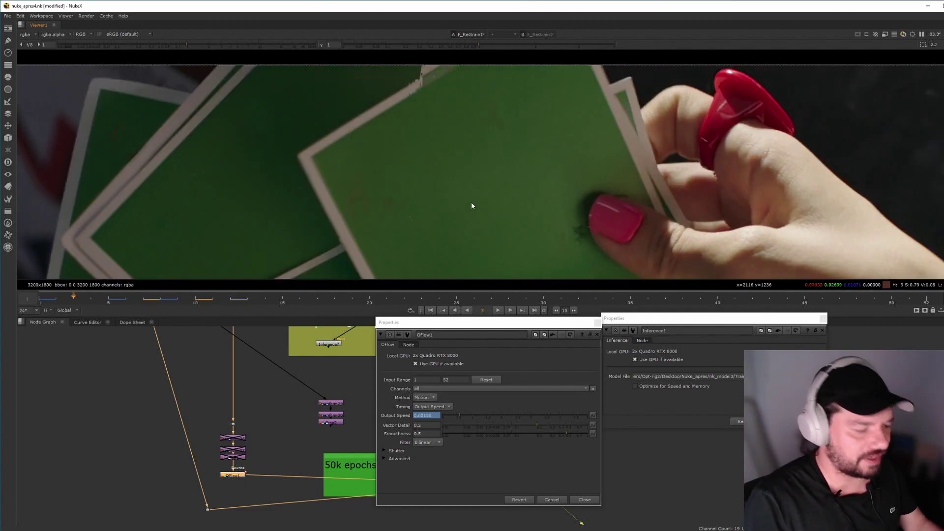
{"action": "key", "text": "f"}
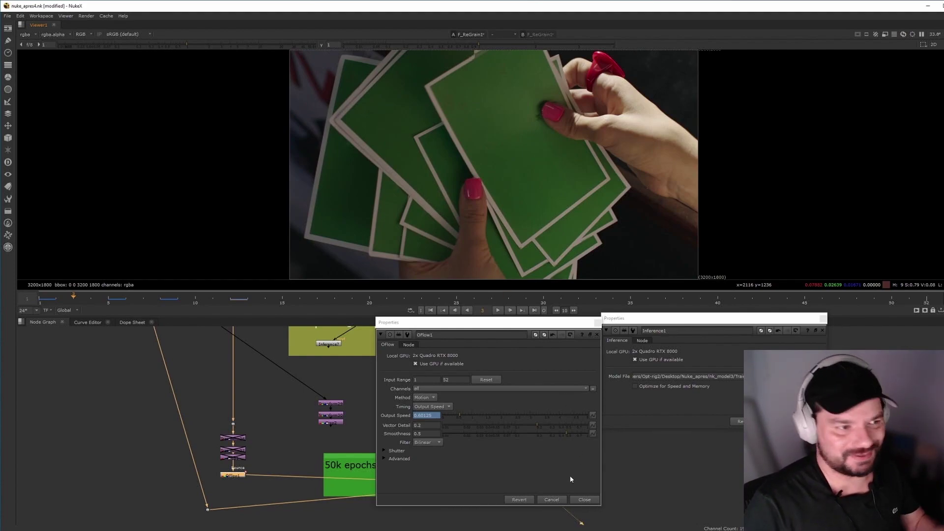
{"action": "left_click", "coordinate": [586, 500]}
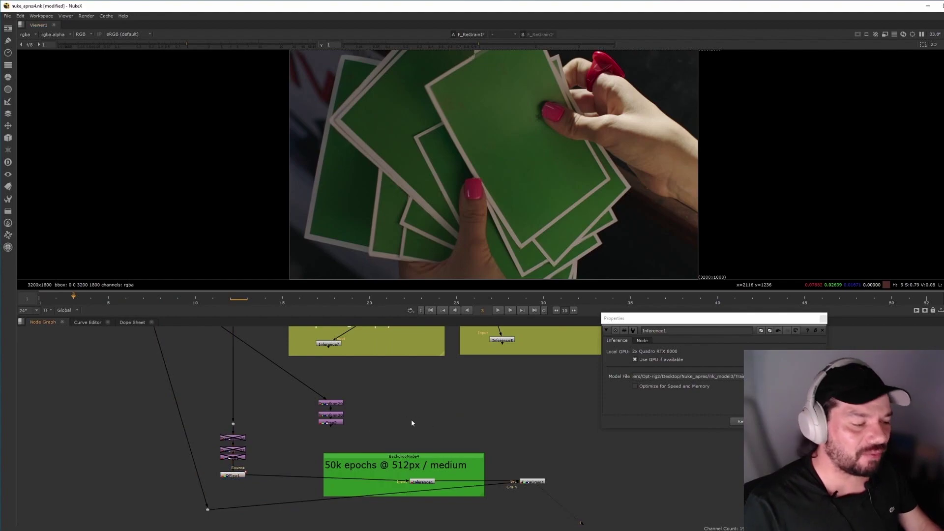
- View RotoPaint27's output, open and close its properties, and shift the top purple node of its branch down toward the node below
{"action": "middle_click_drag", "start_coordinate": [300, 427], "coordinate": [333, 466]}
{"action": "middle_click_drag", "start_coordinate": [308, 433], "coordinate": [310, 448]}
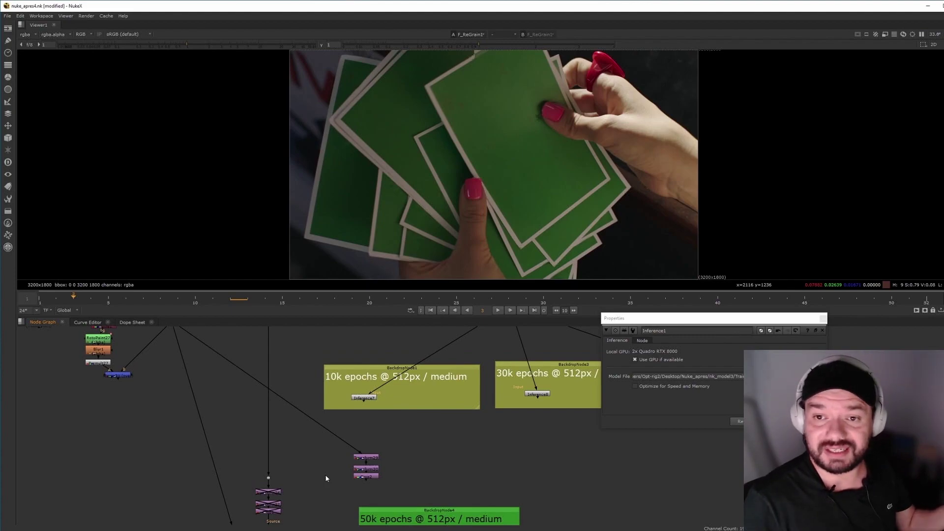
{"action": "middle_click_drag", "start_coordinate": [82, 371], "coordinate": [138, 458]}
{"action": "left_click", "coordinate": [159, 428]}
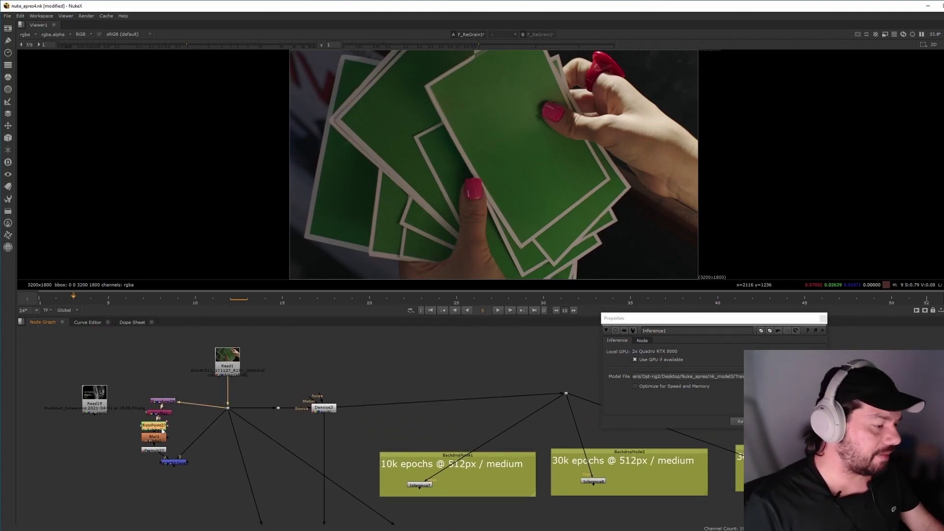
{"action": "key", "text": "1"}
{"action": "double_click", "coordinate": [158, 426]}
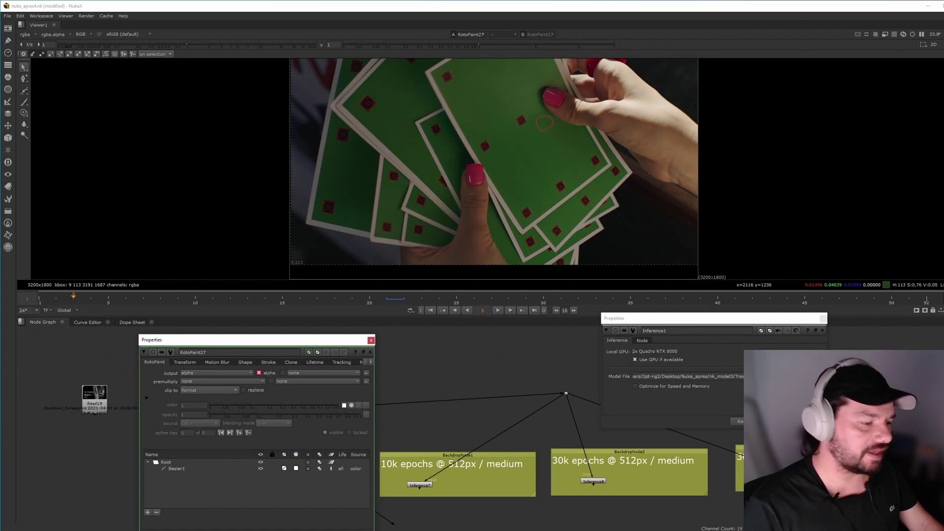
{"action": "left_click", "coordinate": [370, 352]}
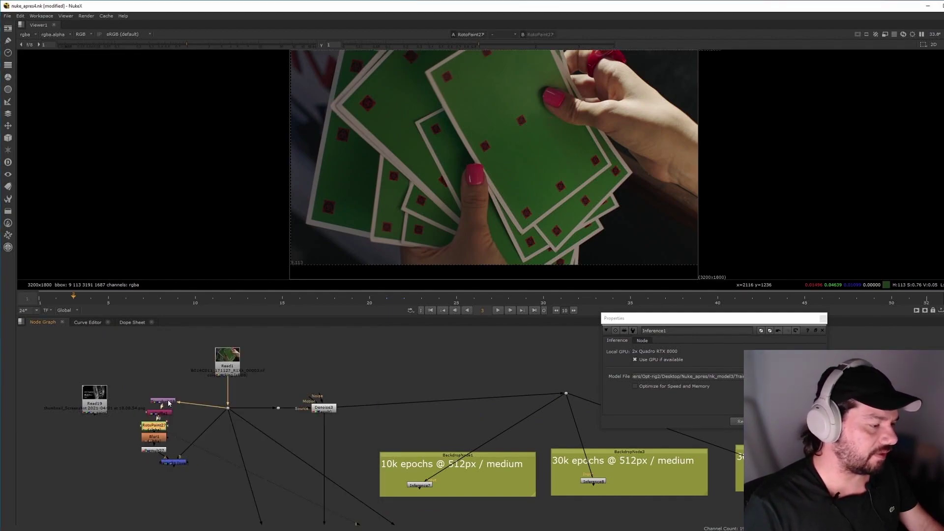
{"action": "left_click_drag", "start_coordinate": [164, 401], "coordinate": [162, 409]}
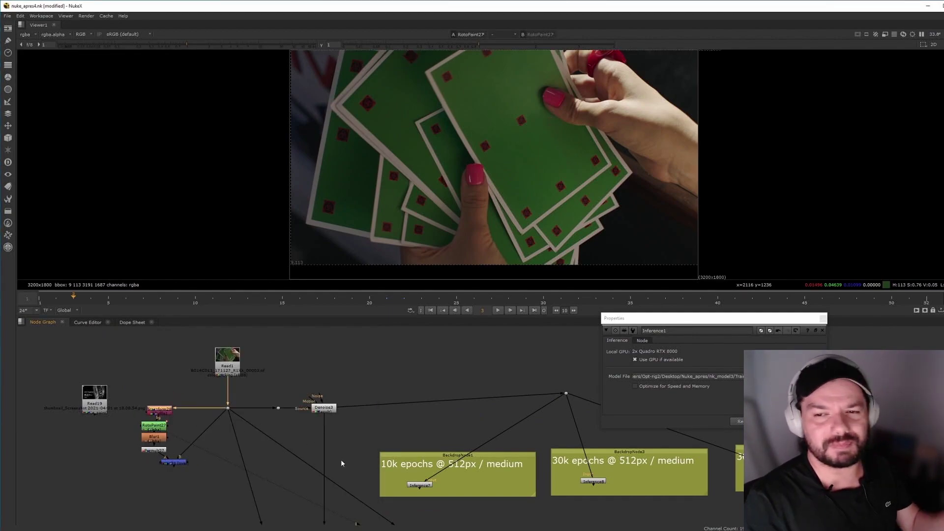
- View the OFlow1 node's output and look over its properties, then close them
{"action": "middle_click_drag", "start_coordinate": [397, 461], "coordinate": [343, 362]}
{"action": "middle_click_drag", "start_coordinate": [314, 445], "coordinate": [287, 395]}
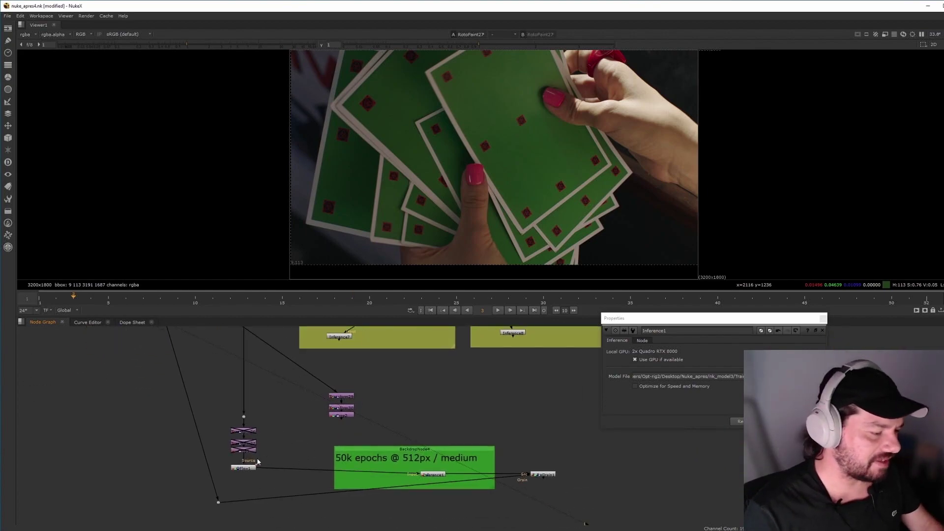
{"action": "left_click", "coordinate": [253, 468]}
{"action": "key", "text": "1"}
{"action": "double_click", "coordinate": [253, 468]}
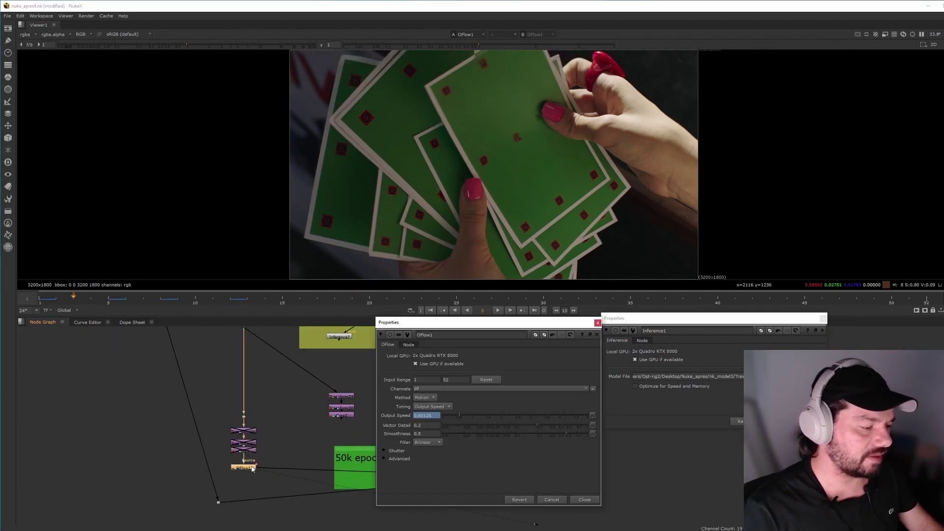
{"action": "left_click_drag", "start_coordinate": [523, 326], "coordinate": [482, 344]}
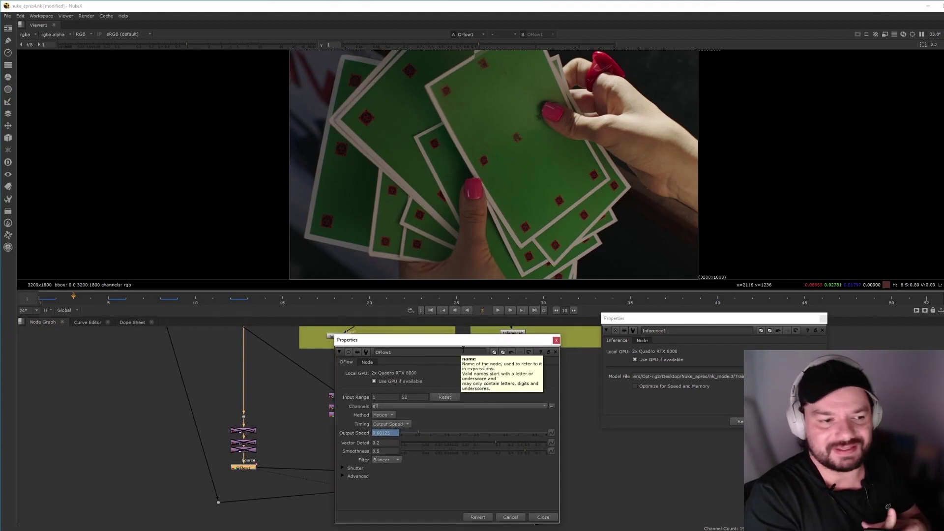
{"action": "left_click", "coordinate": [556, 340]}
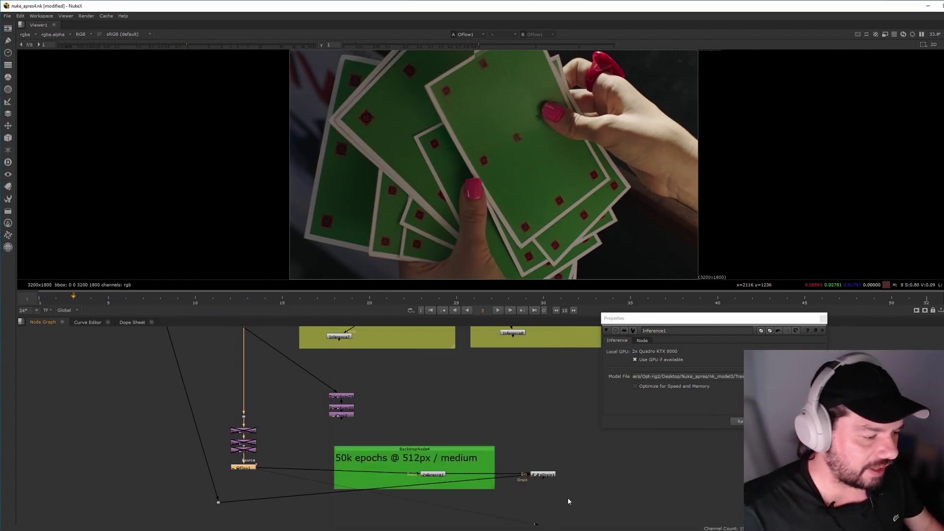
- View Inference1's output on frame 5 and advance to frame 6
{"action": "left_click", "coordinate": [109, 297]}
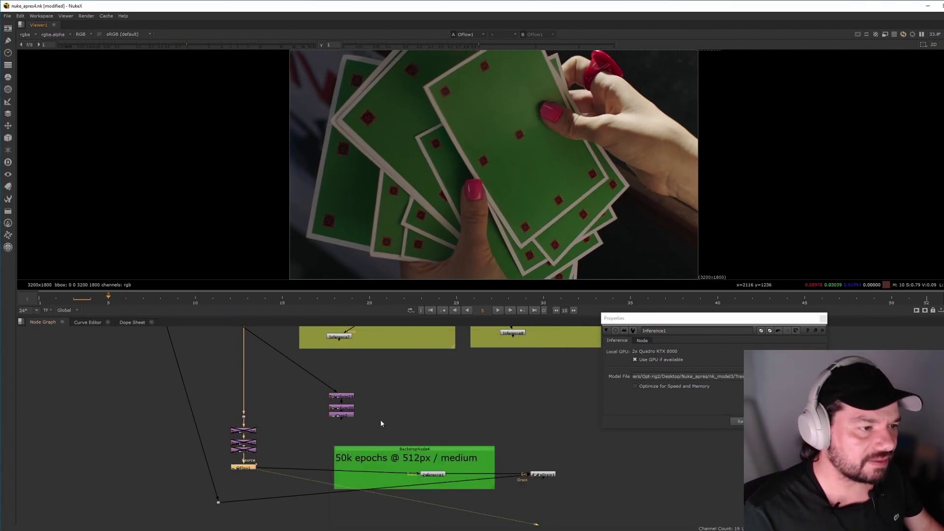
{"action": "left_click", "coordinate": [433, 474]}
{"action": "key", "text": "1"}
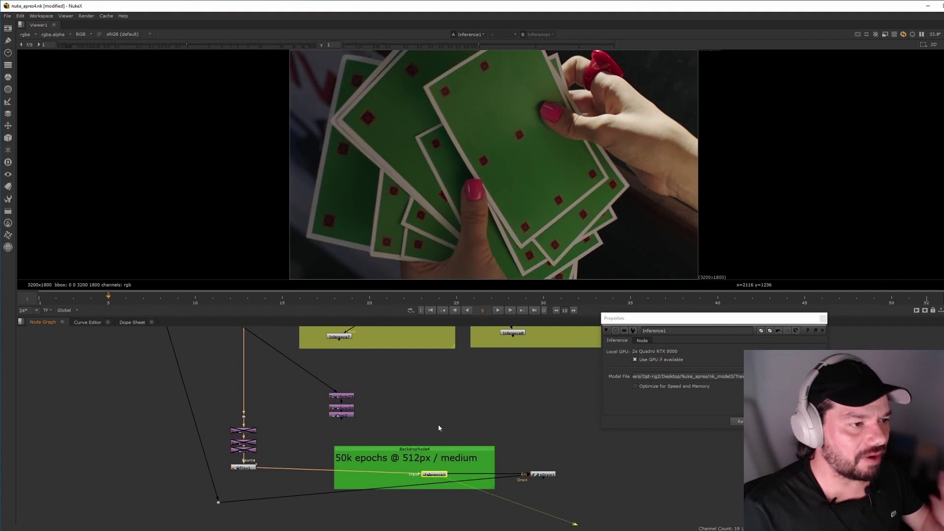
{"action": "left_click", "coordinate": [437, 412]}
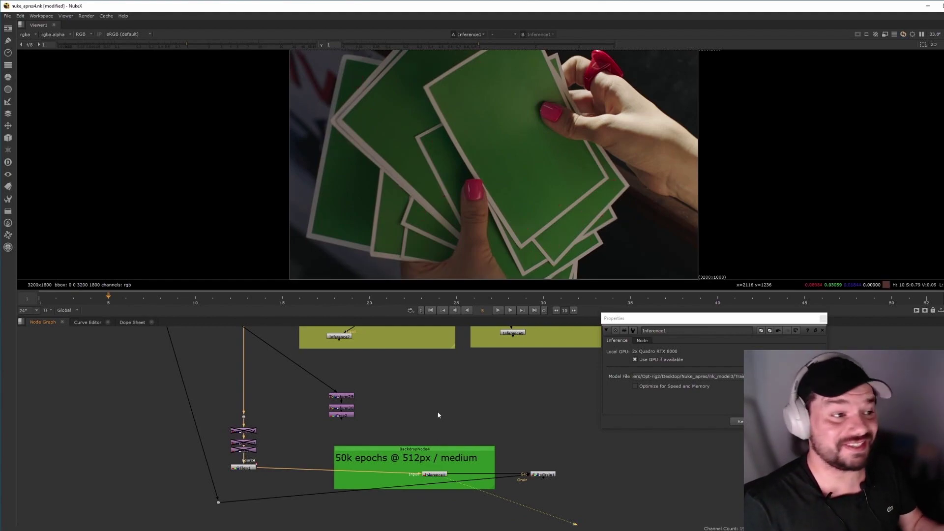
{"action": "key", "text": "Right"}
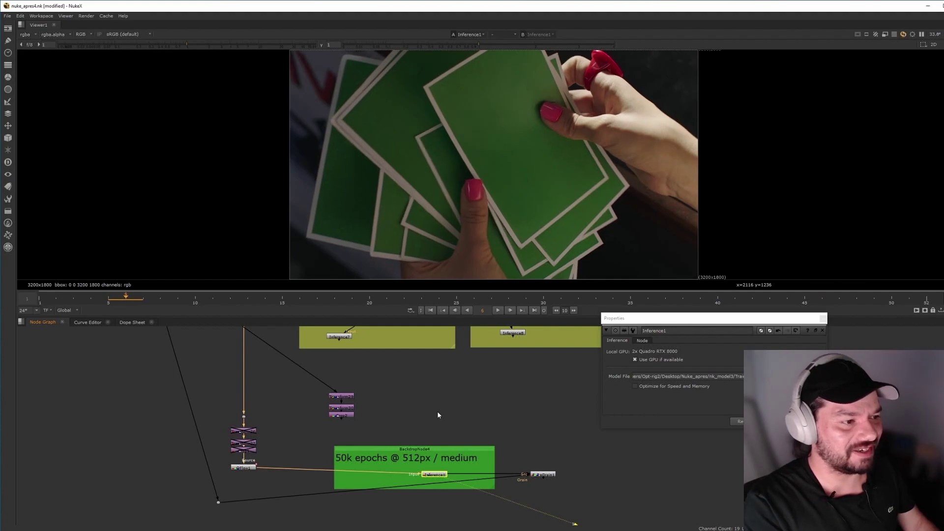
- Examine Inference1's output up close on frame 6 around the card edges and the thumb
{"action": "scroll", "coordinate": [454, 157], "scroll_direction": "up", "scroll_amount": 4}
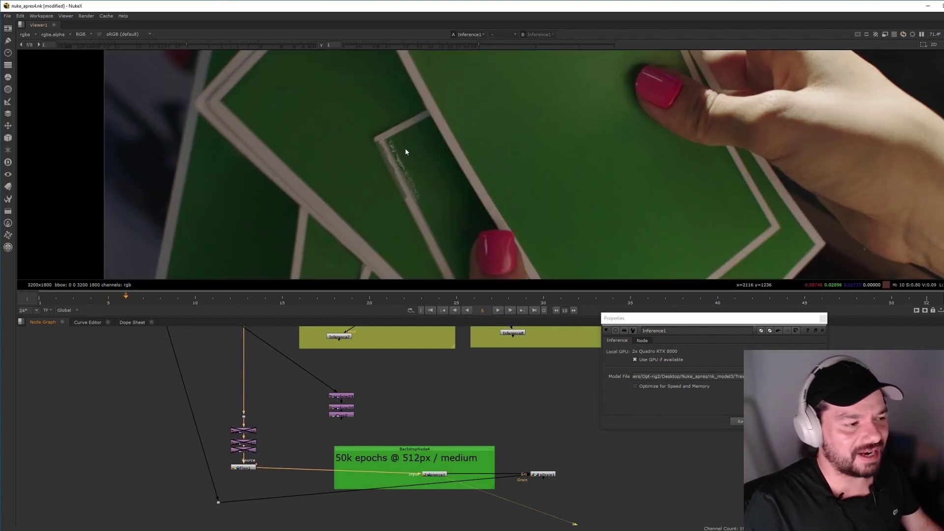
{"action": "middle_click_drag", "start_coordinate": [613, 168], "coordinate": [544, 260]}
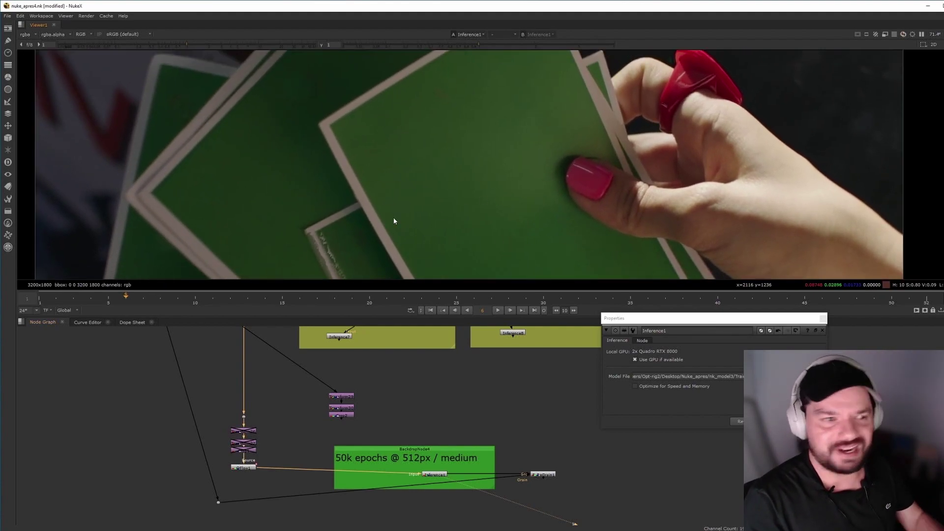
{"action": "middle_click_drag", "start_coordinate": [591, 180], "coordinate": [556, 123]}
{"action": "middle_click_drag", "start_coordinate": [508, 242], "coordinate": [423, 212]}
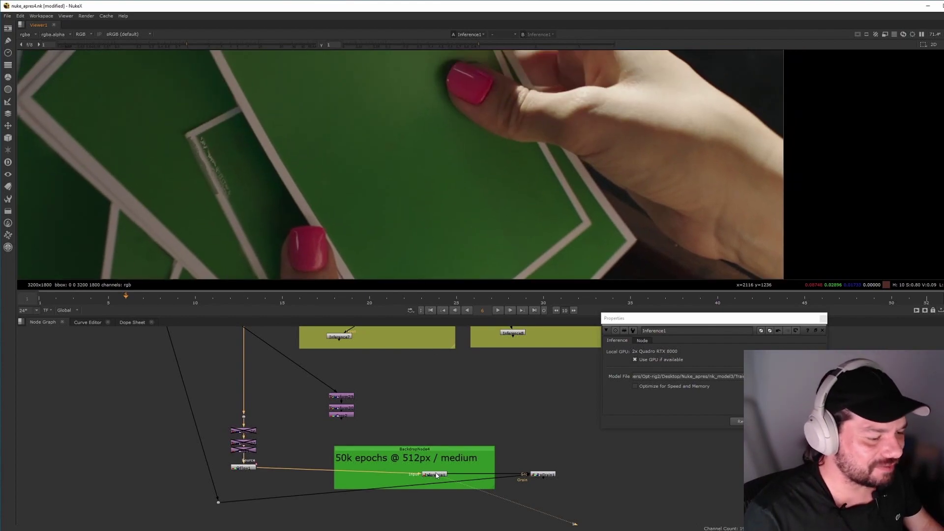
{"action": "middle_click_drag", "start_coordinate": [327, 172], "coordinate": [396, 165], "text": "alt"}
{"action": "middle_click_drag", "start_coordinate": [470, 134], "coordinate": [368, 240]}
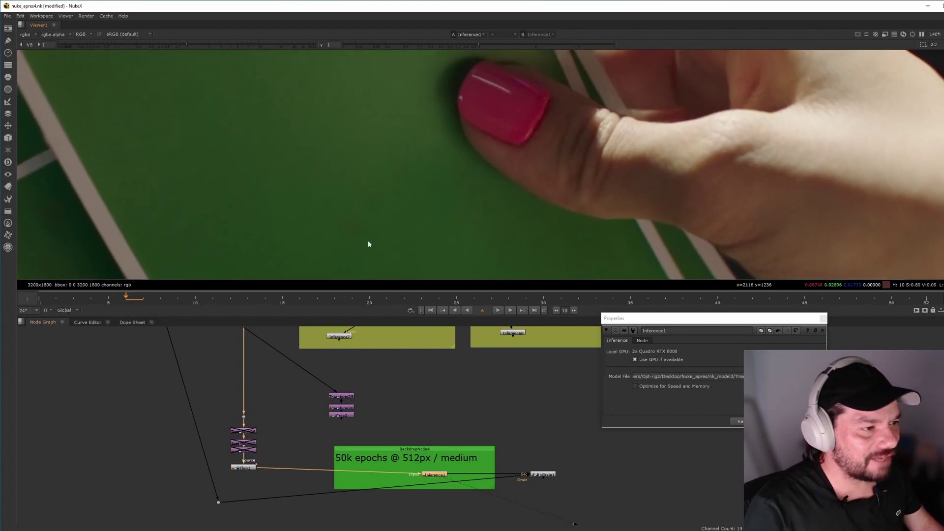
- Toggle Inference1 off and on to compare the marker area beside the thumb on frame 6, leaving the node enabled
{"action": "key", "text": "d"}
{"action": "key", "text": "d"}
{"action": "key", "text": "d"}
{"action": "scroll", "coordinate": [354, 235], "scroll_direction": "up", "scroll_amount": 5}
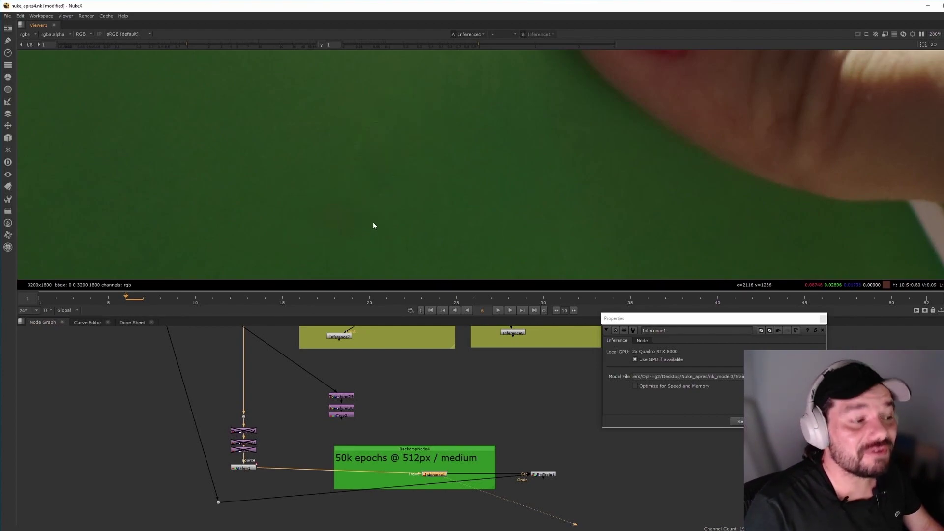
{"action": "scroll", "coordinate": [396, 223], "scroll_direction": "down", "scroll_amount": 1}
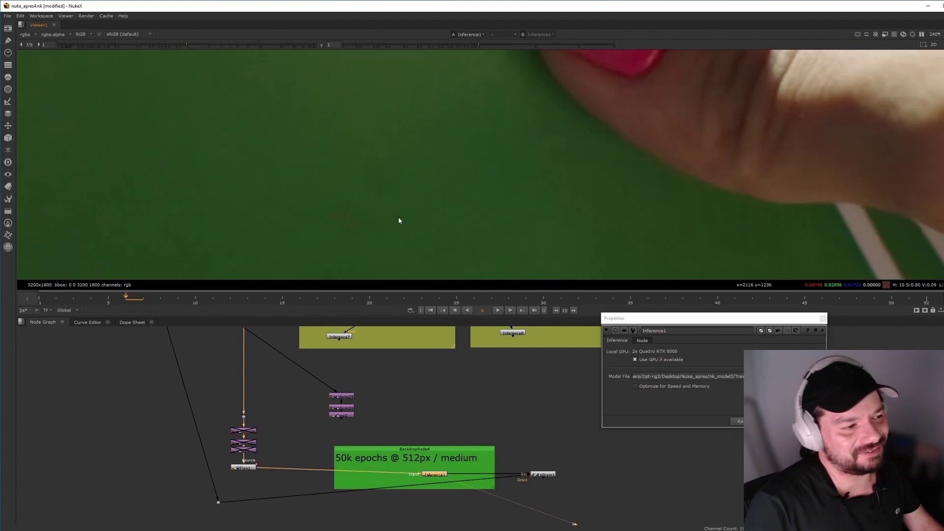
{"action": "scroll", "coordinate": [400, 221], "scroll_direction": "down", "scroll_amount": 4}
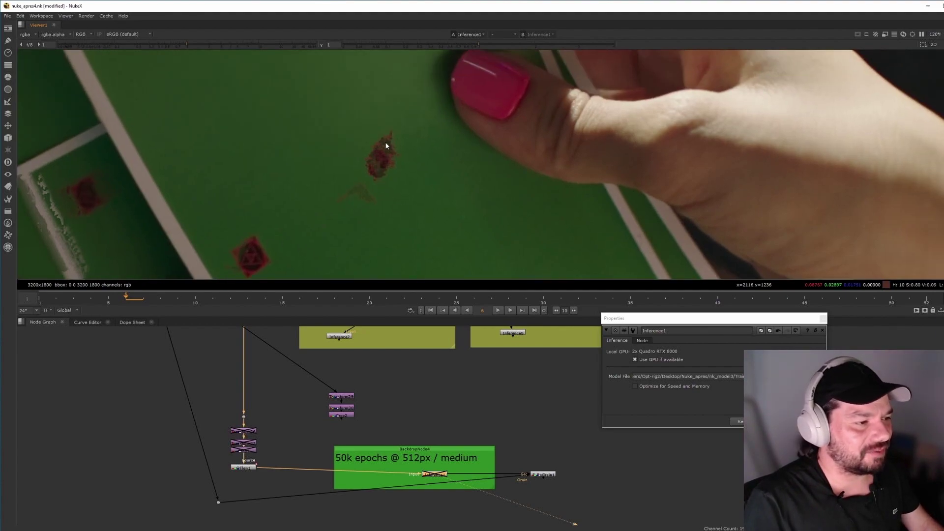
{"action": "key", "text": "d"}
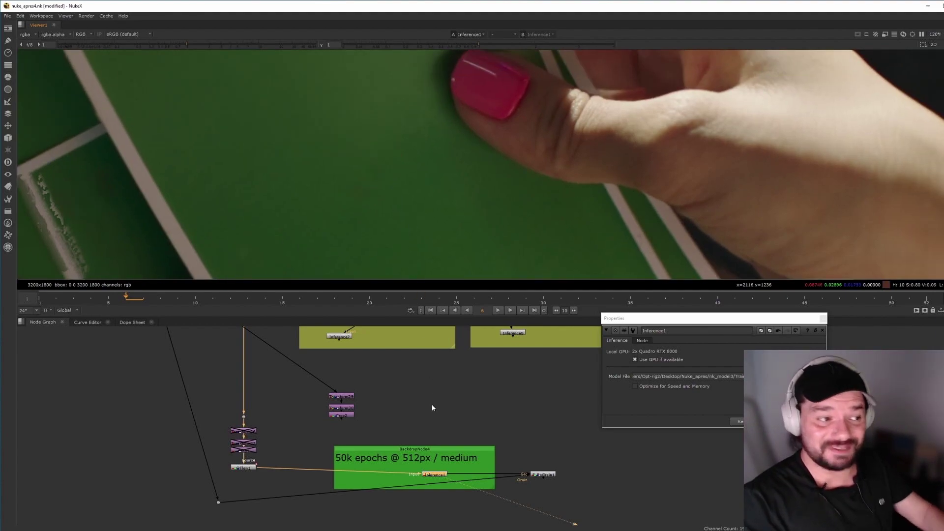
- View the F_ReGrain output at close range and as a full frame, and follow its connections in the node graph
{"action": "left_click", "coordinate": [545, 475]}
{"action": "key", "text": "1"}
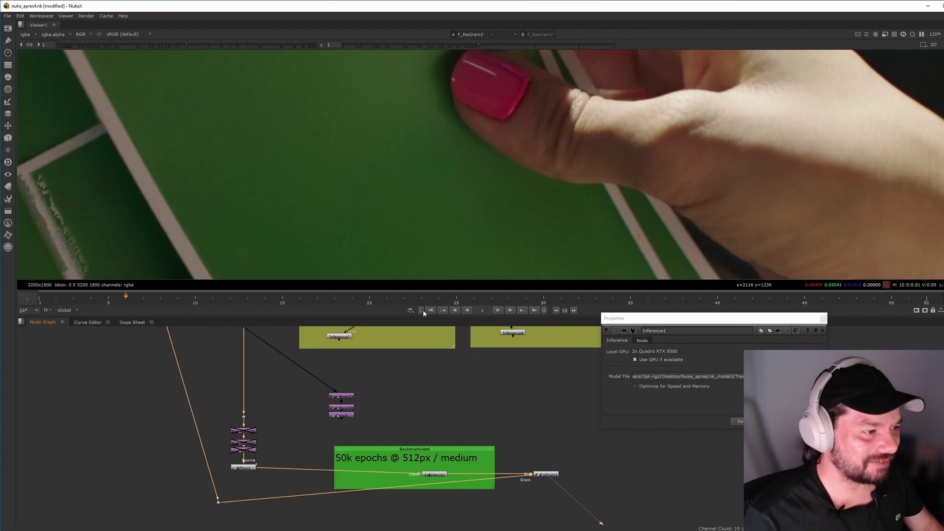
{"action": "middle_click_drag", "start_coordinate": [230, 328], "coordinate": [386, 451]}
{"action": "middle_click_drag", "start_coordinate": [514, 516], "coordinate": [313, 335]}
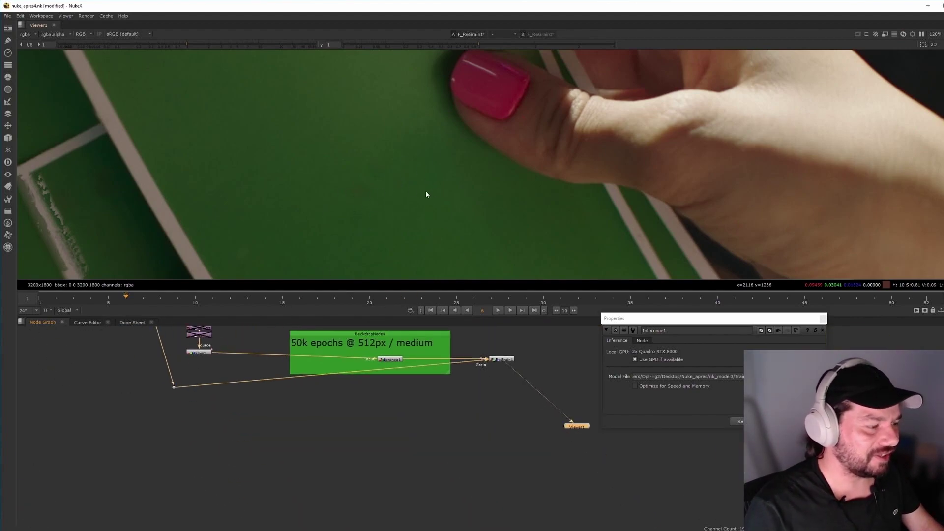
{"action": "key", "text": "f"}
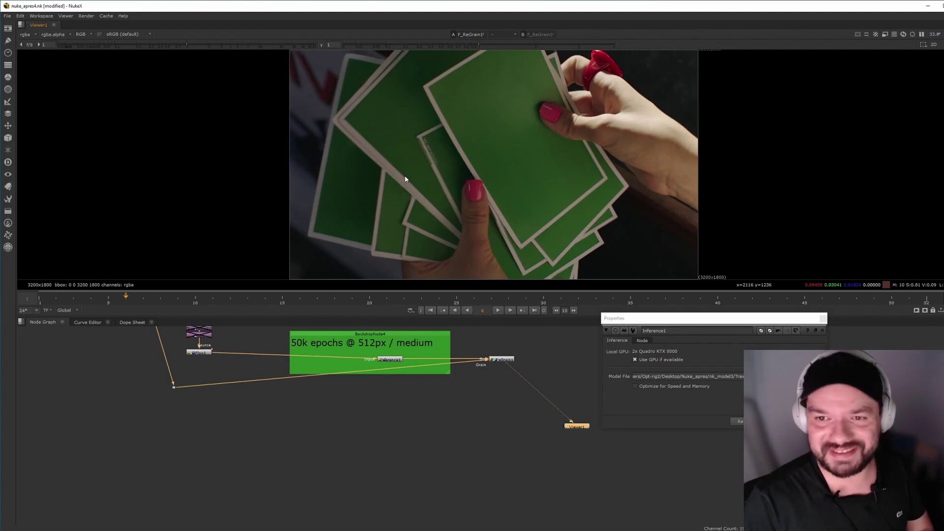
- Enable the three disabled nodes stacked above OFlow1
{"action": "middle_click_drag", "start_coordinate": [356, 402], "coordinate": [412, 500]}
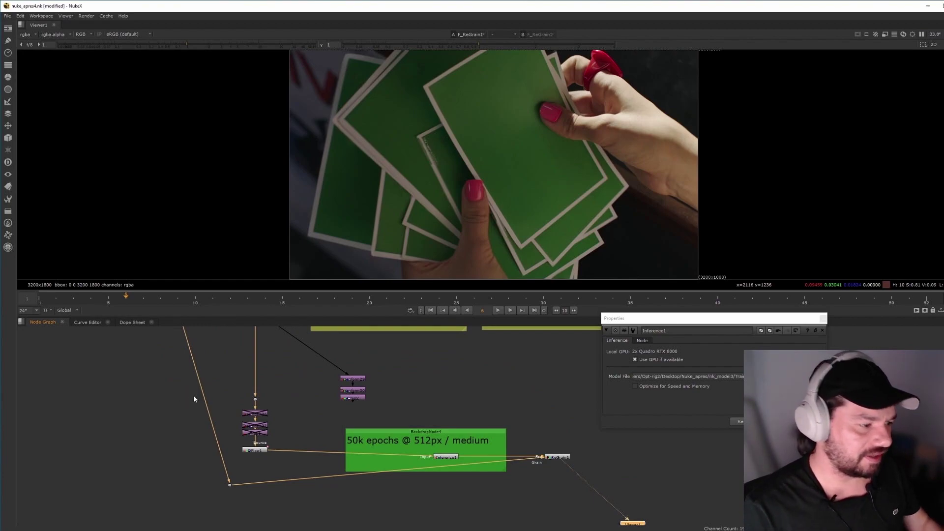
{"action": "left_click_drag", "start_coordinate": [290, 397], "coordinate": [225, 448]}
{"action": "key", "text": "d"}
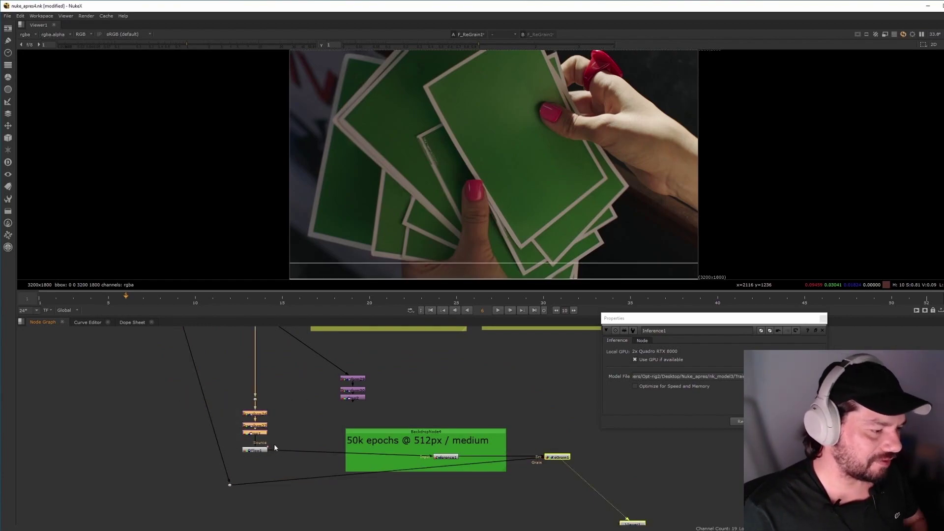
{"action": "left_click", "coordinate": [274, 445]}
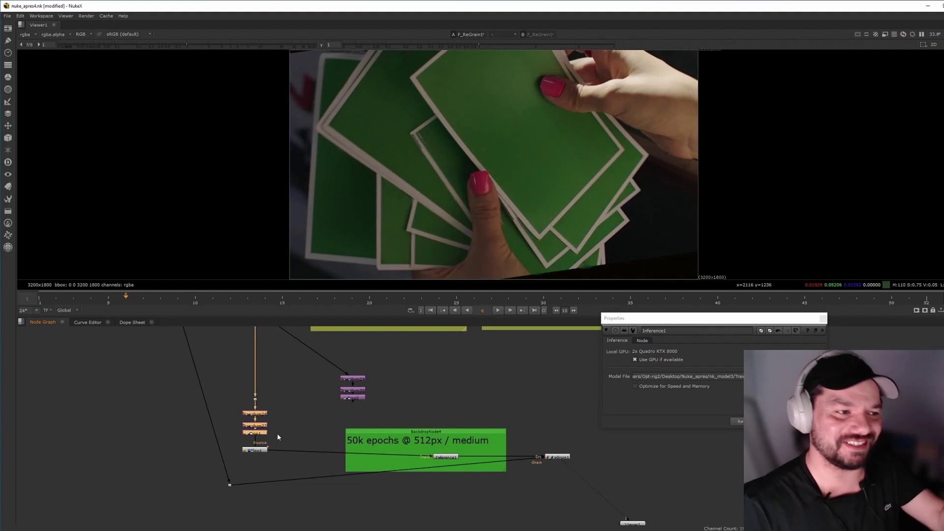
- View Inference1's output, play it from the first frame, and stop playback at frame 7
{"action": "left_click", "coordinate": [448, 458]}
{"action": "key", "text": "1"}
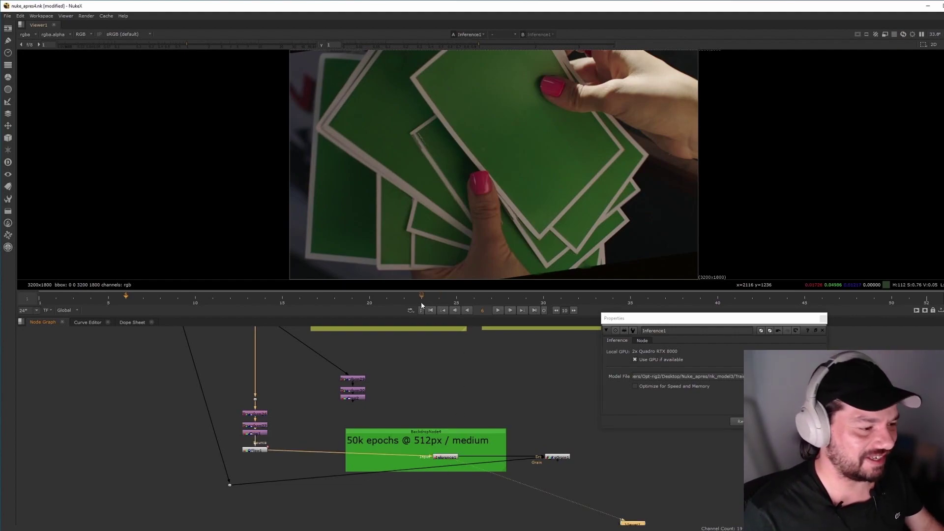
{"action": "left_click", "coordinate": [431, 310]}
{"action": "left_click", "coordinate": [498, 310]}
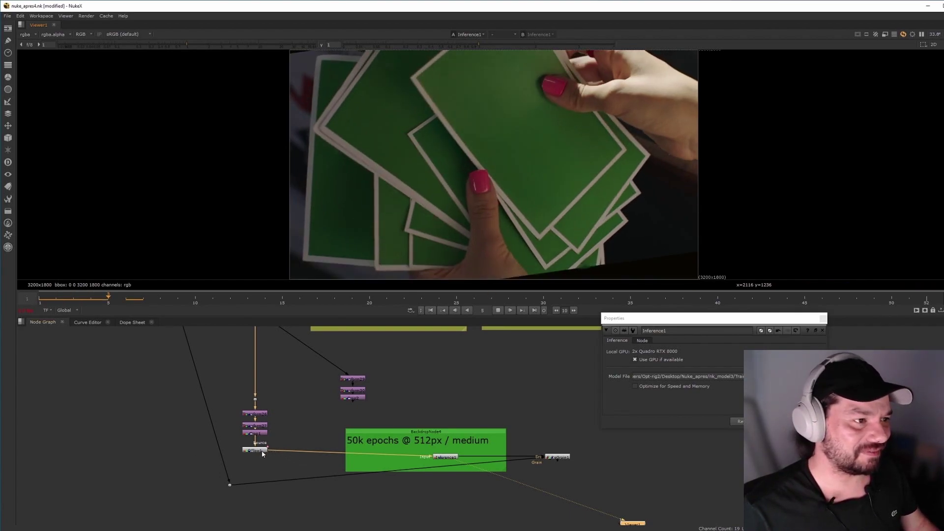
{"action": "left_click", "coordinate": [498, 311]}
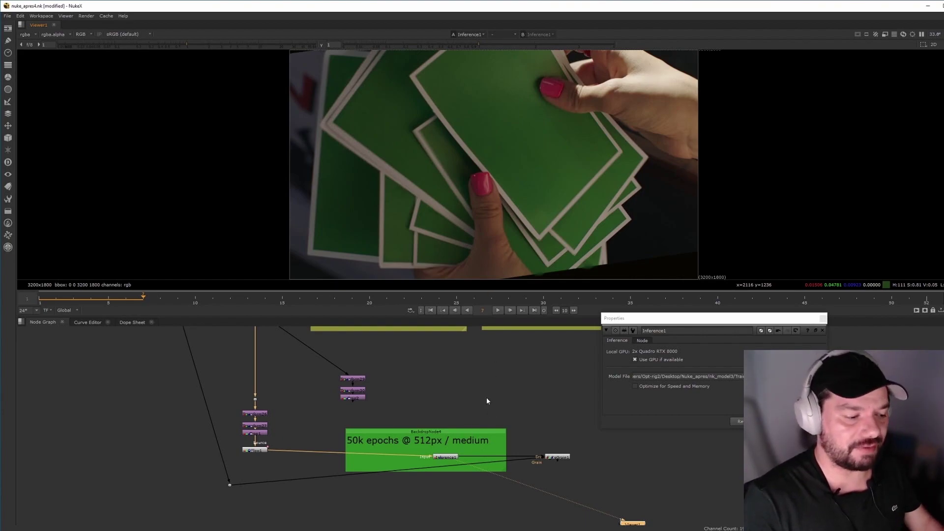
{"action": "middle_click_drag", "start_coordinate": [486, 400], "coordinate": [476, 429]}
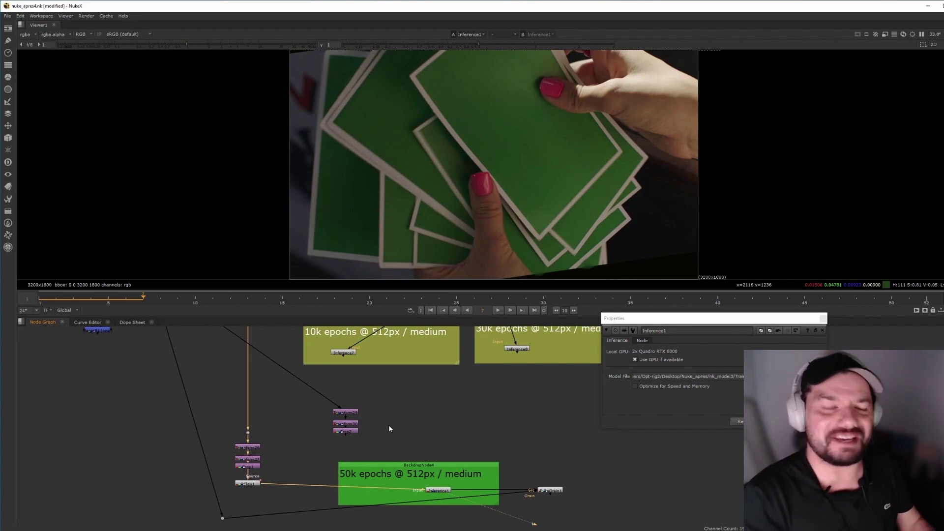
- Move the stack of purple nodes together with OFlow1 slightly upward, clear of the 50k epochs backdrop's level, and deselect them
{"action": "middle_click_drag", "start_coordinate": [425, 420], "coordinate": [501, 400]}
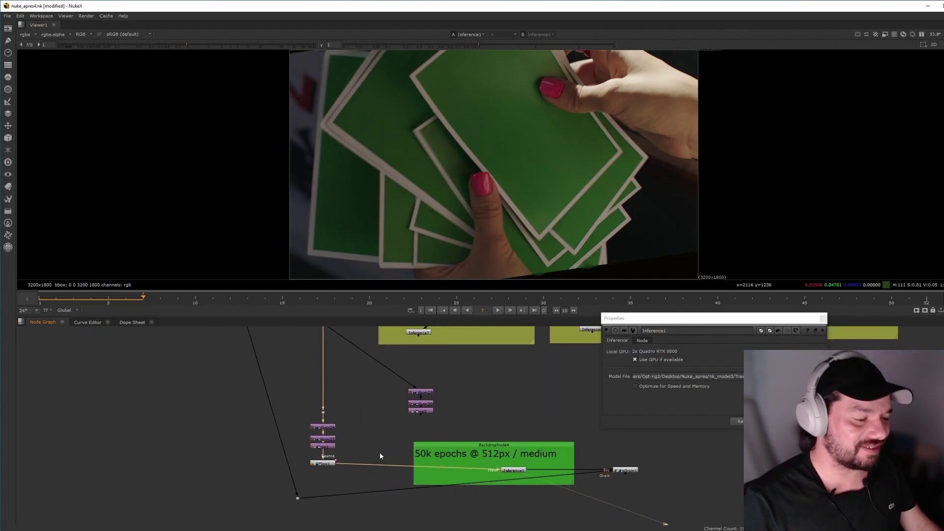
{"action": "left_click_drag", "start_coordinate": [289, 385], "coordinate": [336, 432]}
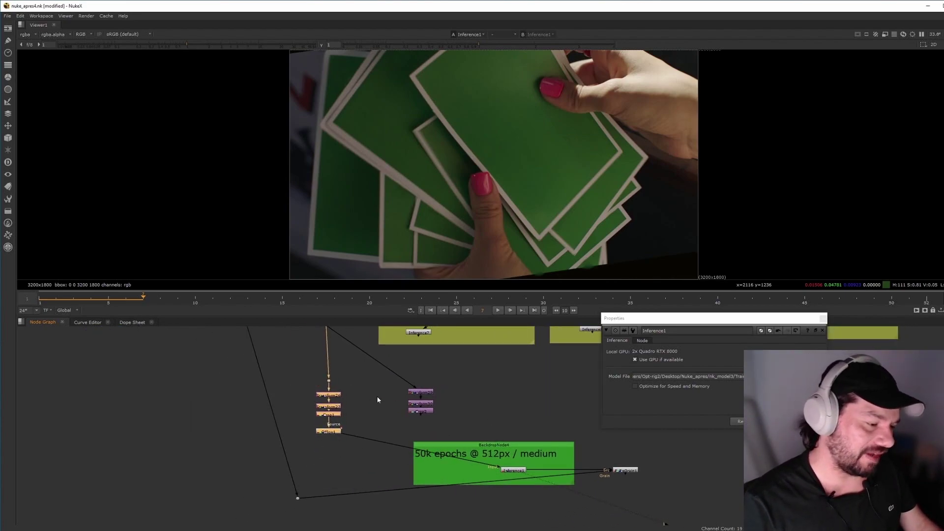
{"action": "scroll", "coordinate": [372, 429], "scroll_direction": "up", "scroll_amount": 1}
{"action": "scroll", "coordinate": [381, 394], "scroll_direction": "down", "scroll_amount": 5}
{"action": "middle_click_drag", "start_coordinate": [382, 394], "coordinate": [386, 468]}
{"action": "left_click", "coordinate": [254, 469]}
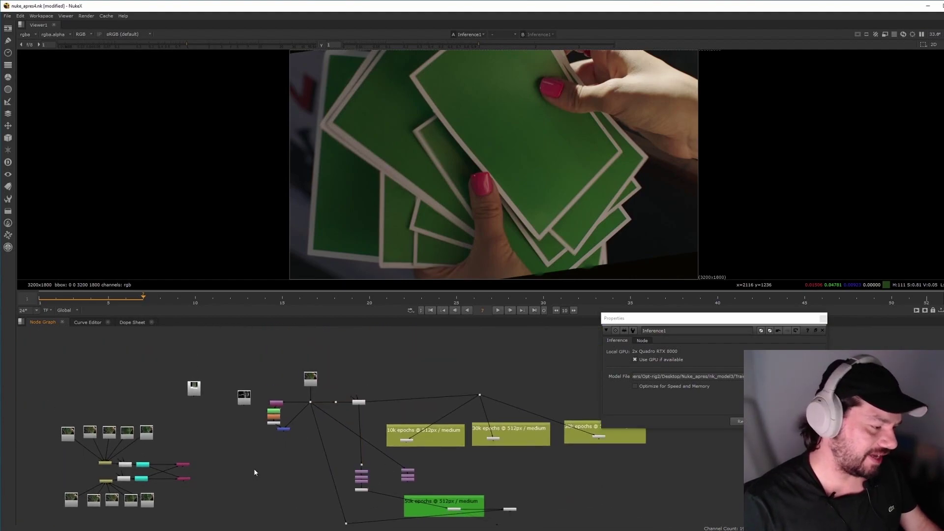
{"action": "middle_click_drag", "start_coordinate": [532, 488], "coordinate": [506, 447]}
{"action": "left_click", "coordinate": [431, 468]}
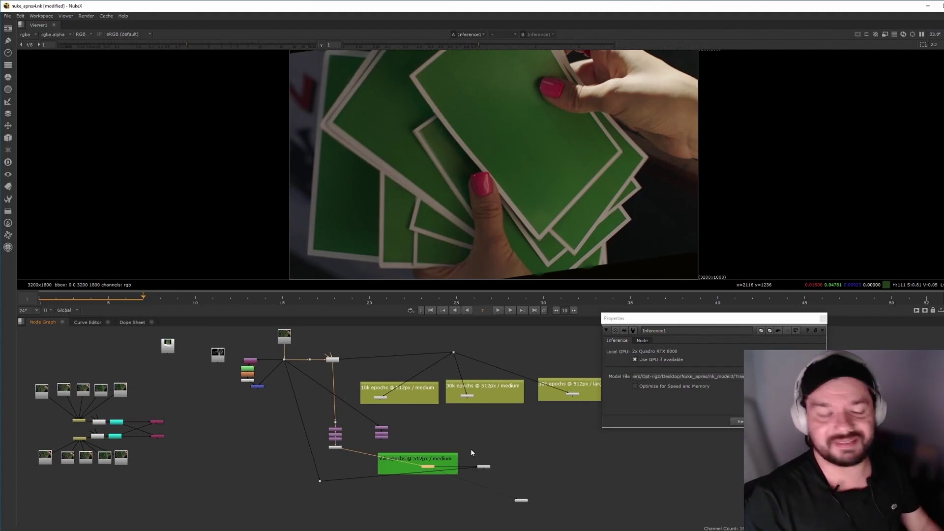
{"action": "left_click_drag", "start_coordinate": [434, 468], "coordinate": [491, 473]}
{"action": "left_click", "coordinate": [541, 470]}
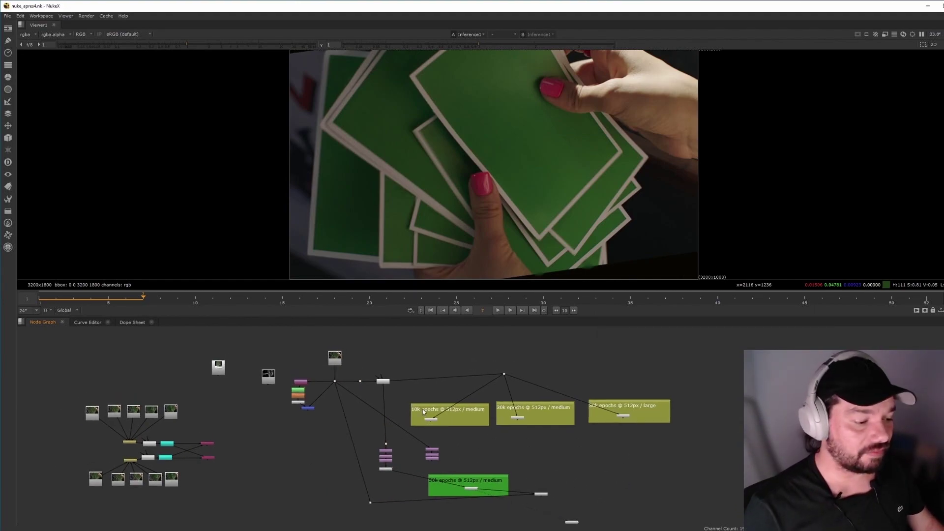
- Place a copy of the source Read node in the empty area below and view its image at close range and as a full frame
{"action": "left_click_drag", "start_coordinate": [335, 360], "coordinate": [278, 470]}
{"action": "key", "text": "1"}
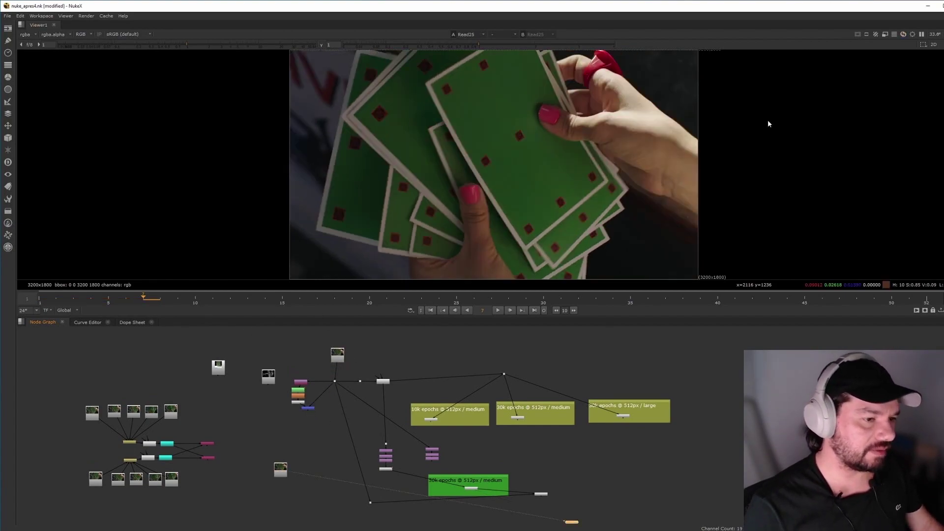
{"action": "scroll", "coordinate": [727, 121], "scroll_direction": "up", "scroll_amount": 5}
{"action": "middle_click_drag", "start_coordinate": [679, 112], "coordinate": [625, 230]}
{"action": "scroll", "coordinate": [625, 232], "scroll_direction": "up", "scroll_amount": 6}
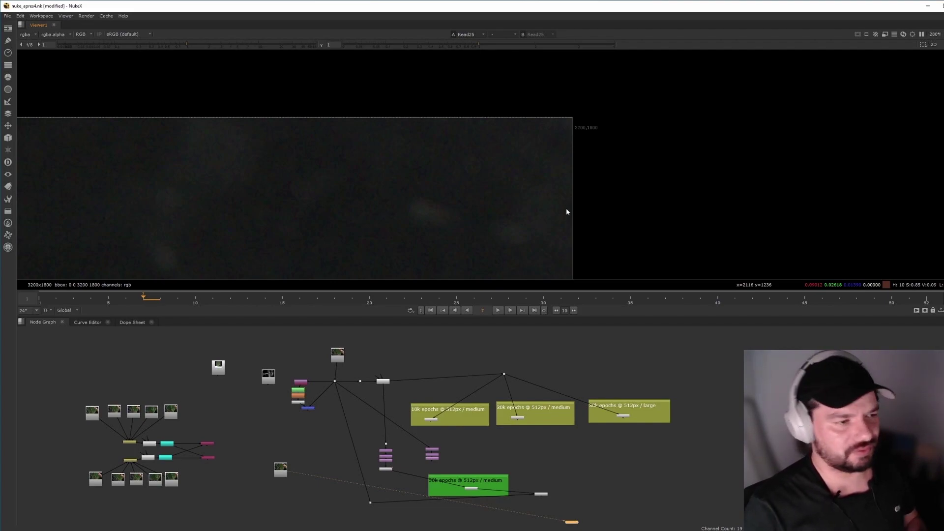
{"action": "key", "text": "f"}
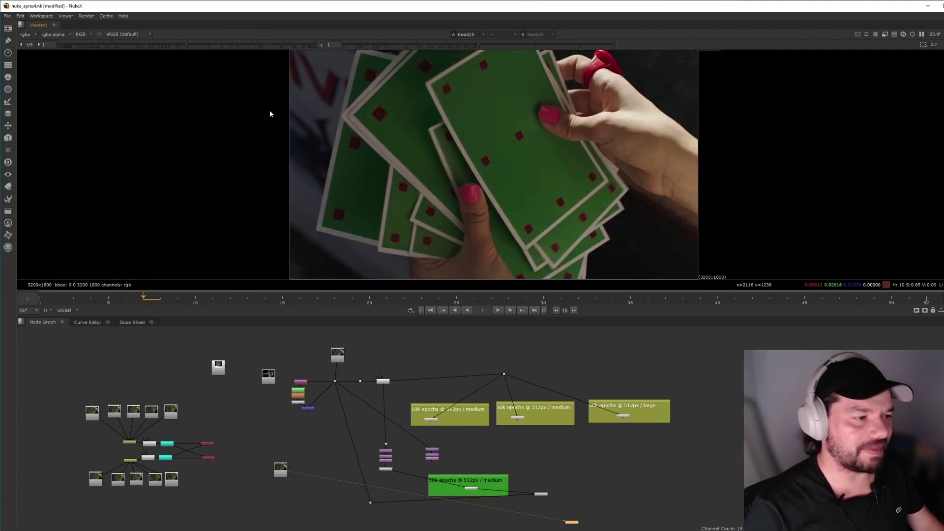
- Reposition the copied Read25 node in the free area between the training groups and the 50k epochs backdrop
{"action": "left_click_drag", "start_coordinate": [283, 470], "coordinate": [281, 471]}
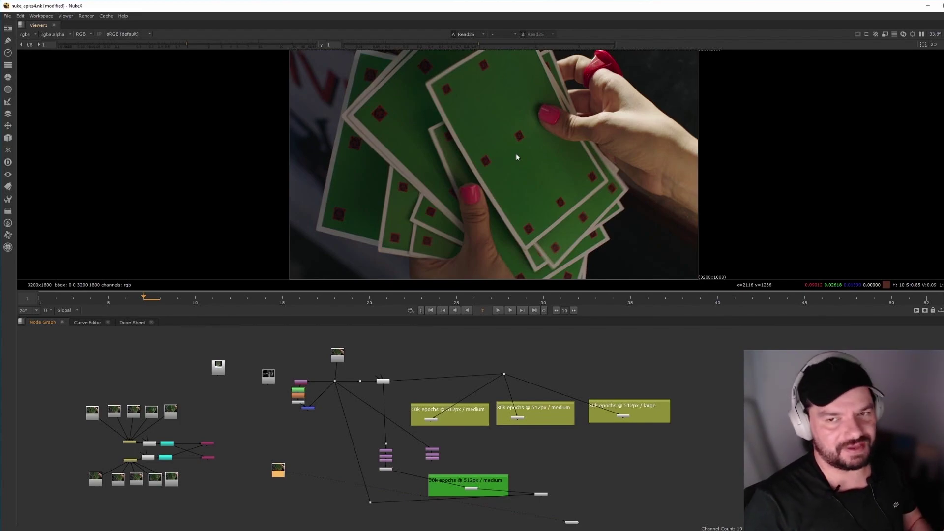
{"action": "scroll", "coordinate": [284, 463], "scroll_direction": "up", "scroll_amount": 5}
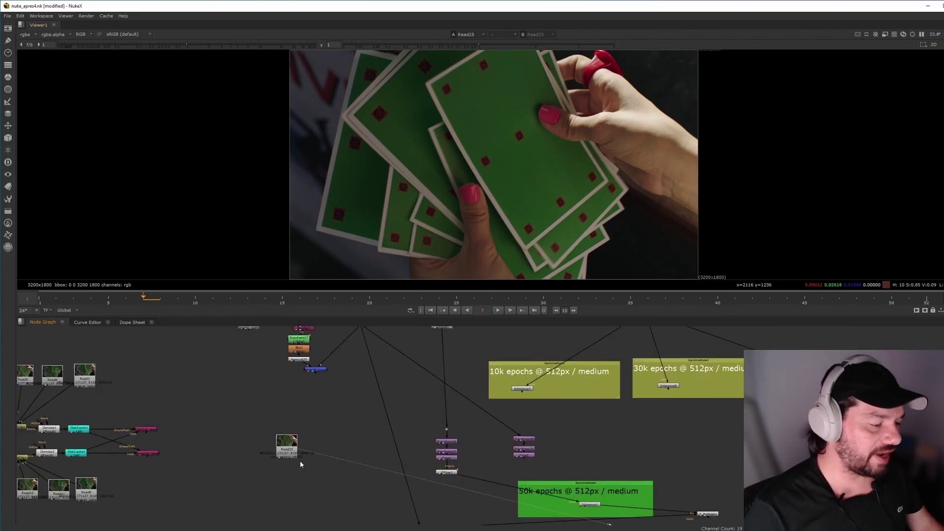
{"action": "middle_click_drag", "start_coordinate": [342, 405], "coordinate": [398, 340]}
{"action": "left_click_drag", "start_coordinate": [353, 343], "coordinate": [299, 426]}
{"action": "left_click", "coordinate": [330, 428]}
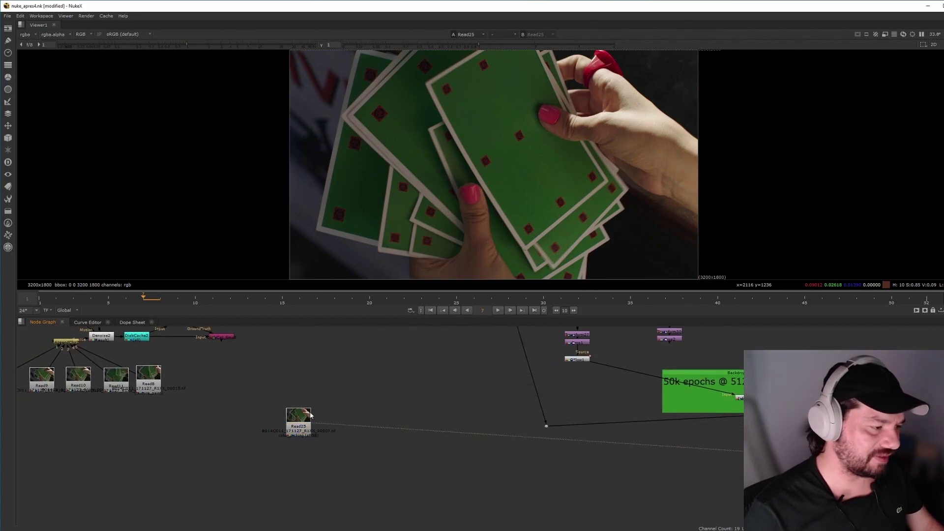
{"action": "middle_click_drag", "start_coordinate": [330, 428], "coordinate": [309, 463]}
{"action": "left_click_drag", "start_coordinate": [279, 458], "coordinate": [284, 442]}
{"action": "left_click", "coordinate": [317, 456]}
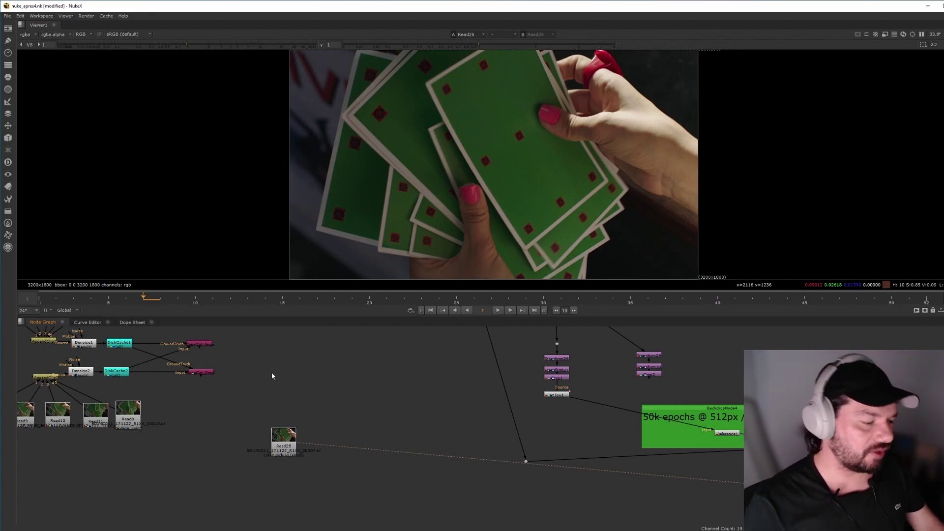
{"action": "left_click_drag", "start_coordinate": [298, 441], "coordinate": [370, 401]}
- Add a Reformat node after Read25 and set its type to scale
{"action": "scroll", "coordinate": [542, 168], "scroll_direction": "up", "scroll_amount": 3}
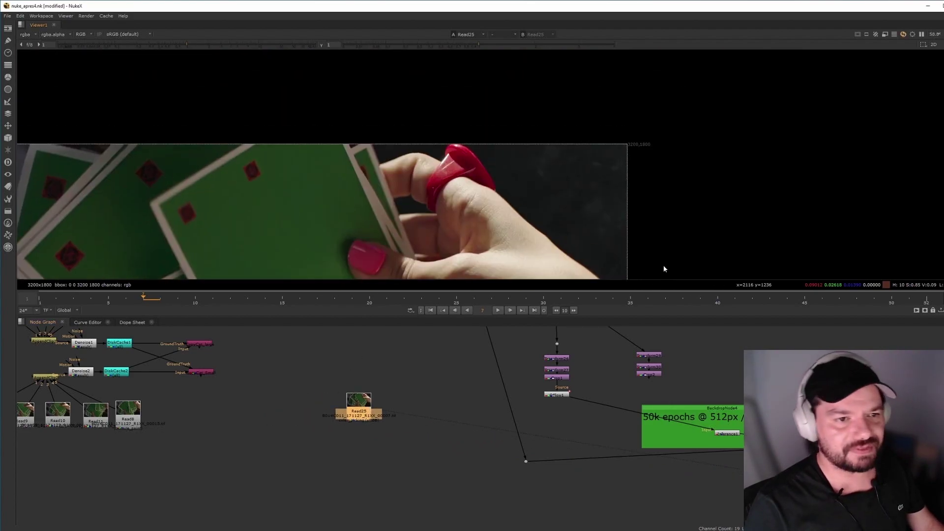
{"action": "scroll", "coordinate": [663, 265], "scroll_direction": "up", "scroll_amount": 4}
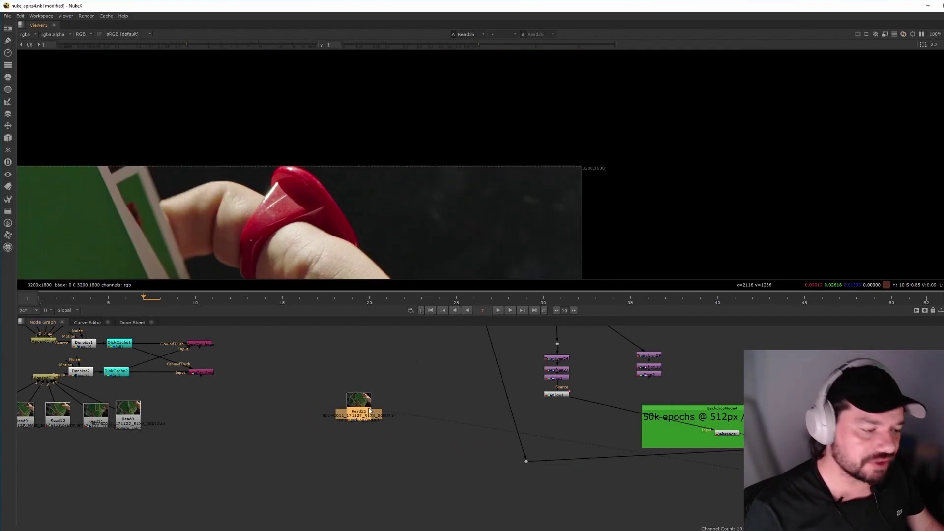
{"action": "left_click_drag", "start_coordinate": [359, 408], "coordinate": [373, 401]}
{"action": "key", "text": "Tab"}
{"action": "key", "text": "Escape"}
{"action": "key", "text": "Tab"}
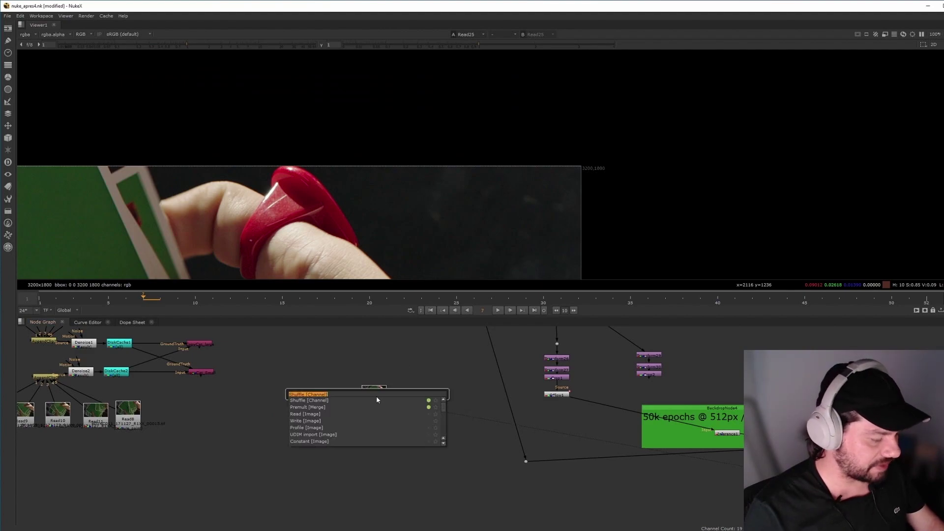
{"action": "type", "text": "REF"}
{"action": "left_click", "coordinate": [324, 407]}
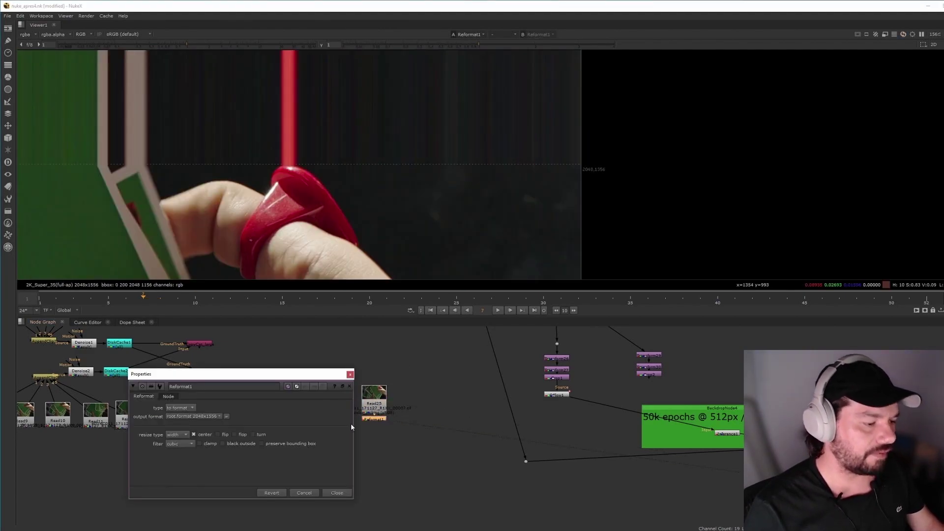
{"action": "left_click", "coordinate": [192, 408]}
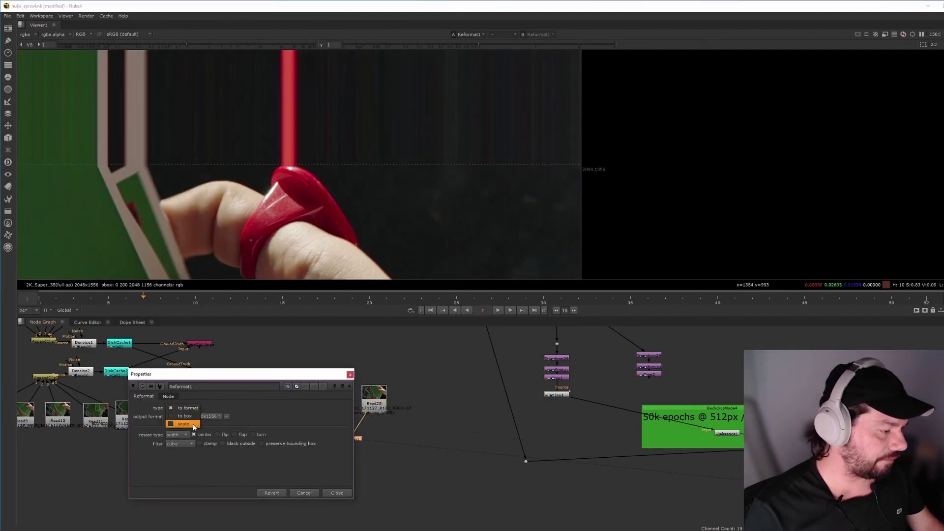
{"action": "left_click", "coordinate": [194, 424]}
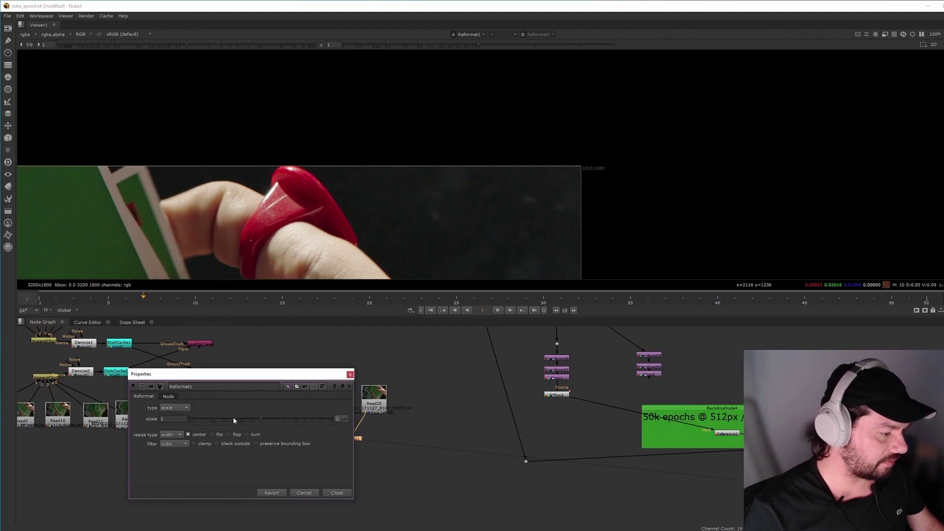
- Try a scale of -2 and other trial values on the Reformat node
{"action": "left_click_drag", "start_coordinate": [180, 419], "coordinate": [146, 415]}
{"action": "type", "text": "-2"}
{"action": "key", "text": "Return"}
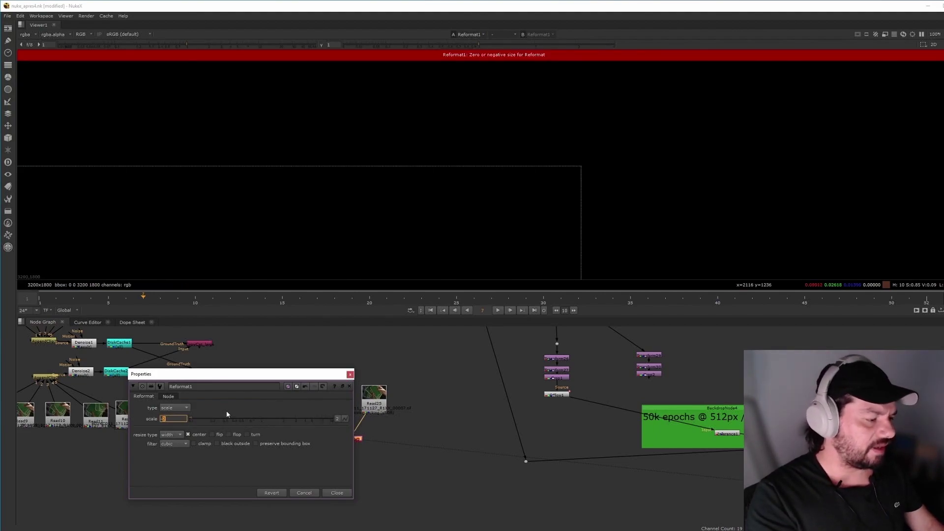
{"action": "type", "text": ".2"}
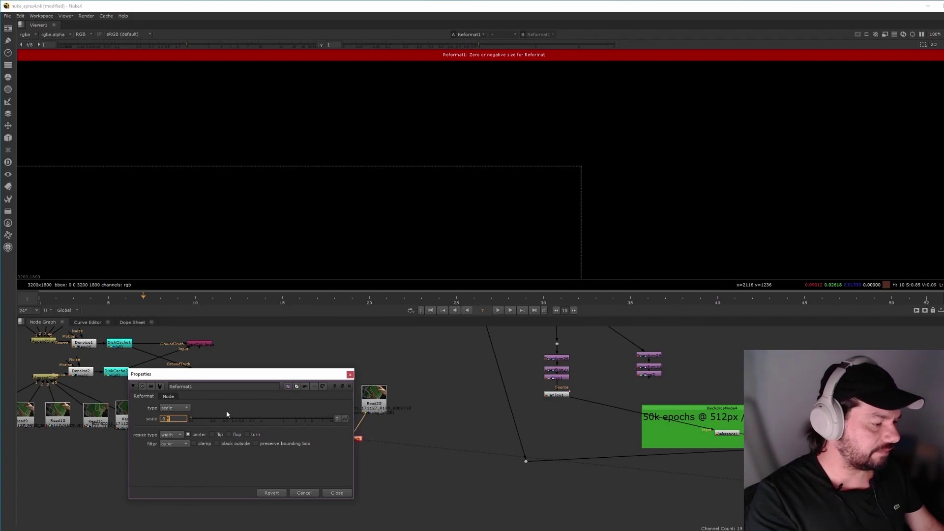
{"action": "left_click_drag", "start_coordinate": [202, 419], "coordinate": [165, 419]}
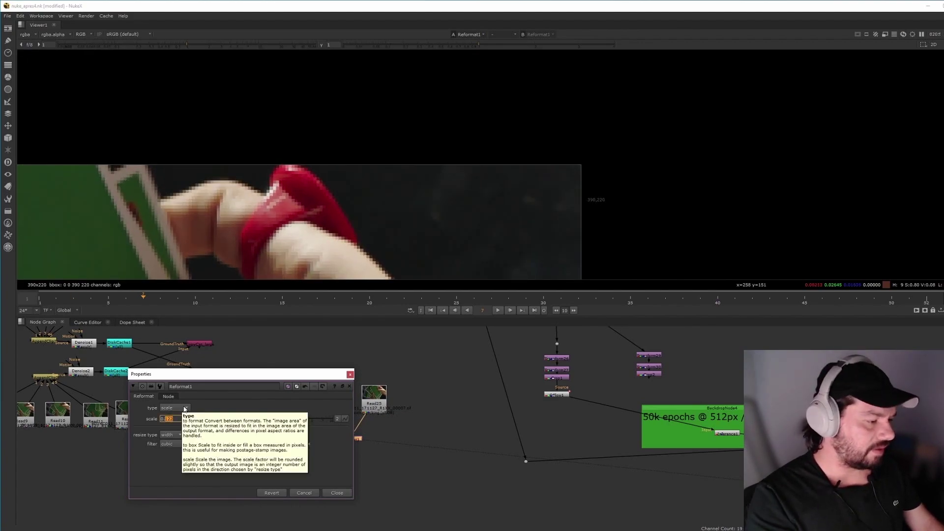
{"action": "key", "text": "Up"}
{"action": "key", "text": "Up"}
{"action": "key", "text": "Up"}
{"action": "key", "text": "Up"}
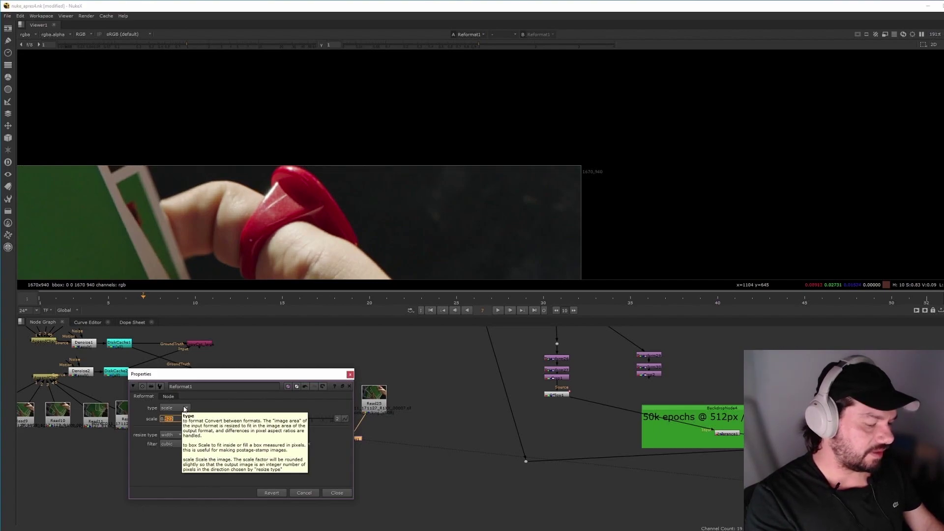
- Set the Reformat node's scale to 0.5
{"action": "type", "text": "0.5"}
{"action": "key", "text": "Return"}
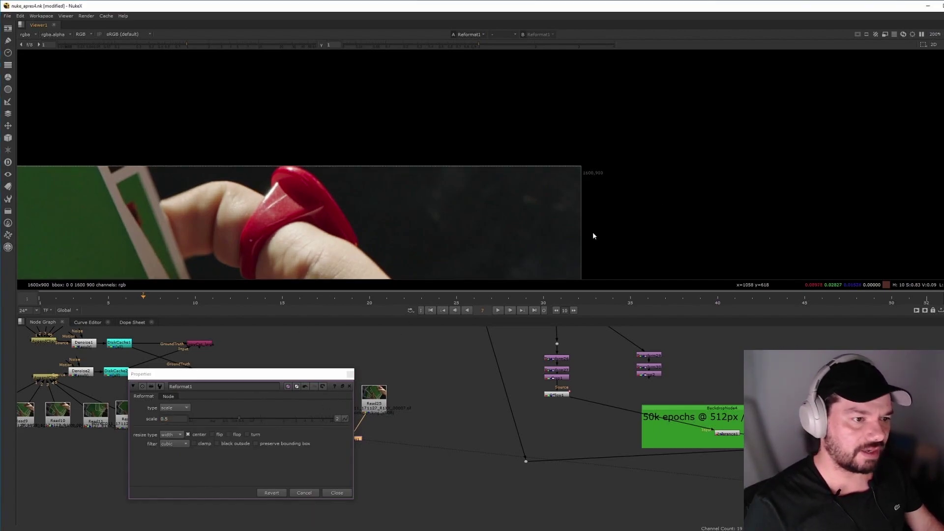
{"action": "left_click", "coordinate": [369, 442]}
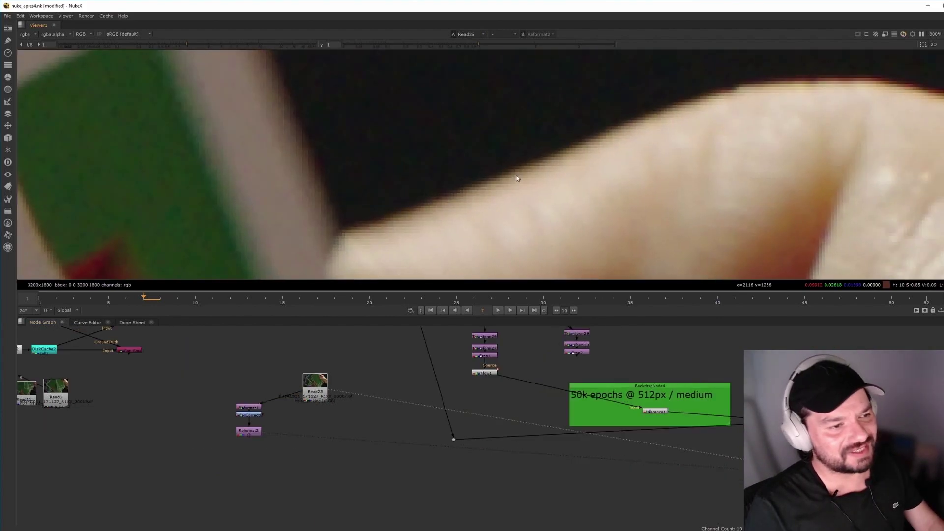
- Compare the original Read25 image with Reformat2's output, examining edge detail near the fingers and the frame's upper corner
{"action": "key", "text": "2"}
{"action": "middle_click_drag", "start_coordinate": [298, 166], "coordinate": [660, 123]}
{"action": "key", "text": "1"}
{"action": "key", "text": "2"}
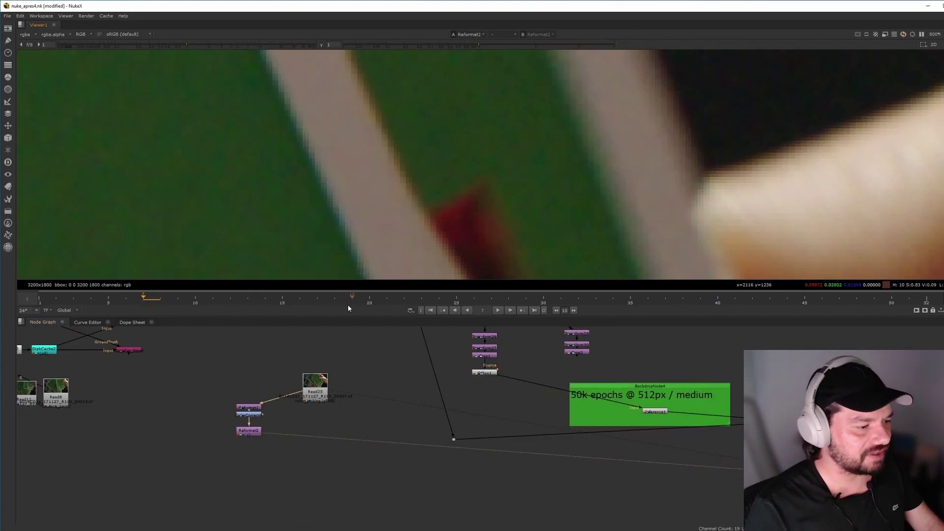
{"action": "middle_click_drag", "start_coordinate": [717, 117], "coordinate": [490, 194]}
{"action": "key", "text": "f"}
{"action": "middle_click_drag", "start_coordinate": [747, 88], "coordinate": [602, 236]}
{"action": "scroll", "coordinate": [562, 196], "scroll_direction": "up", "scroll_amount": 6}
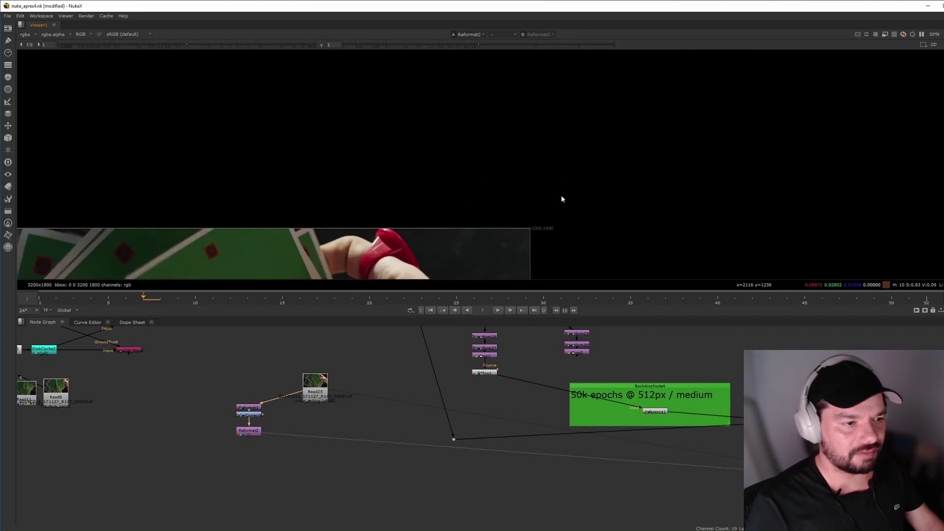
- View the ColorCorrect node's output as a full frame, followed by Reformat2's output
{"action": "key", "text": "Up"}
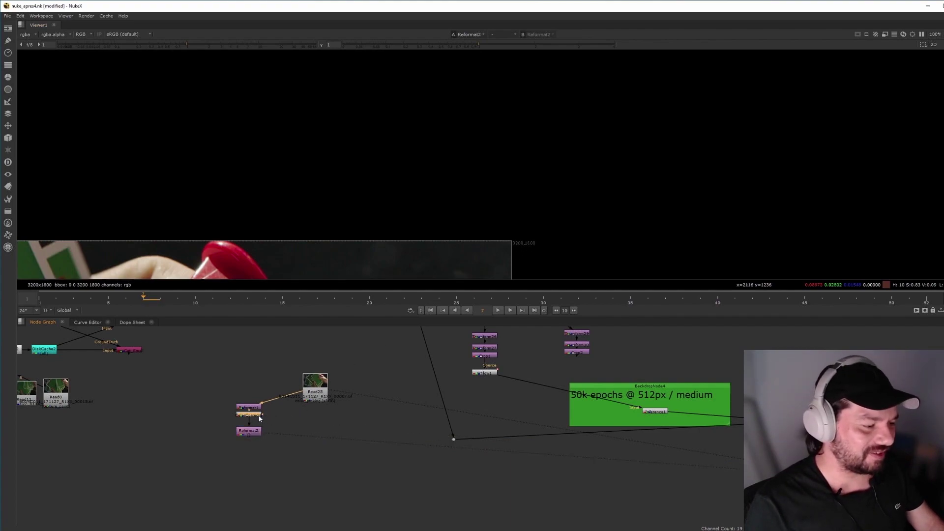
{"action": "key", "text": "f"}
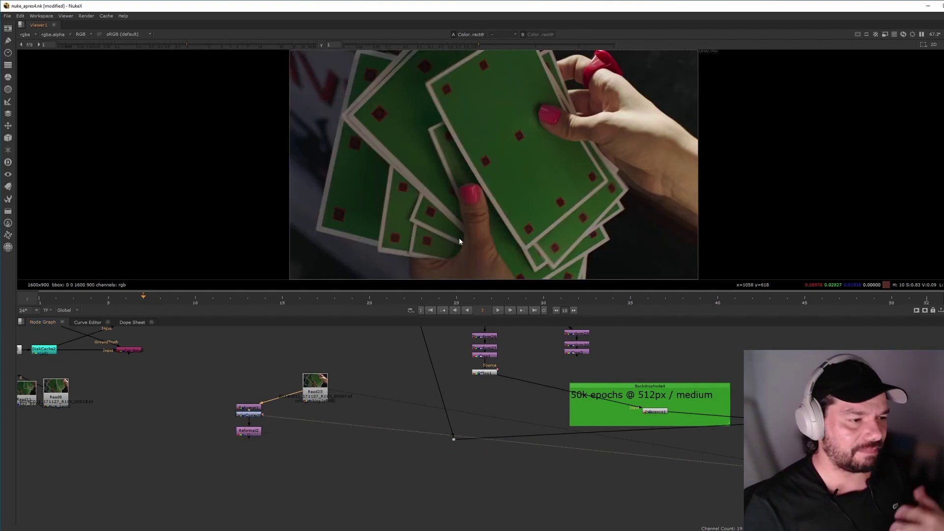
{"action": "left_click", "coordinate": [246, 431]}
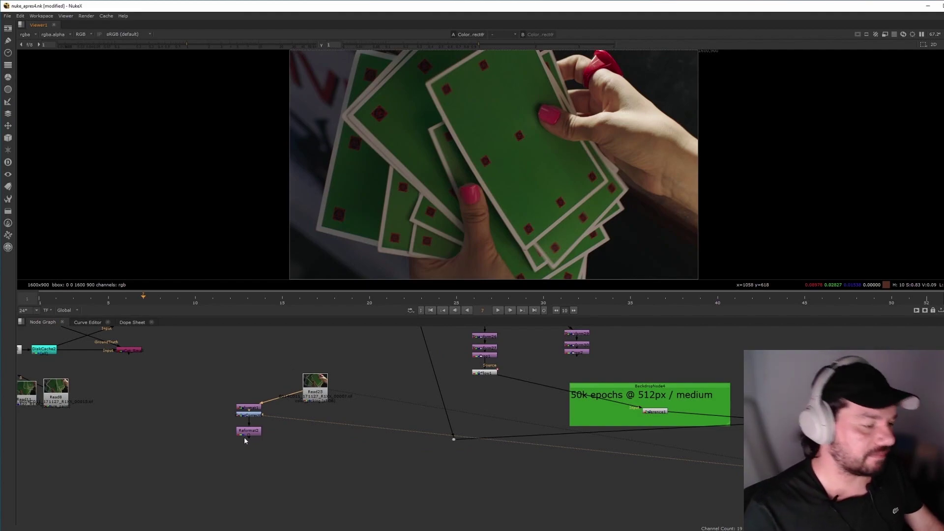
{"action": "key", "text": "1"}
- Add a CopyCat node below Read25, connecting Read25 as GroundTruth and Reformat2 as Input, and align it under the Read node
{"action": "left_click_drag", "start_coordinate": [315, 383], "coordinate": [304, 393]}
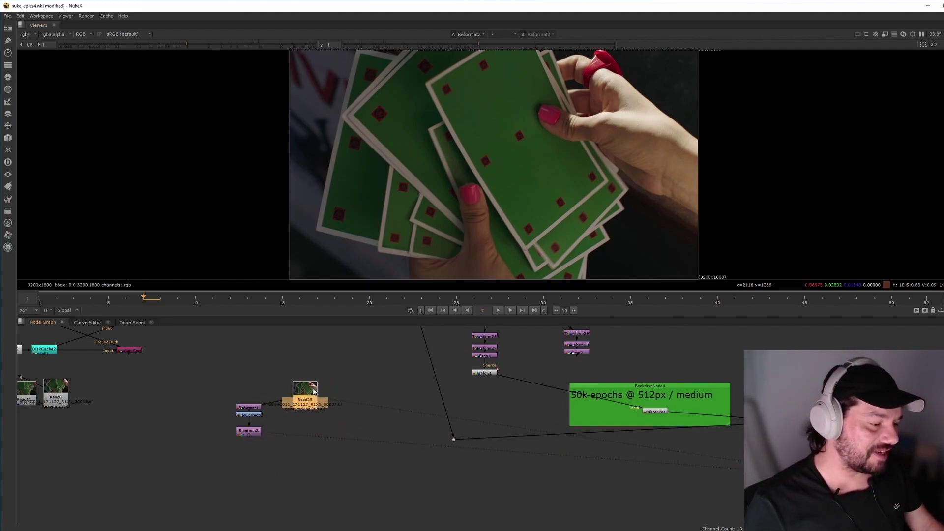
{"action": "left_click", "coordinate": [288, 449]}
{"action": "key", "text": "Tab"}
{"action": "type", "text": "coy"}
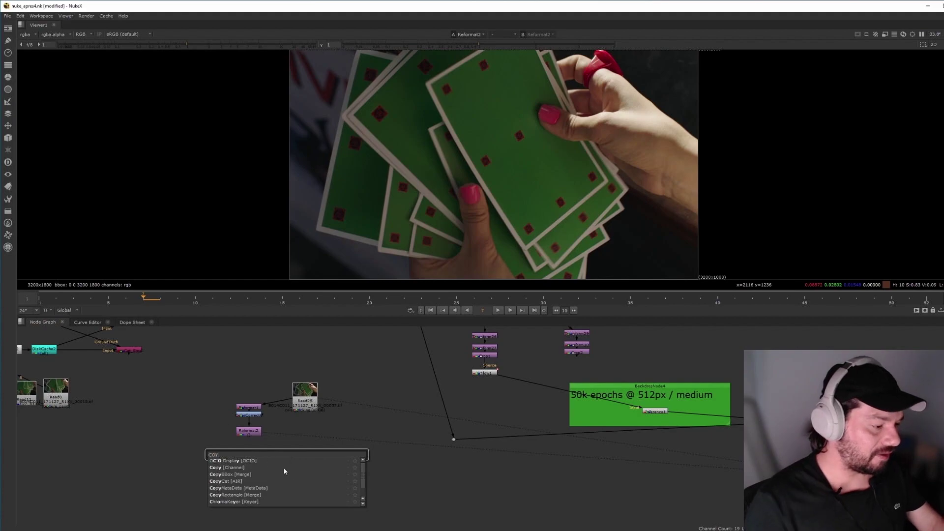
{"action": "left_click", "coordinate": [238, 481]}
{"action": "middle_click_drag", "start_coordinate": [324, 445], "coordinate": [422, 420]}
{"action": "scroll", "coordinate": [444, 408], "scroll_direction": "up", "scroll_amount": 2}
{"action": "left_click_drag", "start_coordinate": [430, 451], "coordinate": [441, 381]}
{"action": "left_click_drag", "start_coordinate": [450, 447], "coordinate": [338, 424]}
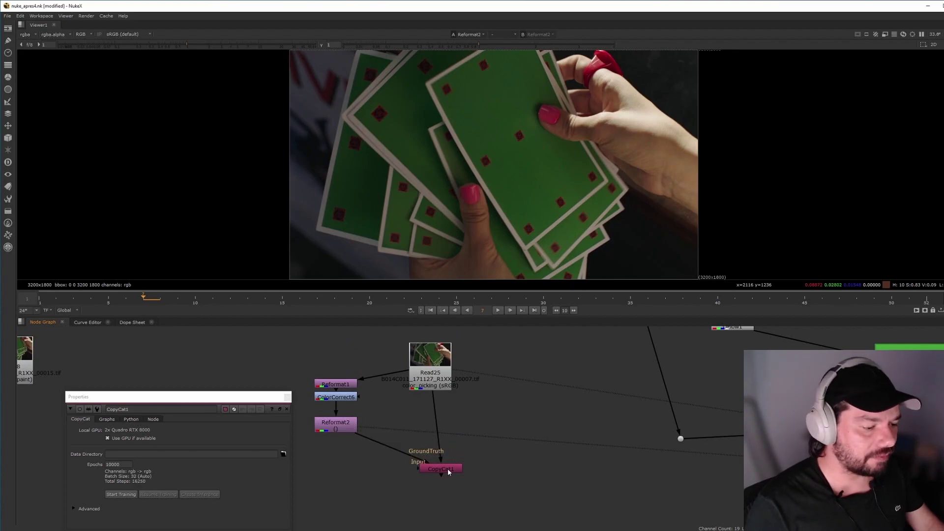
{"action": "left_click_drag", "start_coordinate": [447, 468], "coordinate": [437, 453]}
- View CopyCat1's output at close range and as a full frame, and move its properties window fully into view
{"action": "key", "text": "1"}
{"action": "scroll", "coordinate": [550, 176], "scroll_direction": "up", "scroll_amount": 8}
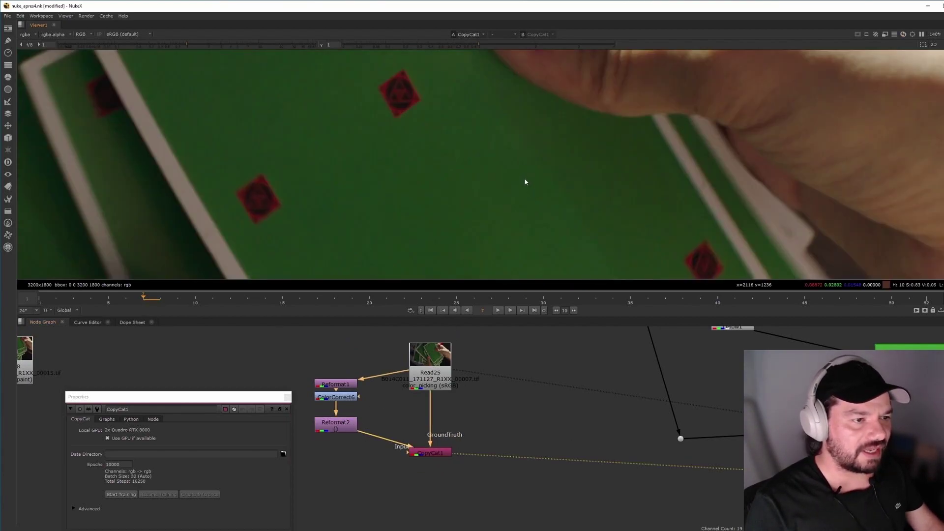
{"action": "key", "text": "f"}
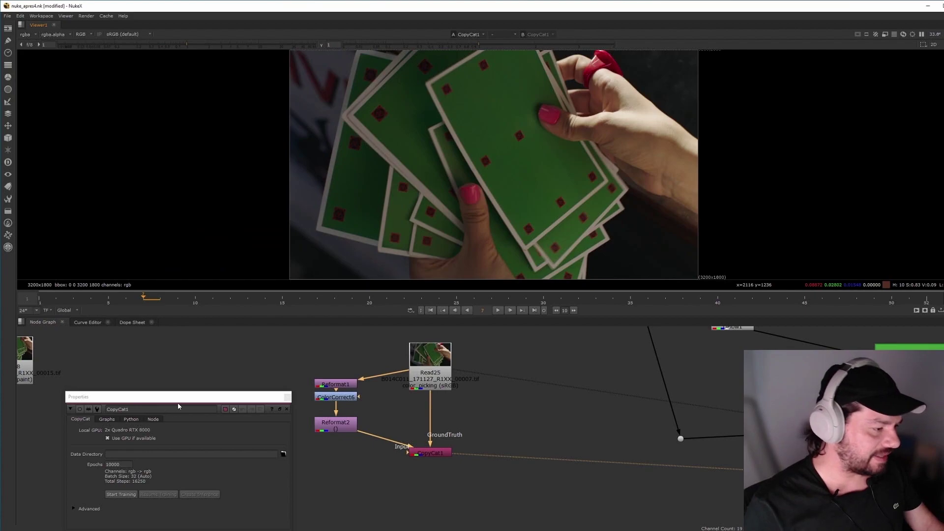
{"action": "left_click_drag", "start_coordinate": [188, 396], "coordinate": [172, 335]}
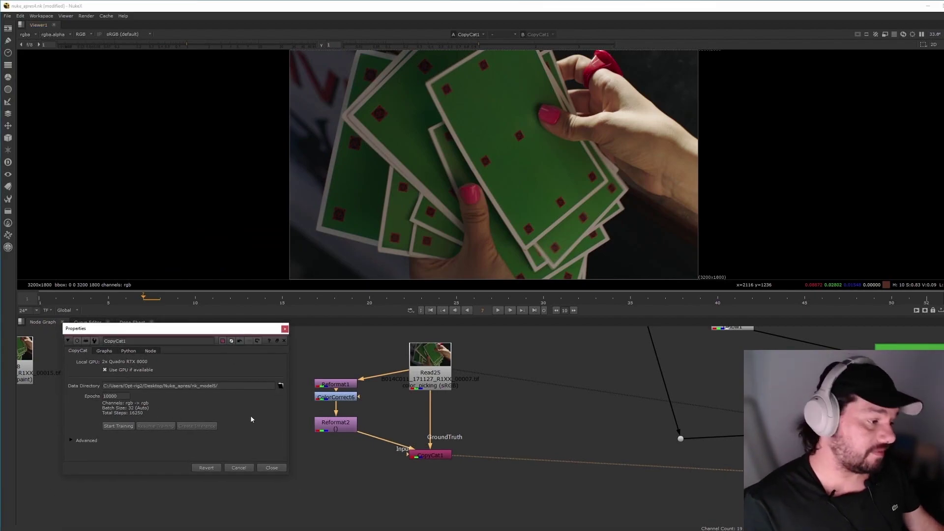
- Compare Read25's original image with Reformat2's and CopyCat1's outputs at close range on a red diamond marker
{"action": "left_click_drag", "start_coordinate": [435, 455], "coordinate": [436, 463]}
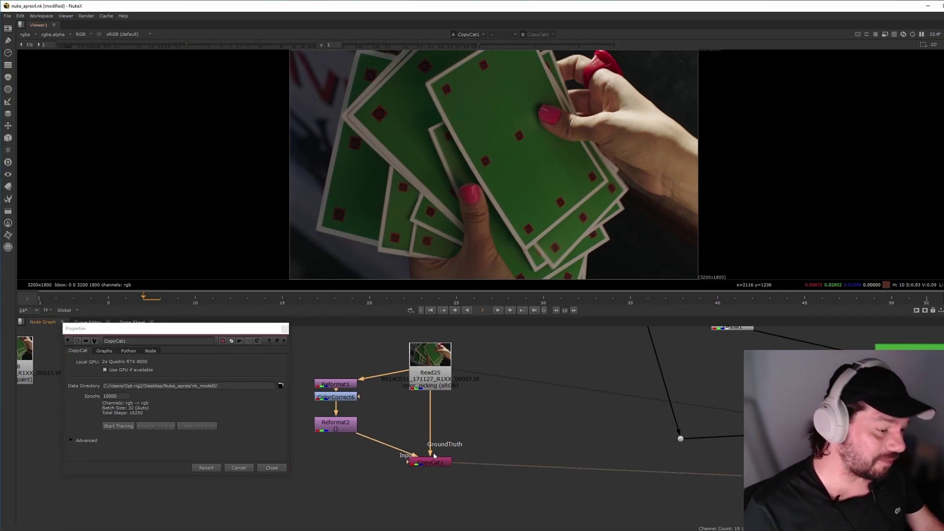
{"action": "left_click", "coordinate": [431, 372]}
{"action": "key", "text": "1"}
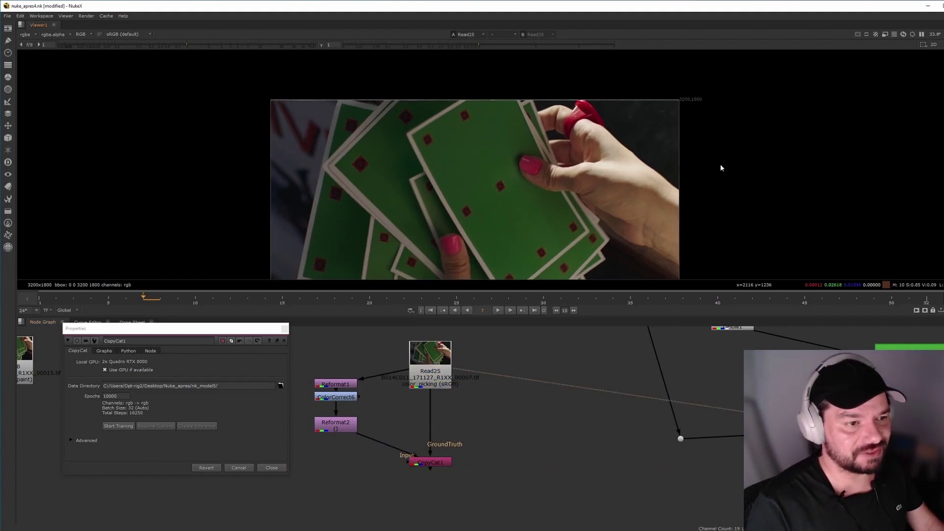
{"action": "scroll", "coordinate": [500, 241], "scroll_direction": "up", "scroll_amount": 10}
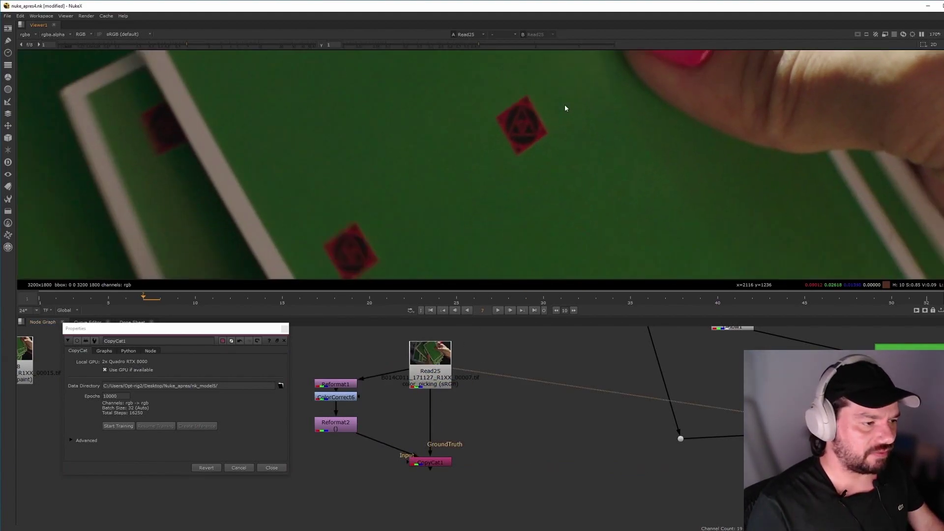
{"action": "scroll", "coordinate": [514, 196], "scroll_direction": "up", "scroll_amount": 8}
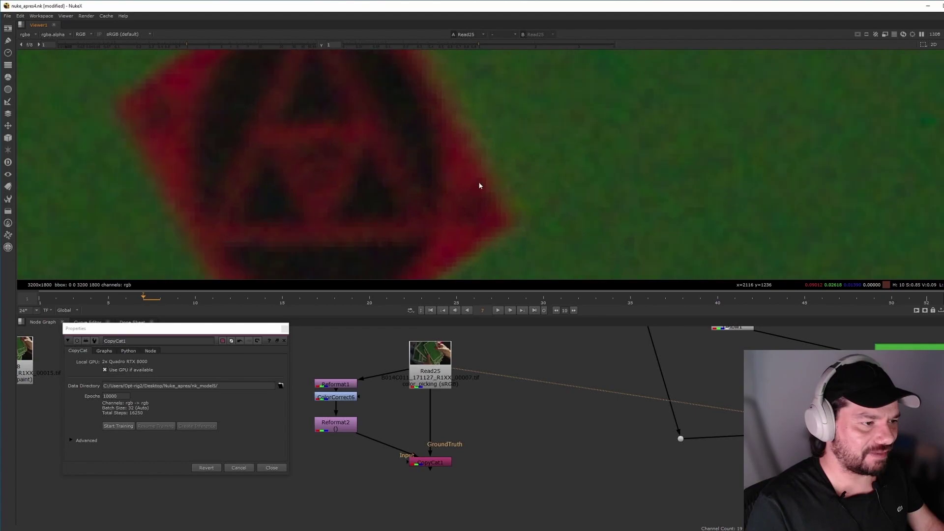
{"action": "scroll", "coordinate": [521, 183], "scroll_direction": "down", "scroll_amount": 4}
{"action": "left_click", "coordinate": [335, 422]}
{"action": "key", "text": "1"}
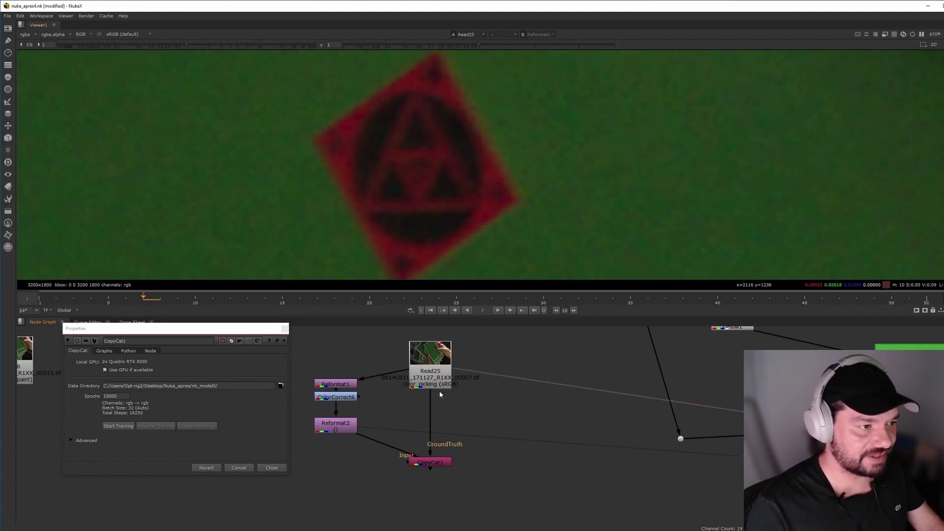
{"action": "left_click", "coordinate": [429, 462]}
{"action": "key", "text": "1"}
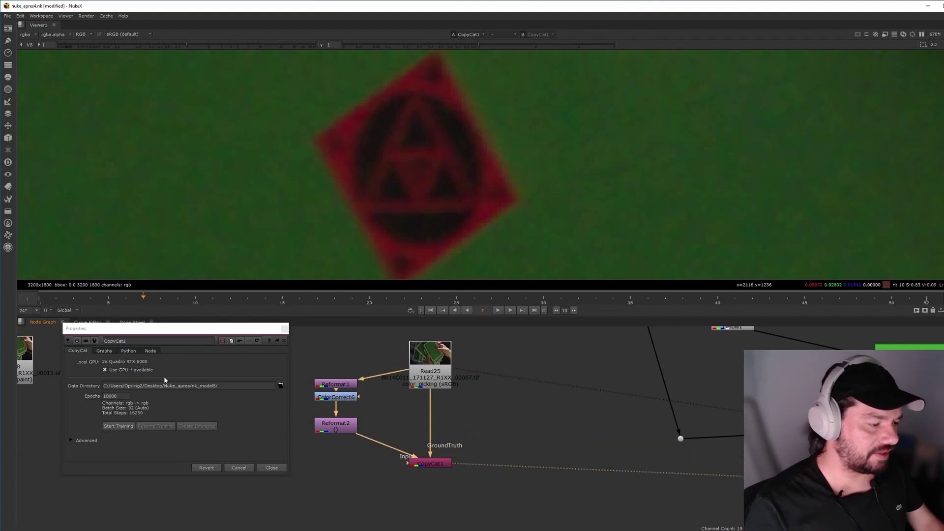
- In CopyCat1's advanced settings, set the model size to Large and the crop size to 512
{"action": "left_click", "coordinate": [79, 441]}
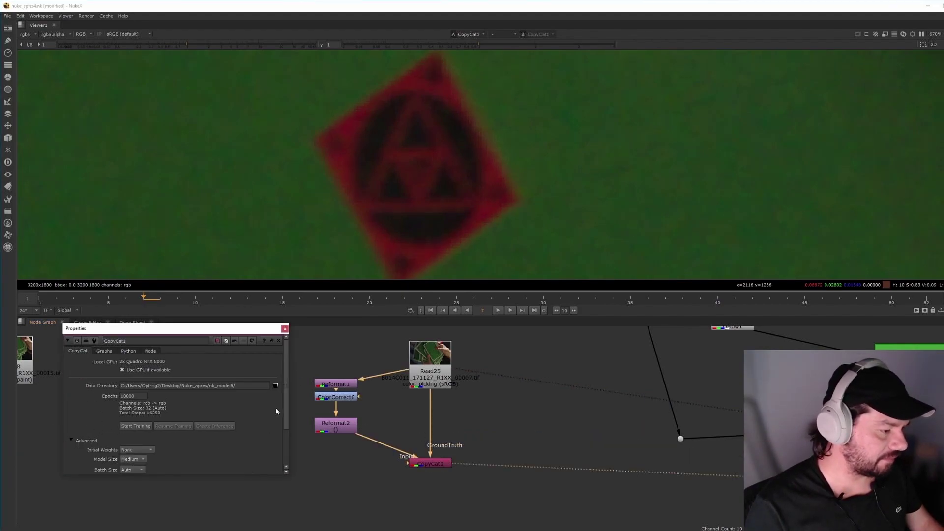
{"action": "scroll", "coordinate": [277, 411], "scroll_direction": "down", "scroll_amount": 3}
{"action": "scroll", "coordinate": [281, 423], "scroll_direction": "up", "scroll_amount": 3}
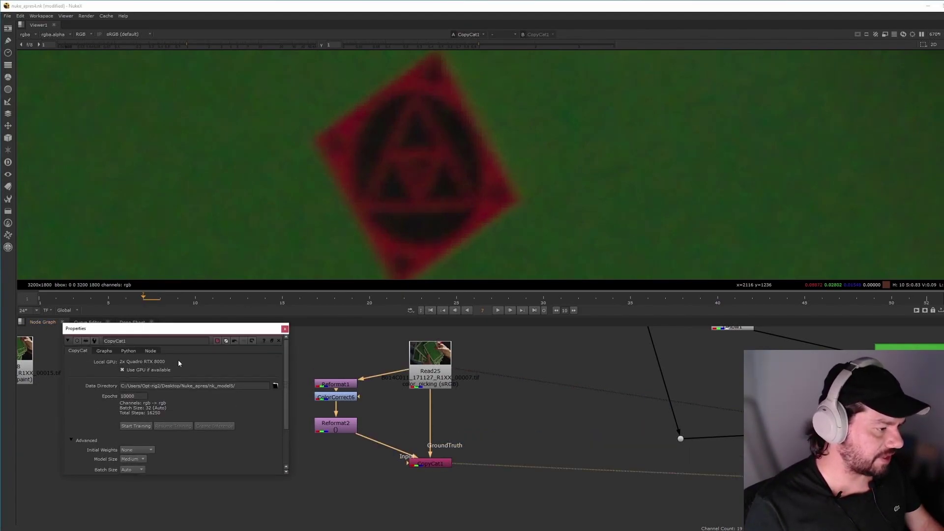
{"action": "scroll", "coordinate": [271, 422], "scroll_direction": "down", "scroll_amount": 3}
{"action": "left_click", "coordinate": [143, 405]}
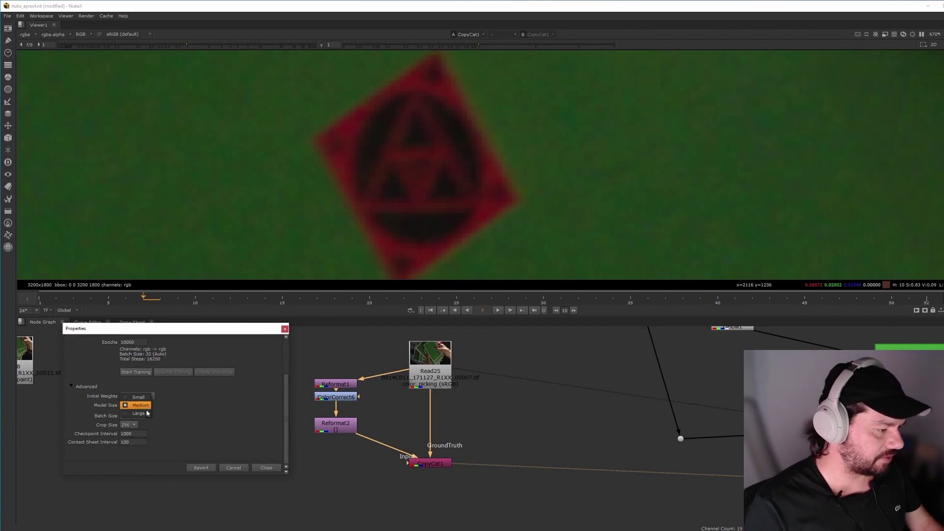
{"action": "left_click", "coordinate": [131, 414]}
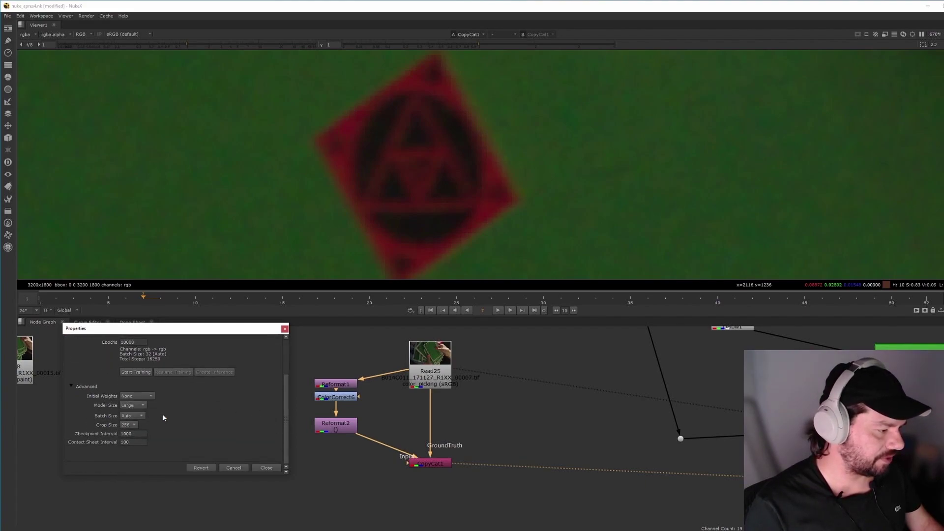
{"action": "left_click", "coordinate": [134, 425]}
{"action": "left_click", "coordinate": [140, 437]}
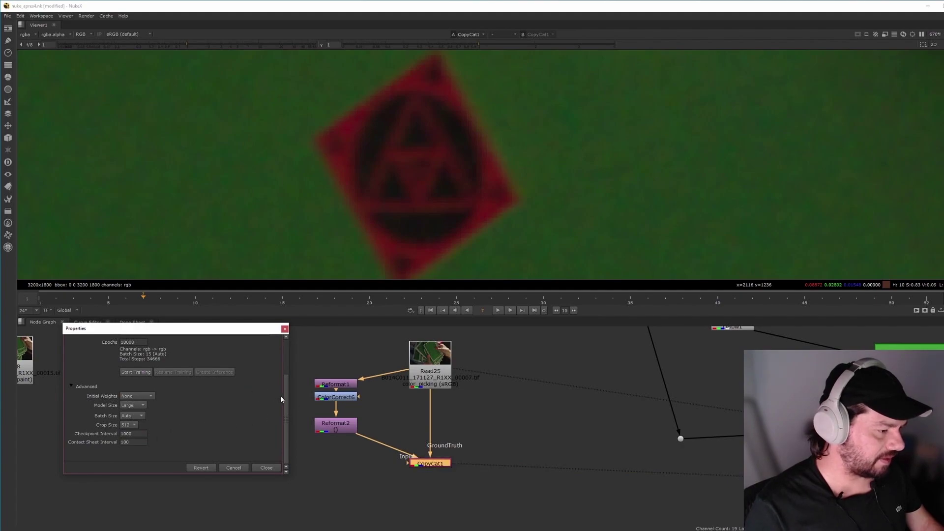
- Switch CopyCat1's batch size to Manual, set it to 18, and start the training
{"action": "scroll", "coordinate": [281, 366], "scroll_direction": "up", "scroll_amount": 2}
{"action": "scroll", "coordinate": [281, 375], "scroll_direction": "down", "scroll_amount": 2}
{"action": "left_click", "coordinate": [132, 415]}
{"action": "left_click", "coordinate": [143, 423]}
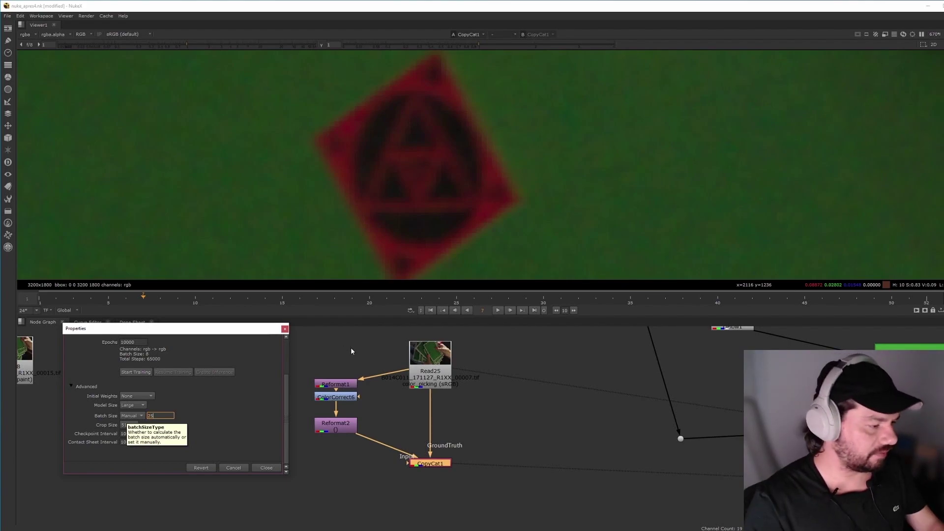
{"action": "type", "text": "25"}
{"action": "key", "text": "Return"}
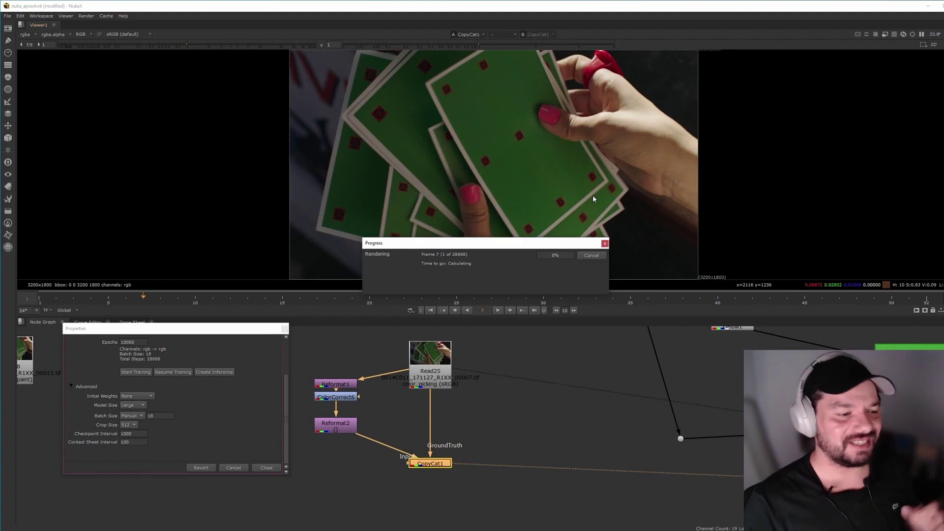
- Move the training progress window clear of the image and node graph, and examine the first crop's input and ground truth closely
{"action": "left_click_drag", "start_coordinate": [486, 247], "coordinate": [601, 333]}
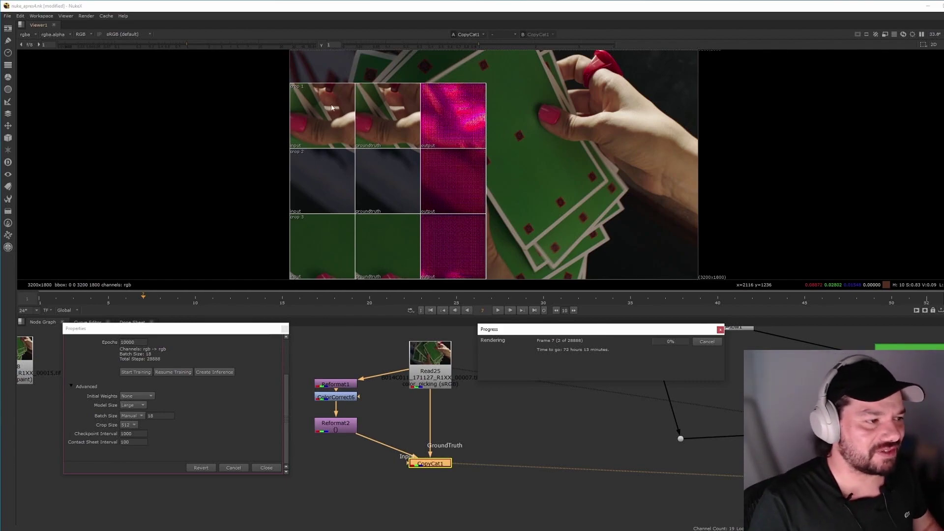
{"action": "scroll", "coordinate": [370, 120], "scroll_direction": "up", "scroll_amount": 10}
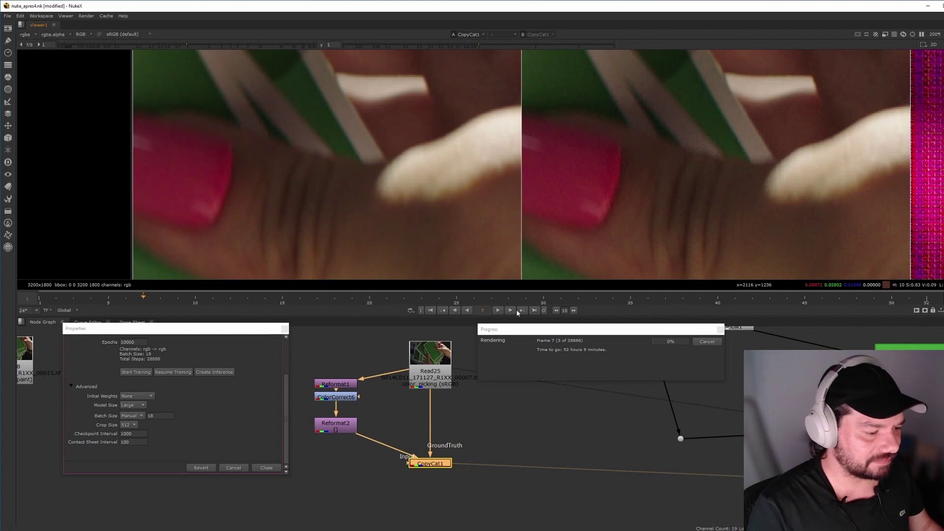
{"action": "key", "text": "f"}
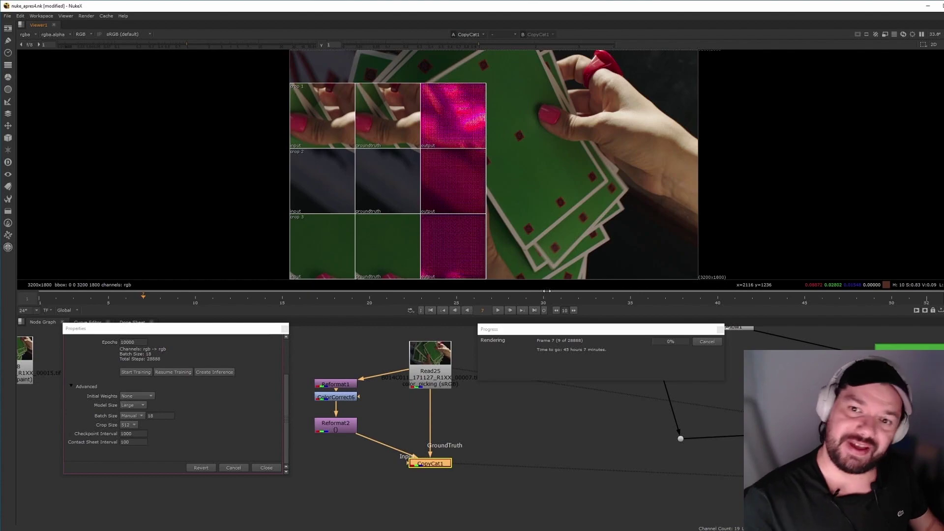
{"action": "left_click_drag", "start_coordinate": [616, 327], "coordinate": [173, 252]}
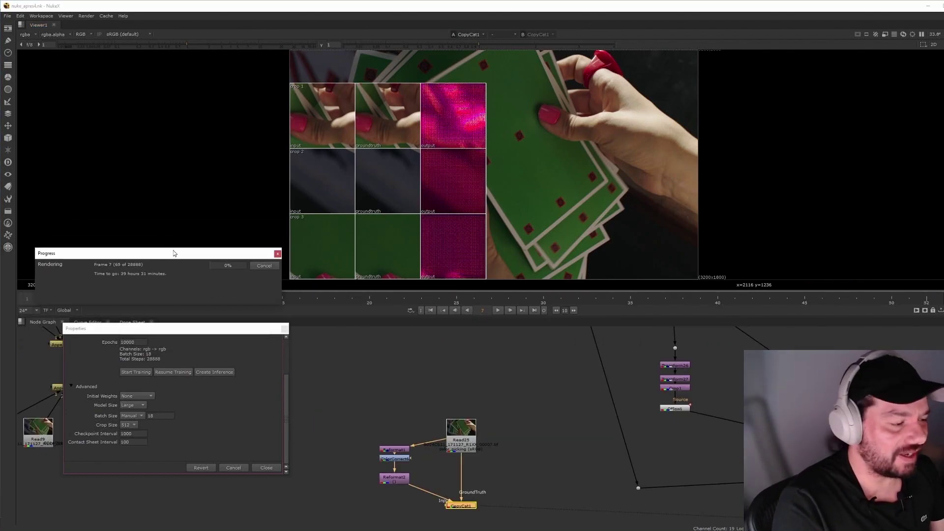